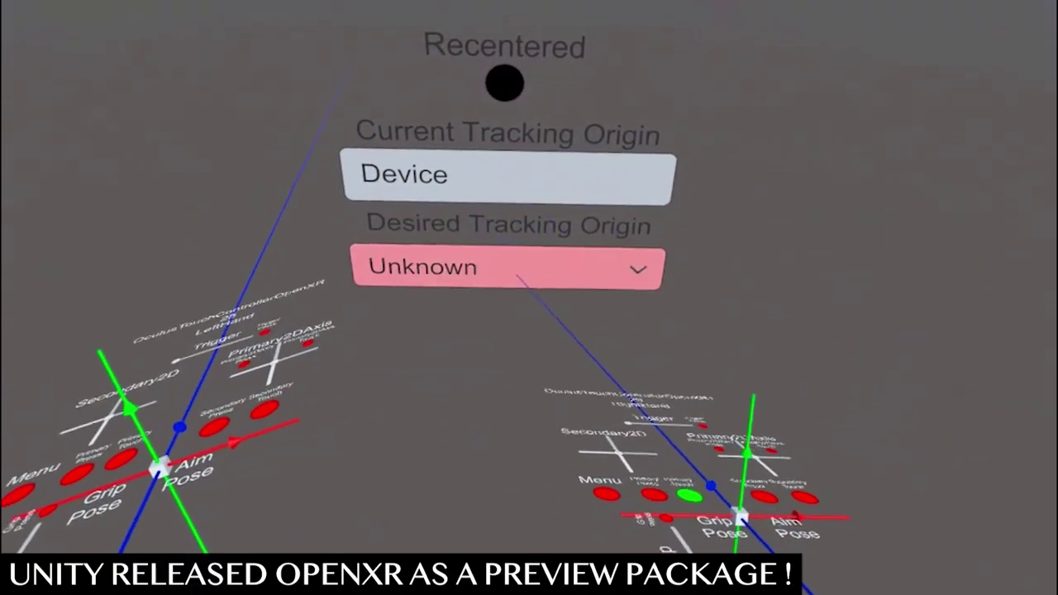
Step: Switch the Desired Tracking Origin to Device, then Floor, then back to Device
left_click(494, 400)
left_click(484, 293)
left_click(550, 233)
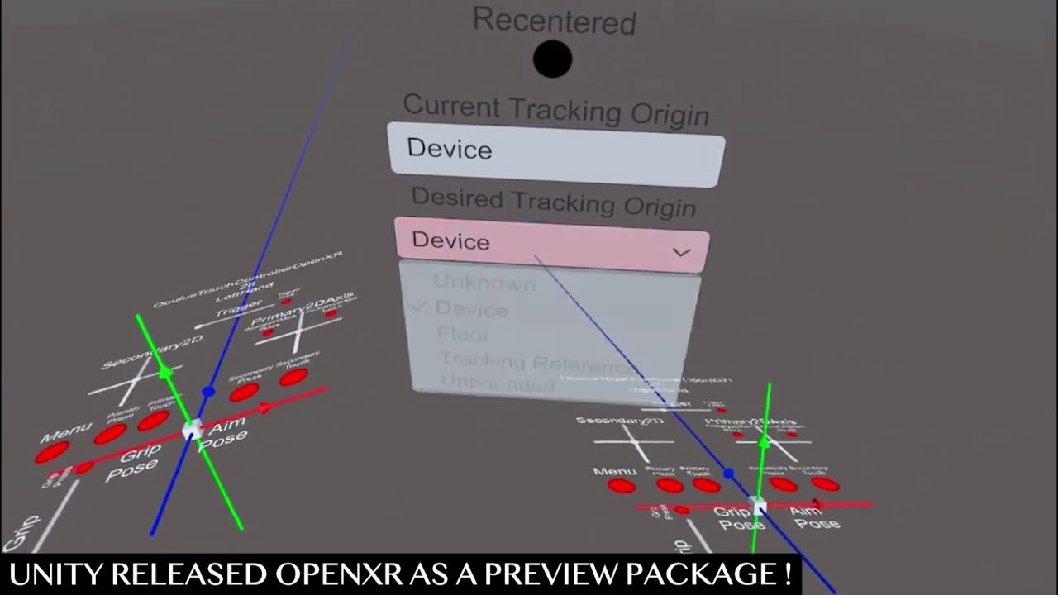
left_click(449, 333)
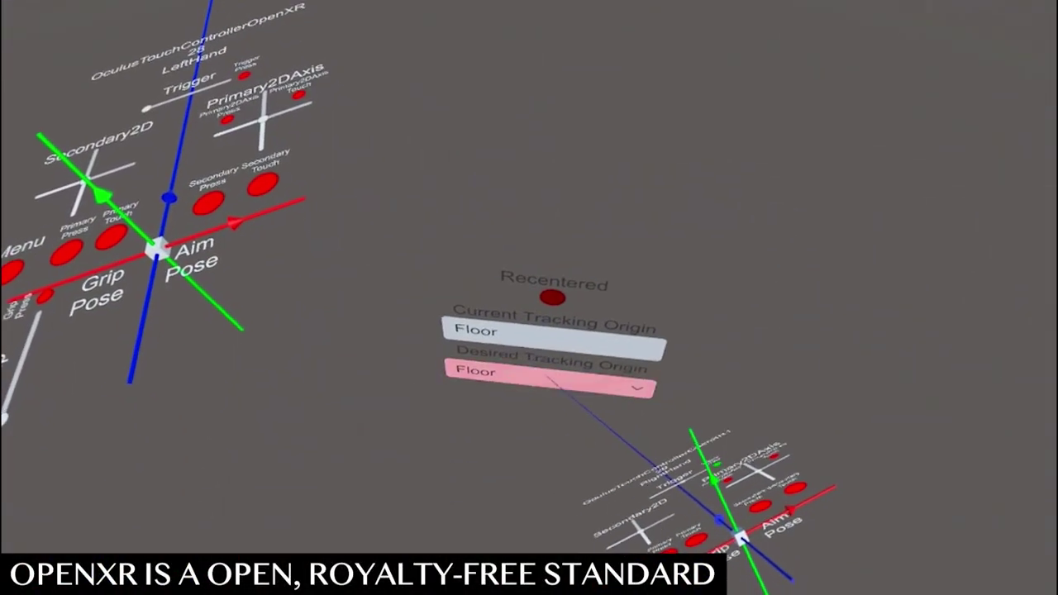
left_click(538, 373)
left_click(496, 405)
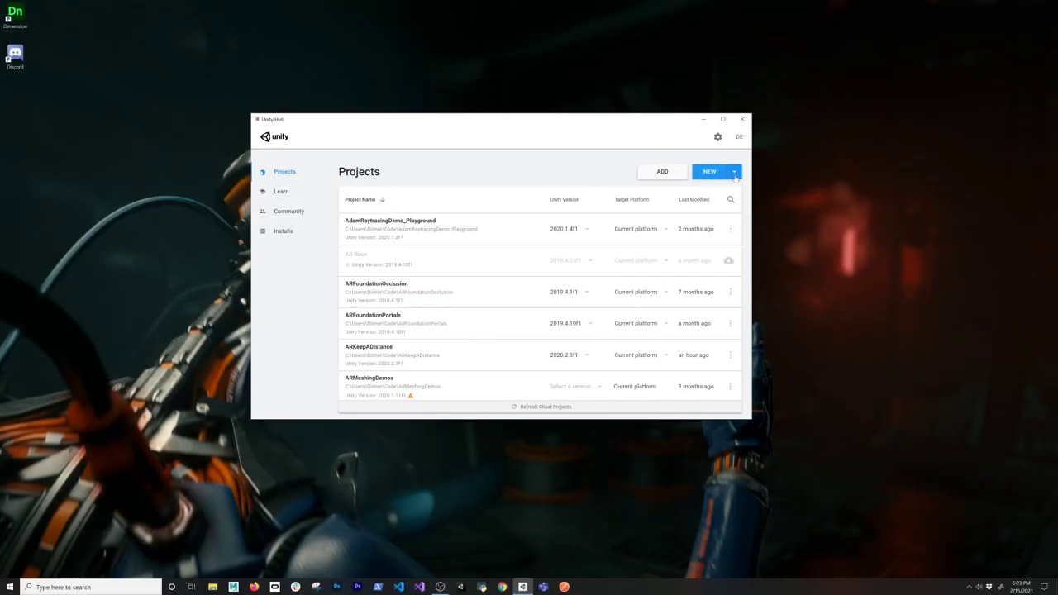
Step: Start a new Unity 2020.2.3f1 3D project and name it OpenXRDemo
left_click(734, 173)
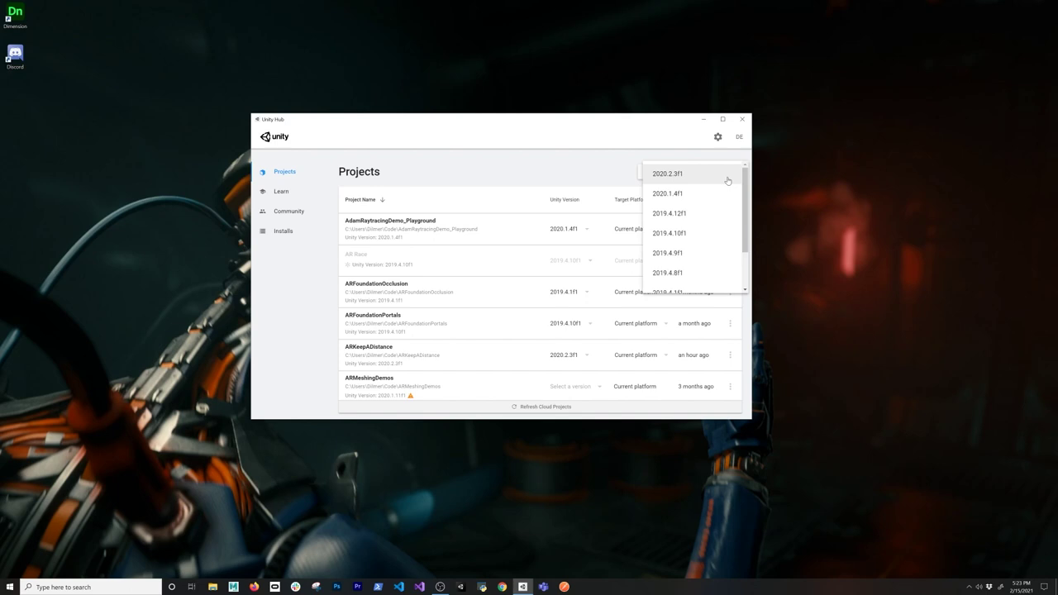
left_click(727, 177)
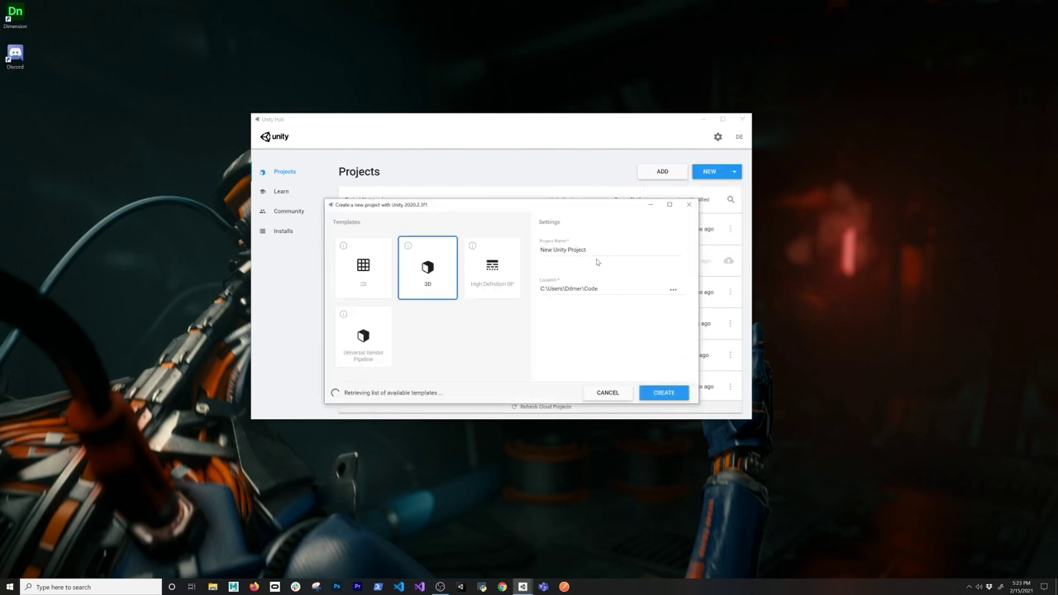
key("ctrl+a")
type("Open")
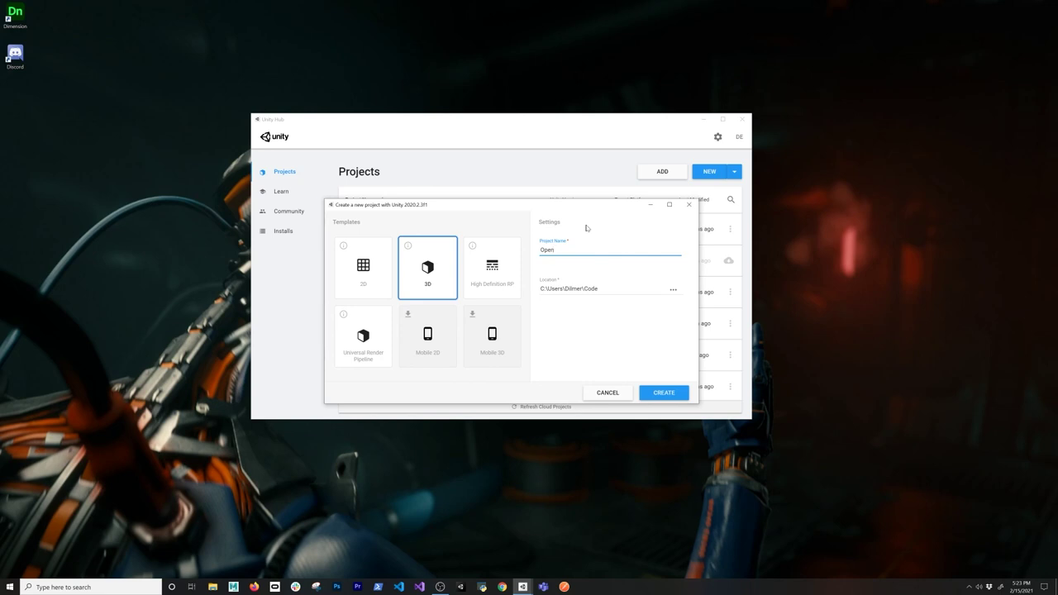
type("XRDemo")
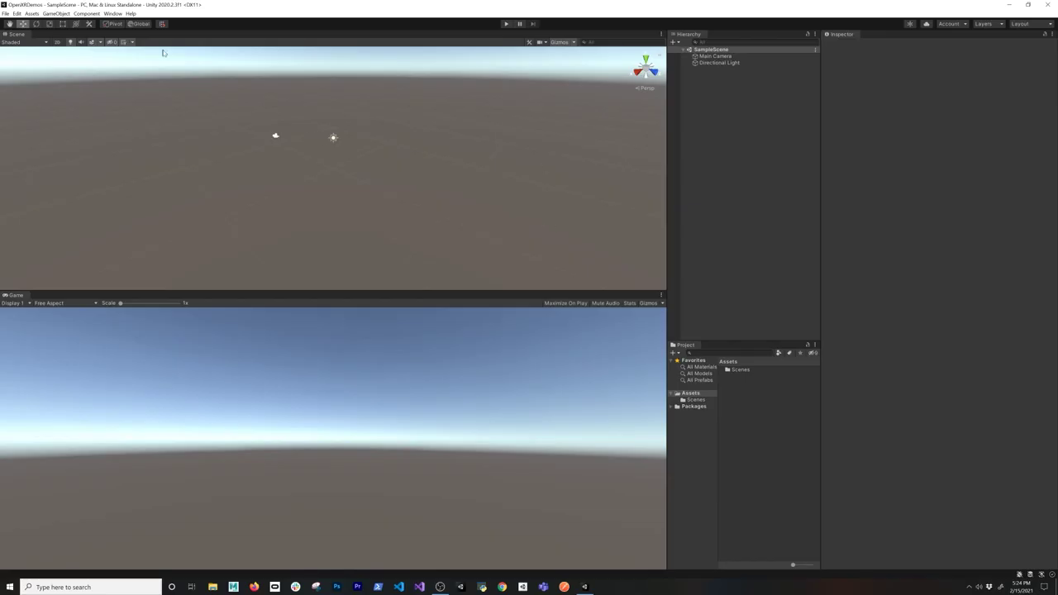
Step: Open the Package Manager and list packages from the Unity Registry
left_click(112, 13)
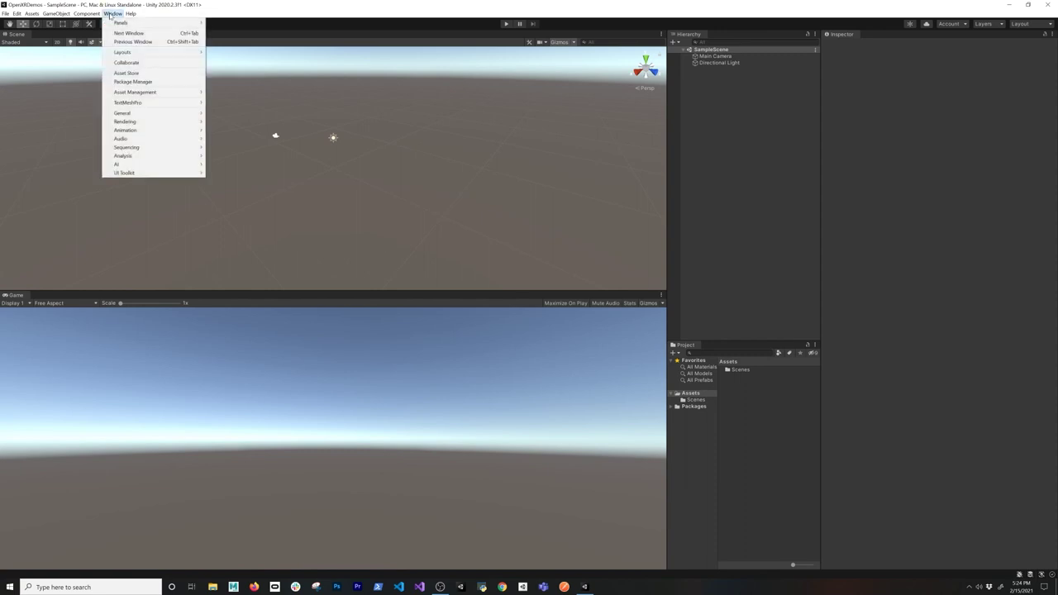
left_click(132, 82)
left_click_drag(464, 179, 489, 174)
left_click(312, 180)
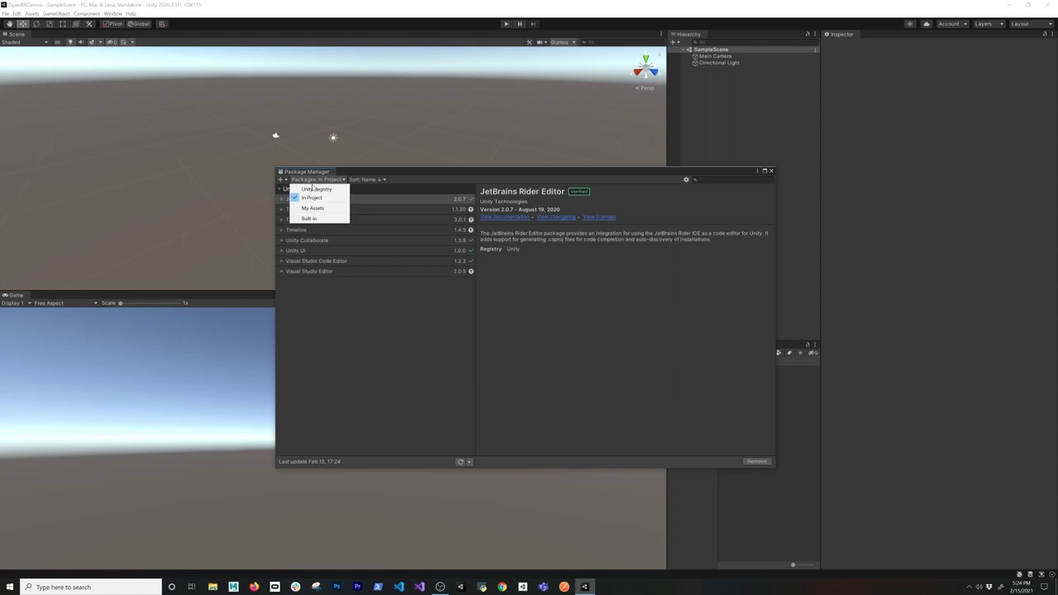
left_click(314, 190)
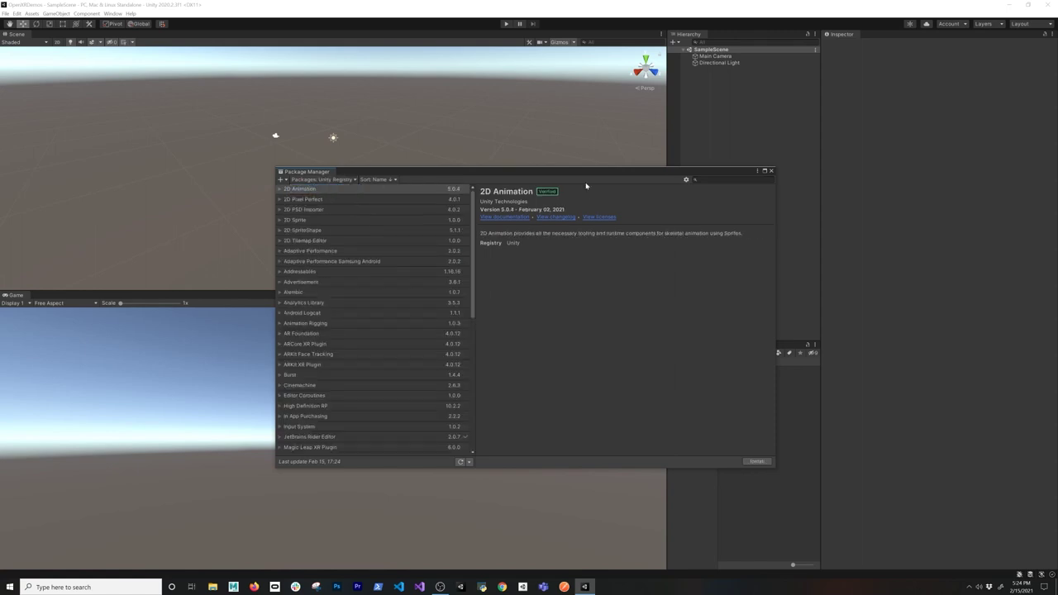
Step: Turn on Enable Preview Packages in the advanced project settings and accept the warning
left_click(685, 180)
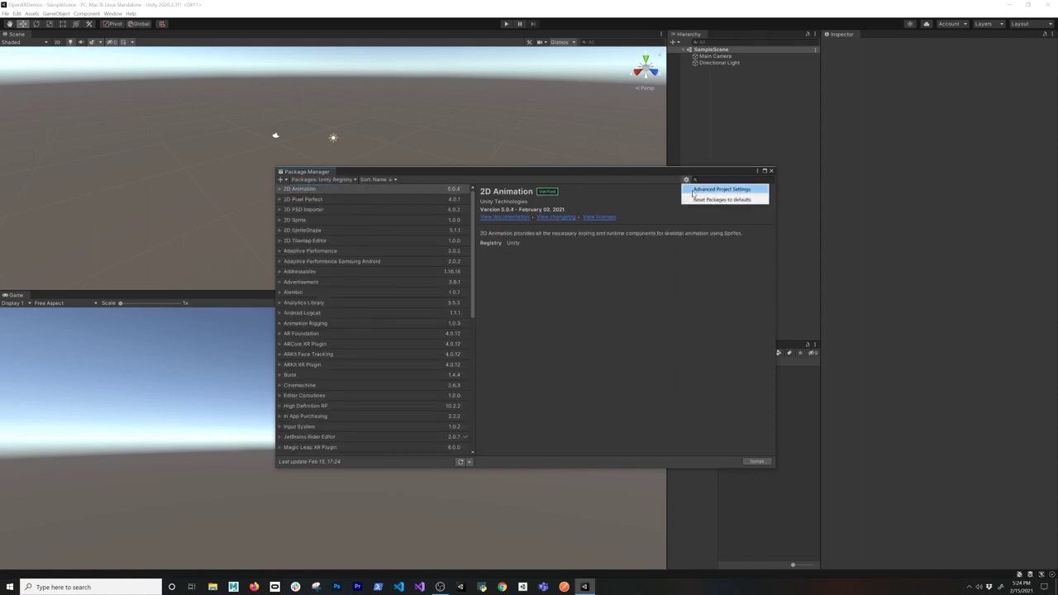
left_click(692, 190)
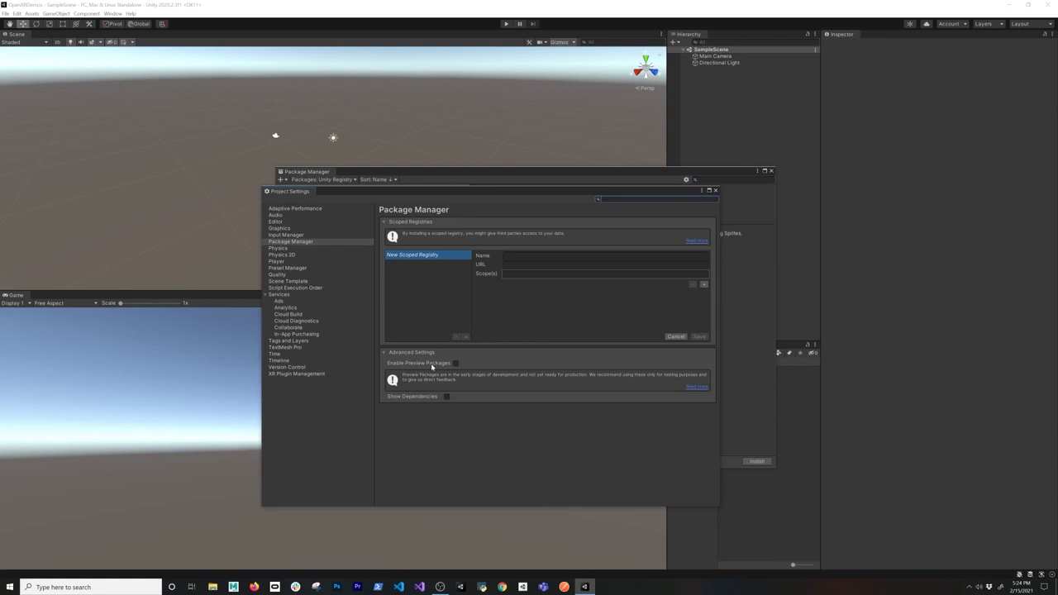
left_click(456, 364)
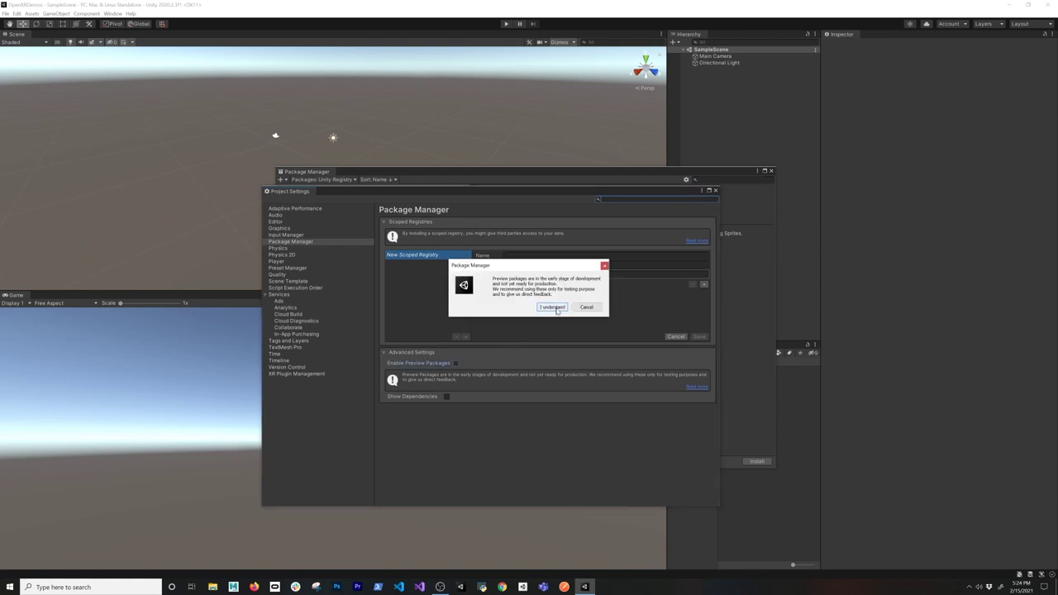
left_click(552, 307)
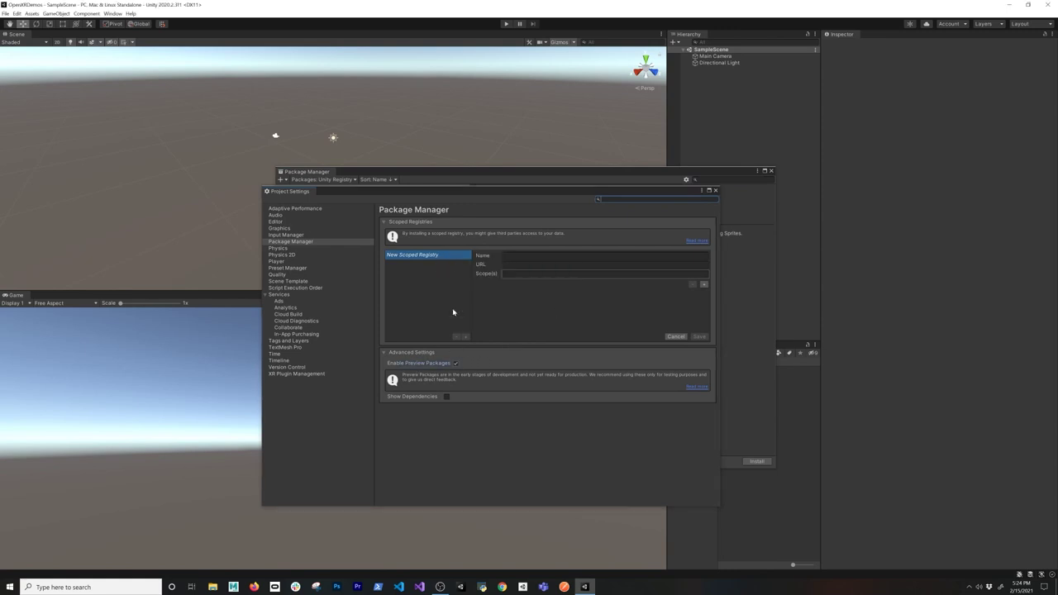
left_click_drag(496, 191, 532, 204)
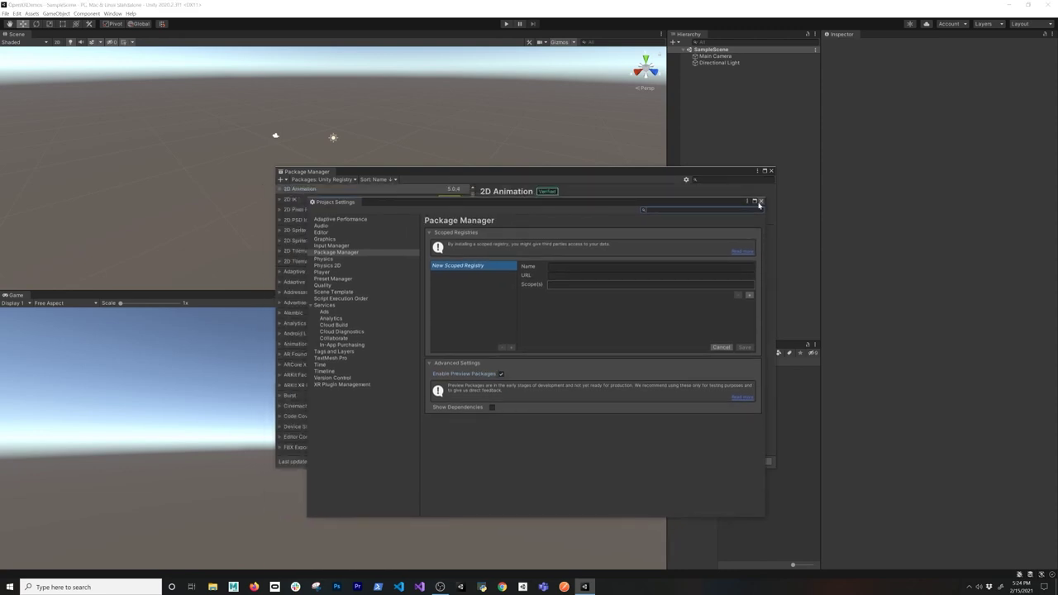
left_click(755, 203)
Step: Install the OpenXR Plugin package and approve enabling the native input backends
left_click(711, 179)
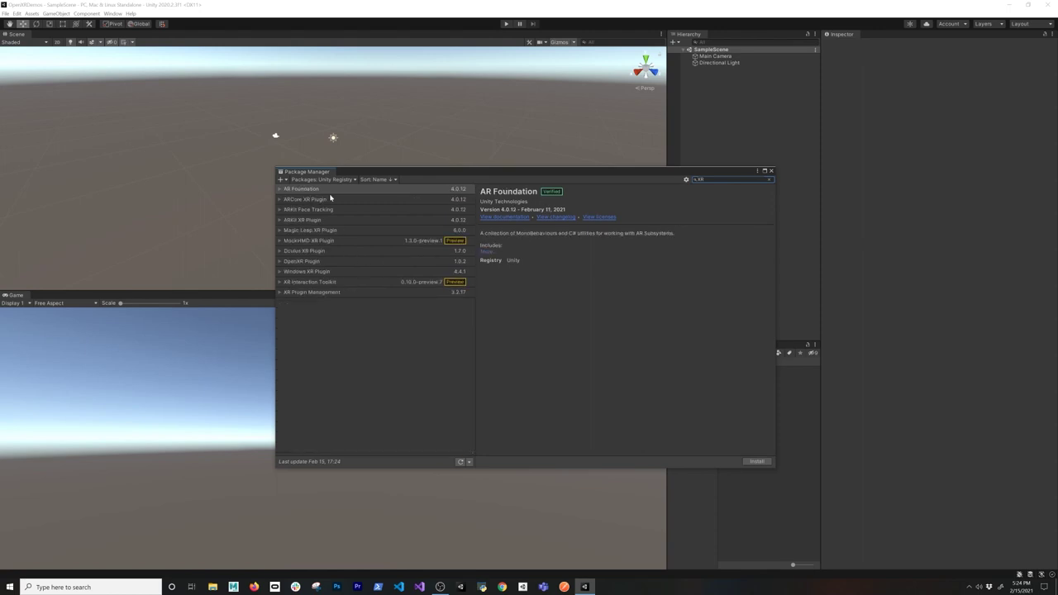
left_click(292, 261)
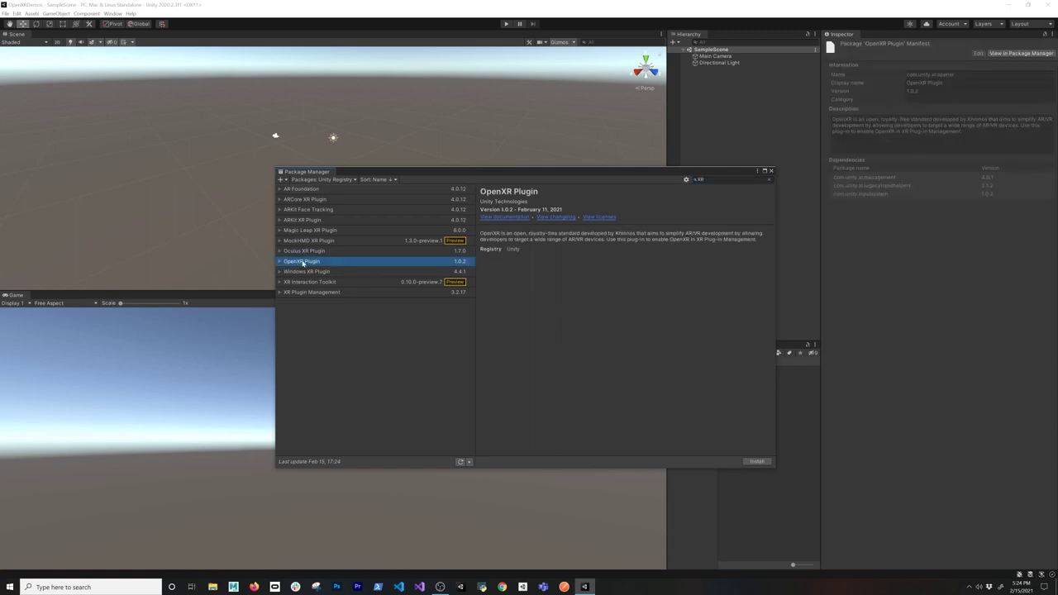
left_click(757, 461)
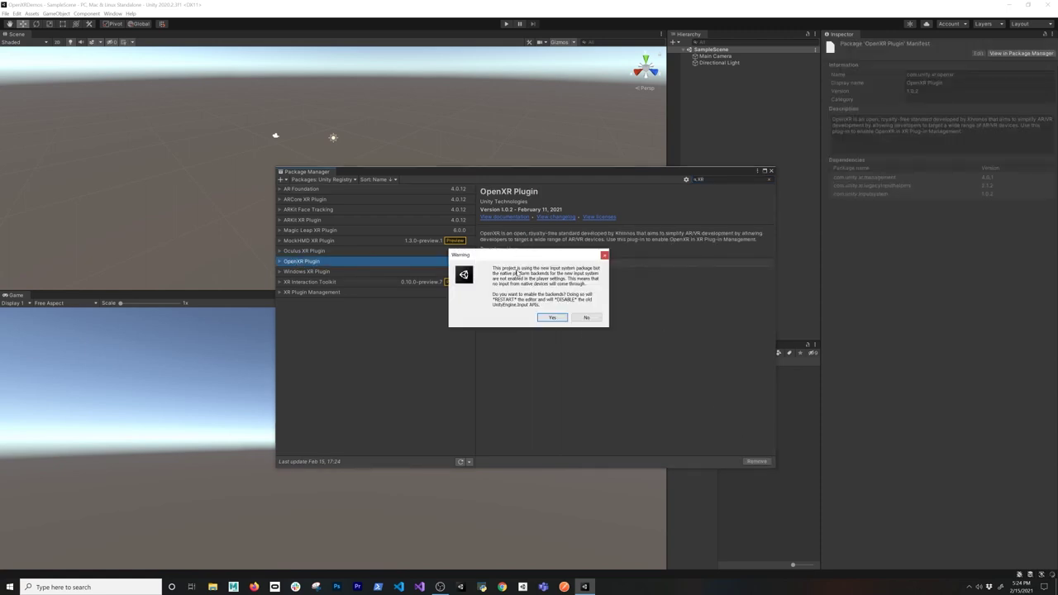
left_click(552, 319)
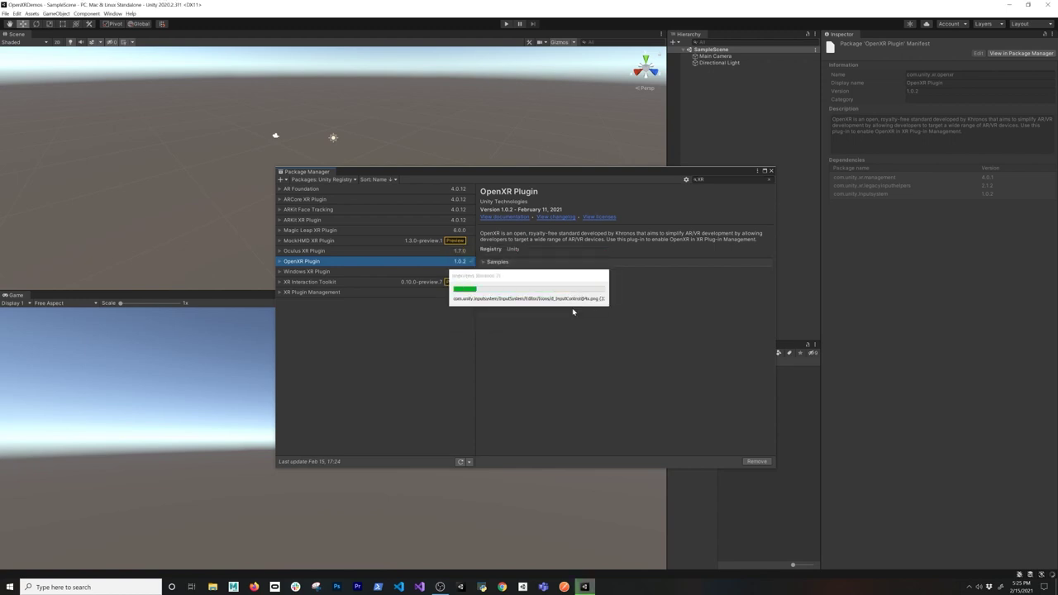
left_click(770, 170)
left_click(110, 14)
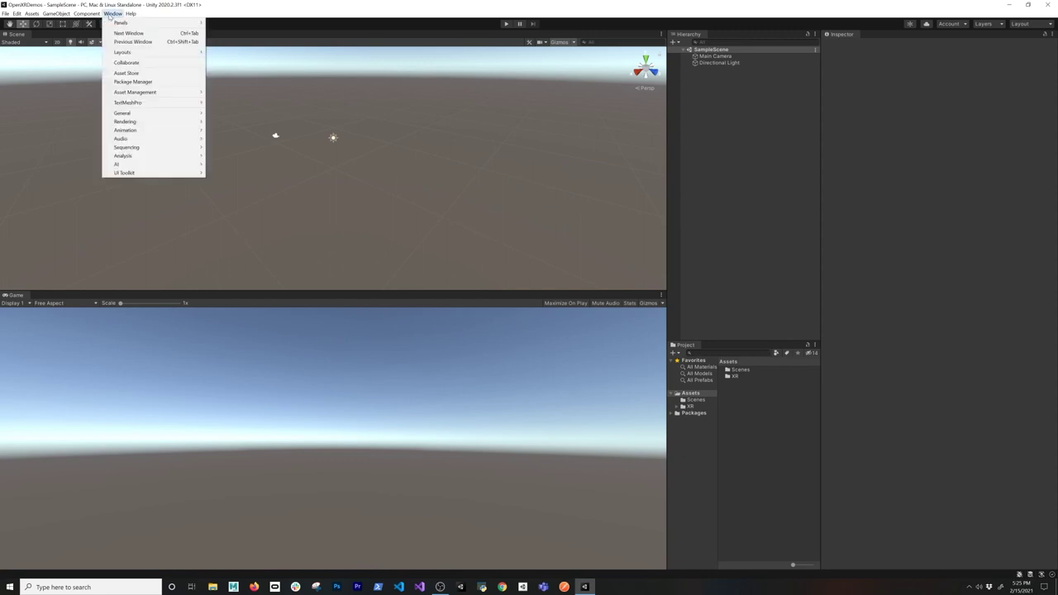
Step: Import the OpenXR Plugin's Controller sample from In Project packages and open the ControllerSample scene
left_click(132, 82)
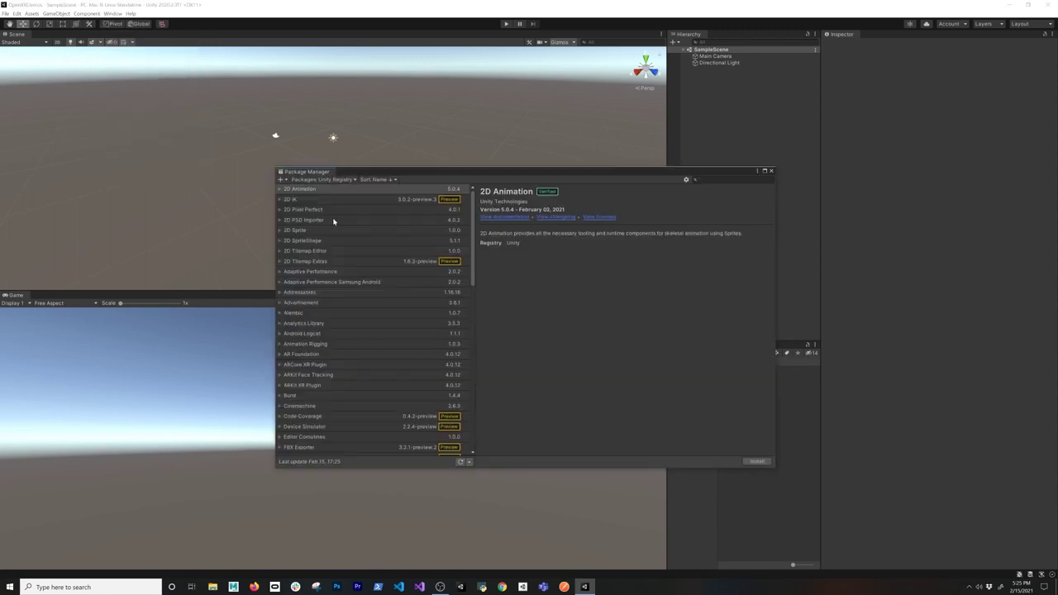
left_click(322, 179)
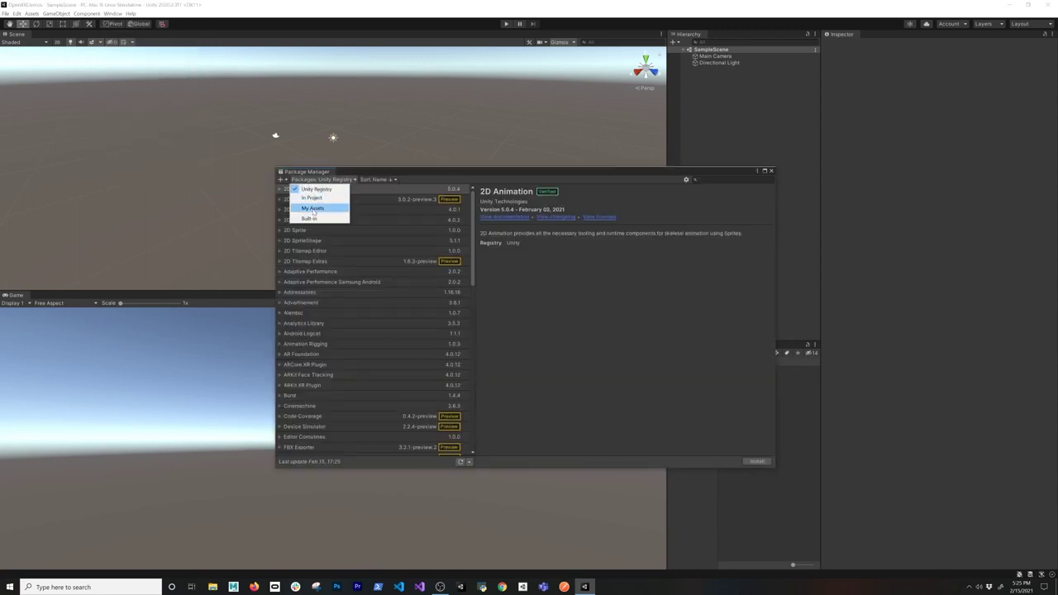
left_click(317, 199)
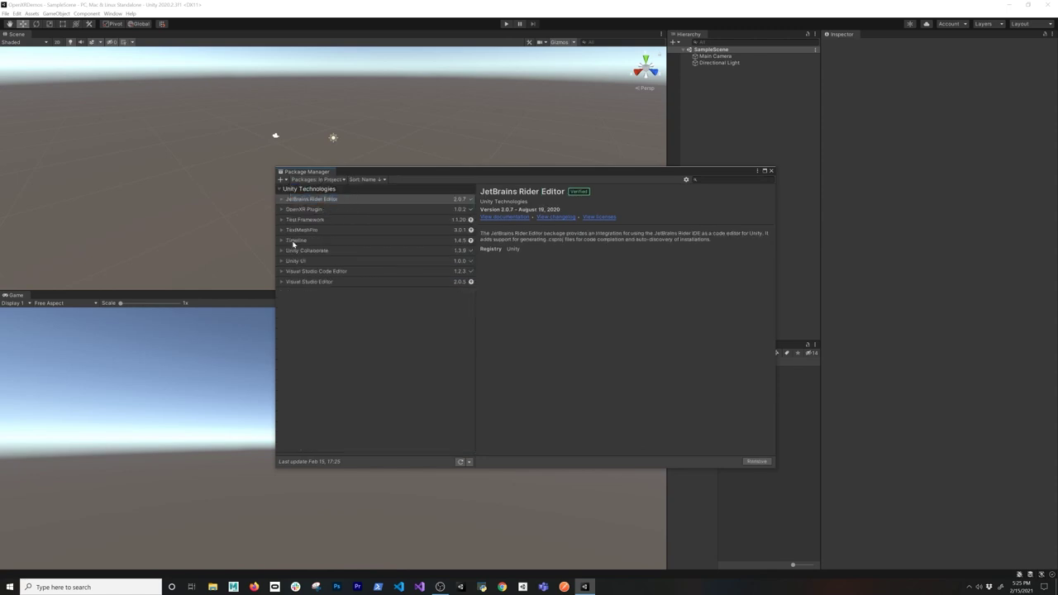
left_click(294, 211)
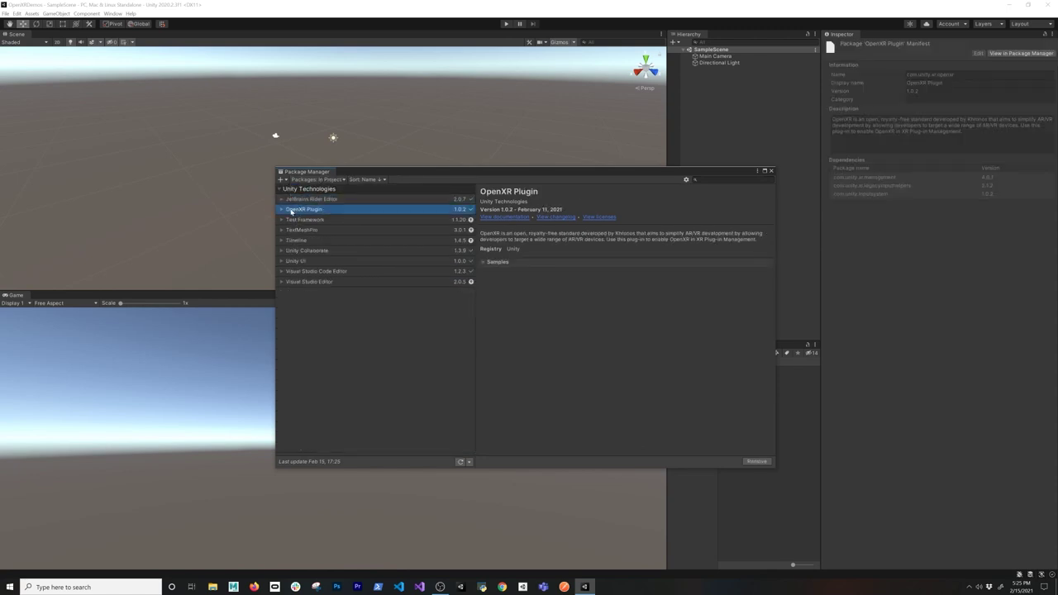
left_click(483, 262)
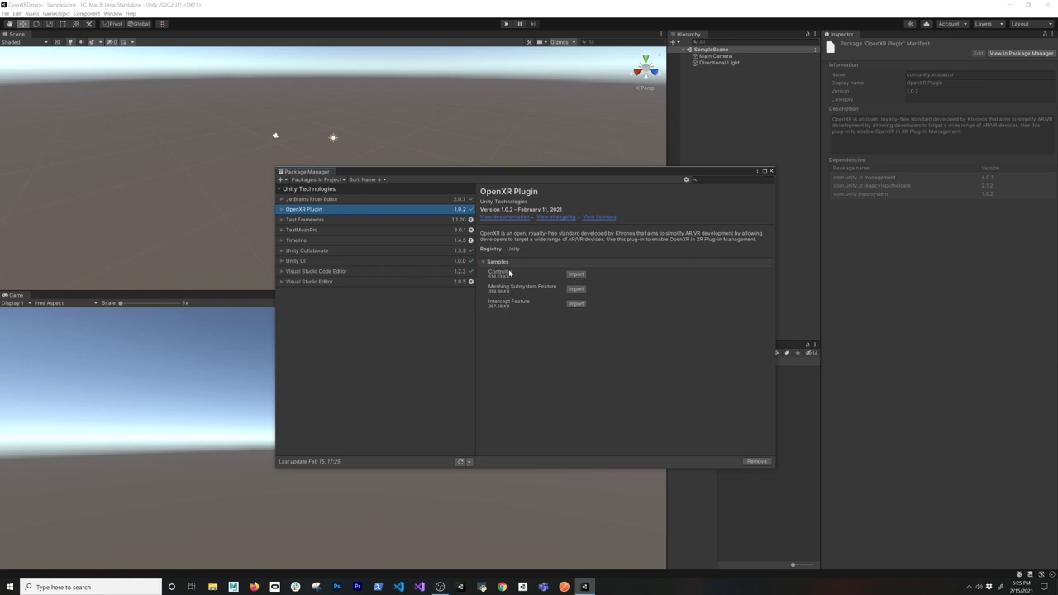
left_click(576, 275)
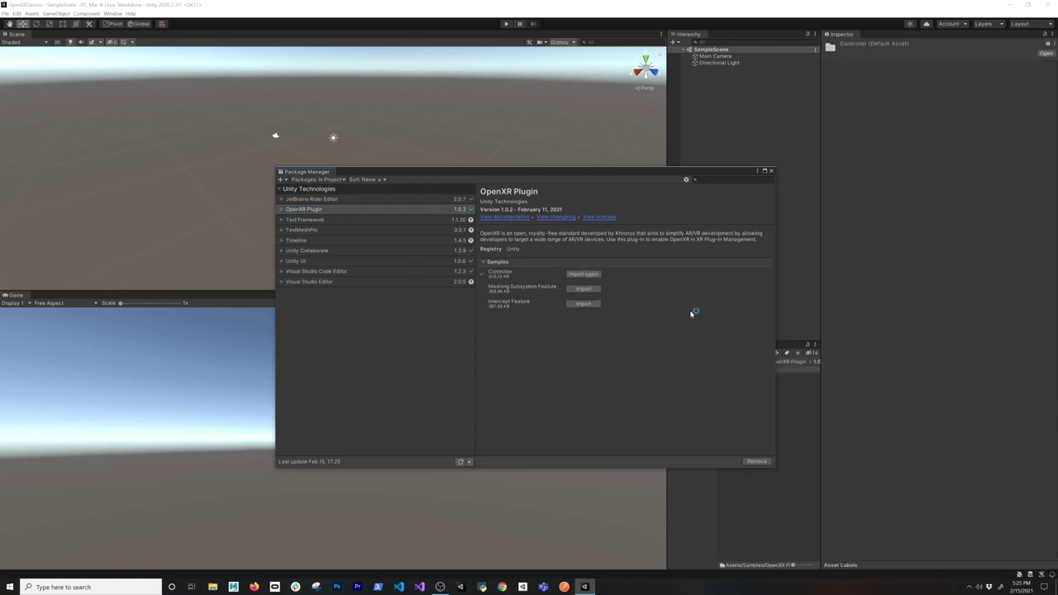
left_click(771, 171)
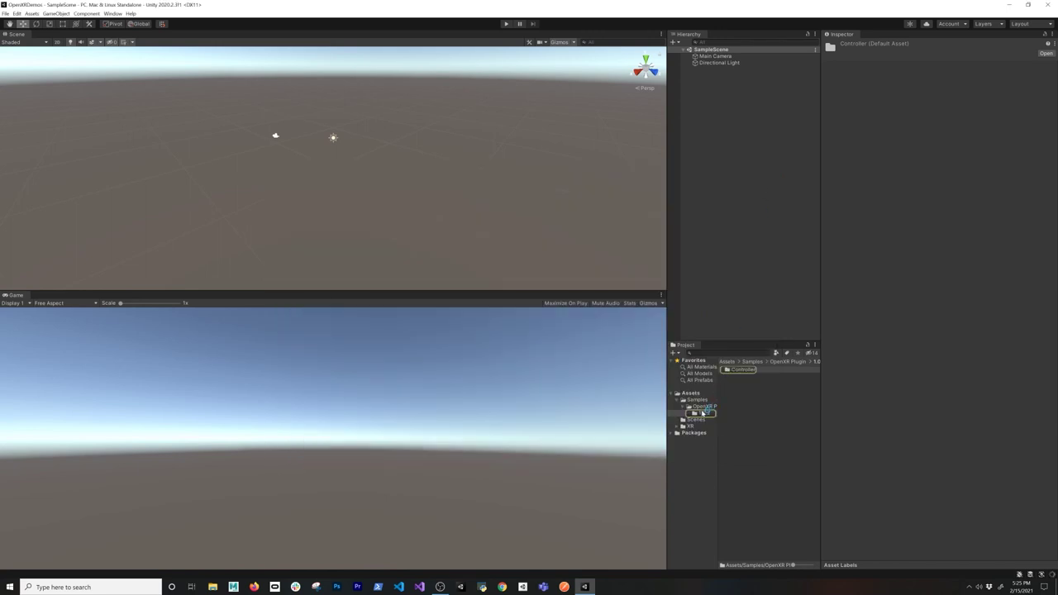
double_click(732, 370)
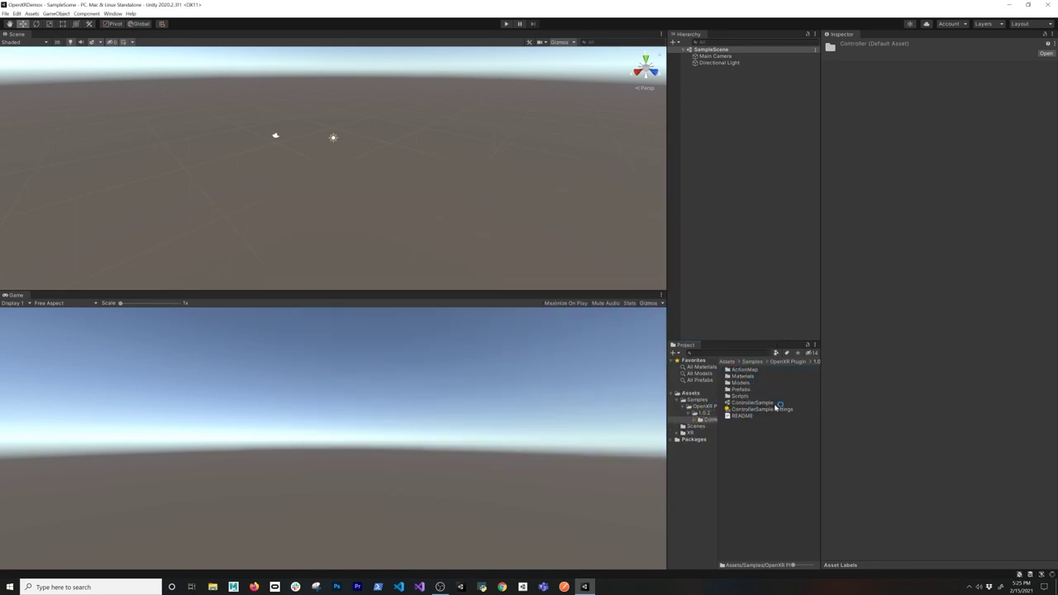
double_click(751, 402)
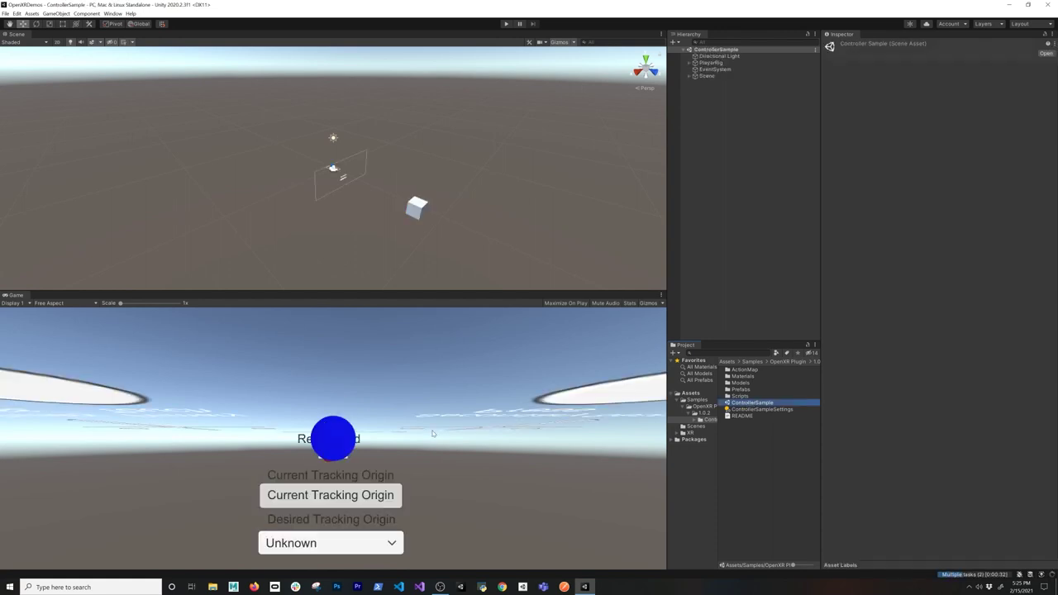
left_click(696, 419)
double_click(739, 370)
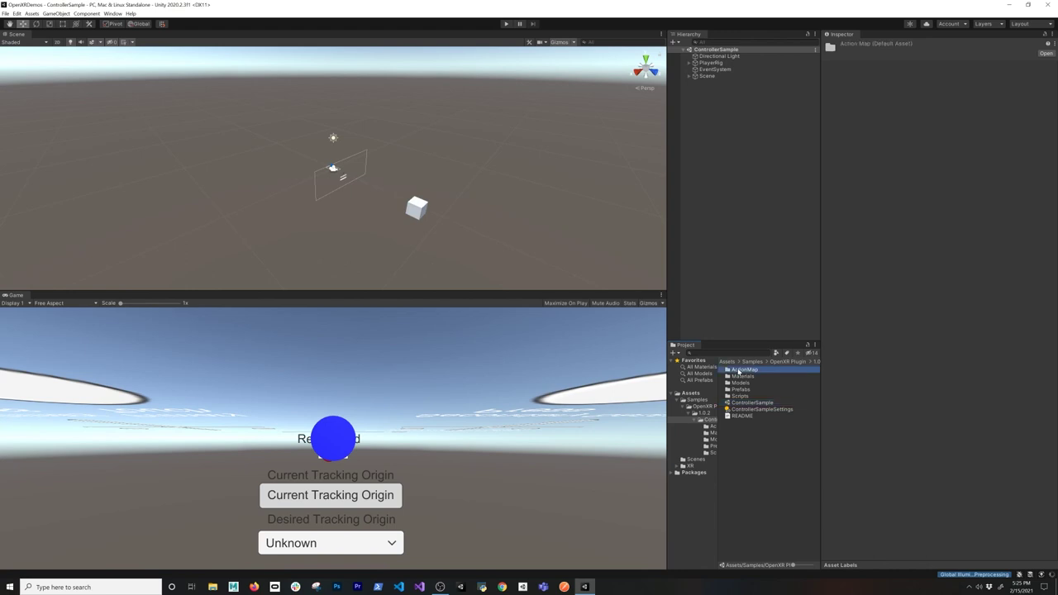
left_click(746, 370)
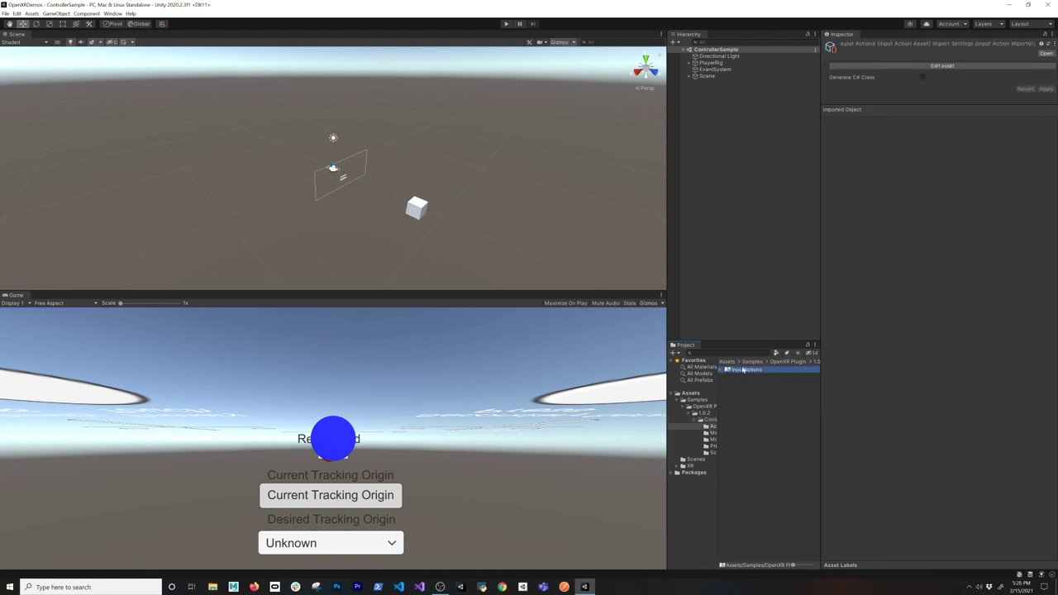
left_click(875, 67)
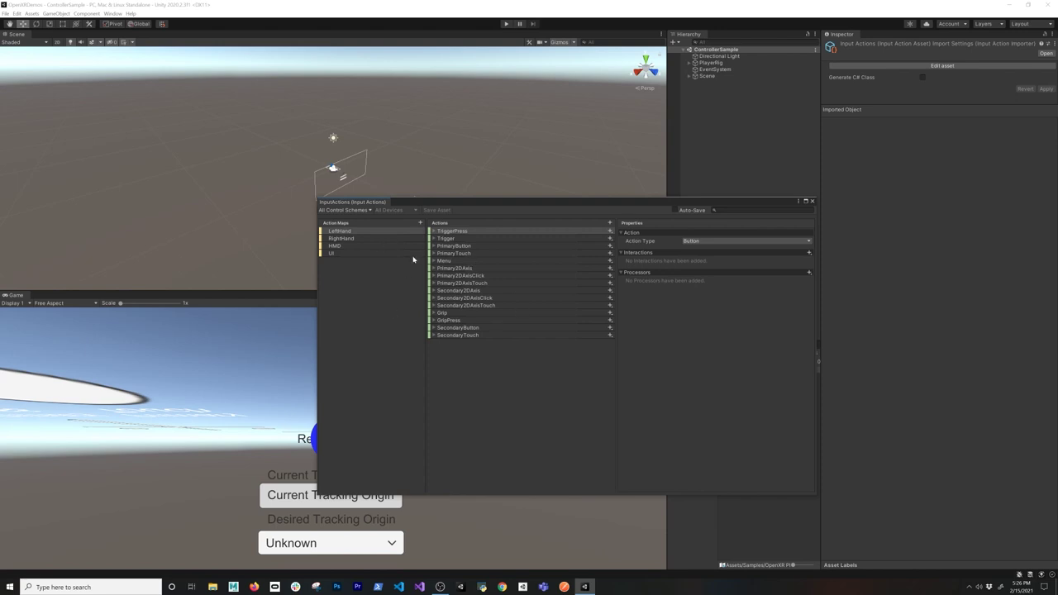
left_click(811, 201)
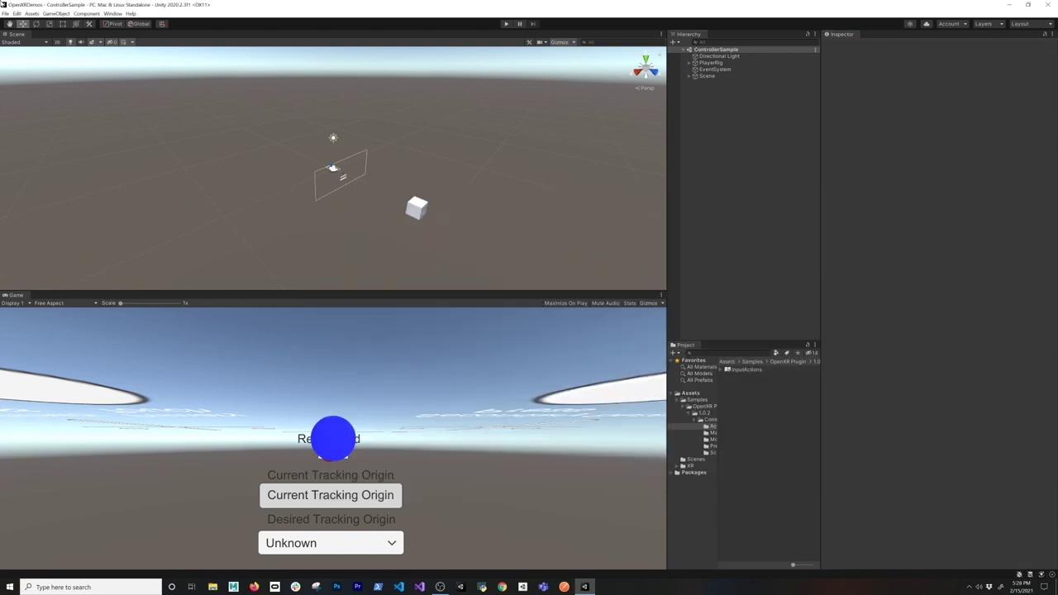
left_click(5, 13)
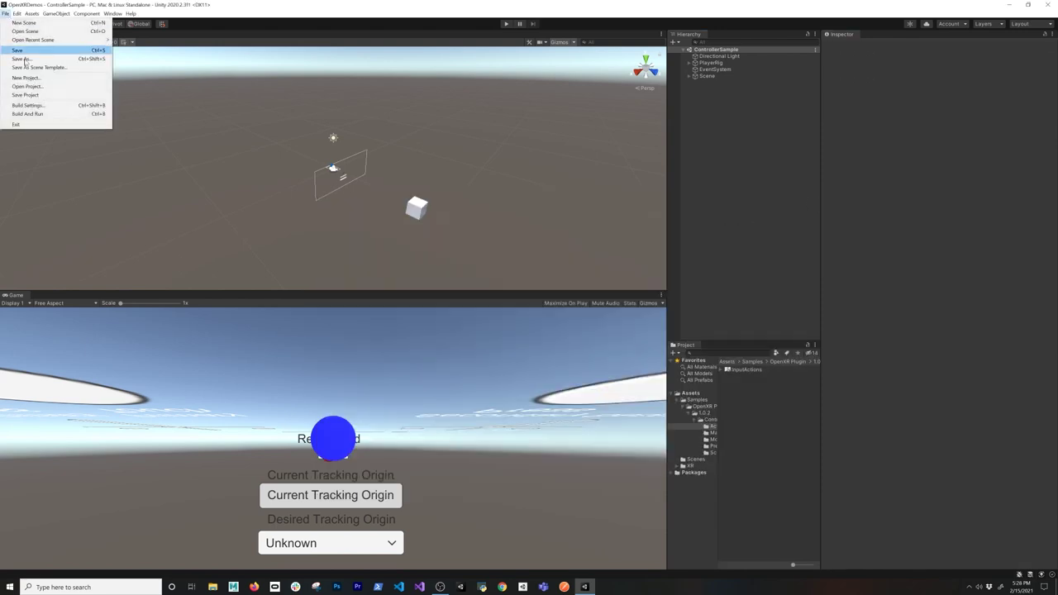
Step: Enable OpenXR in XR Plug-in Management for Standalone and show its validation issues
left_click(33, 104)
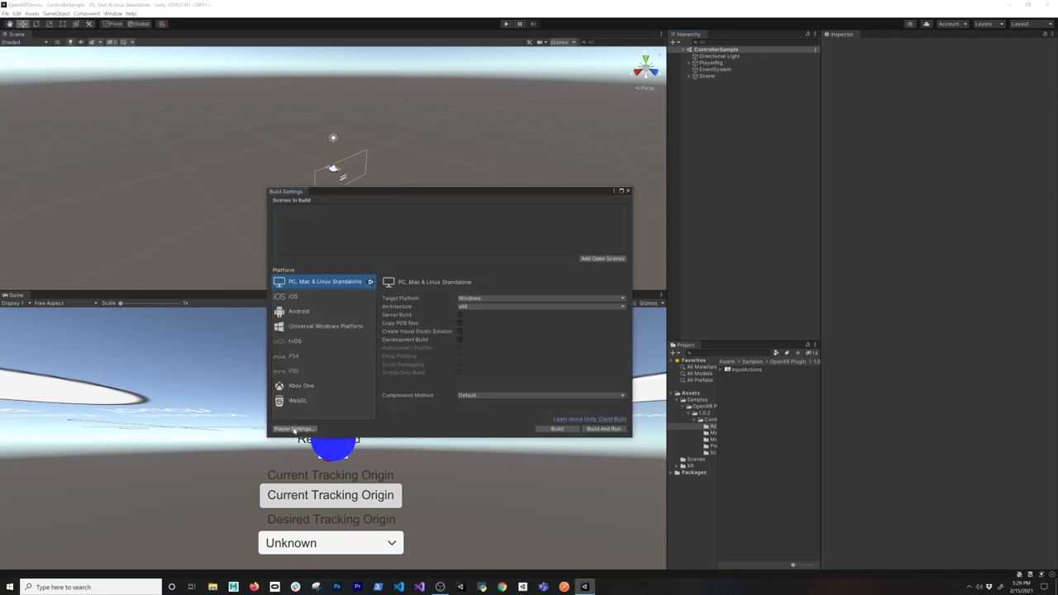
left_click(294, 428)
left_click(412, 358)
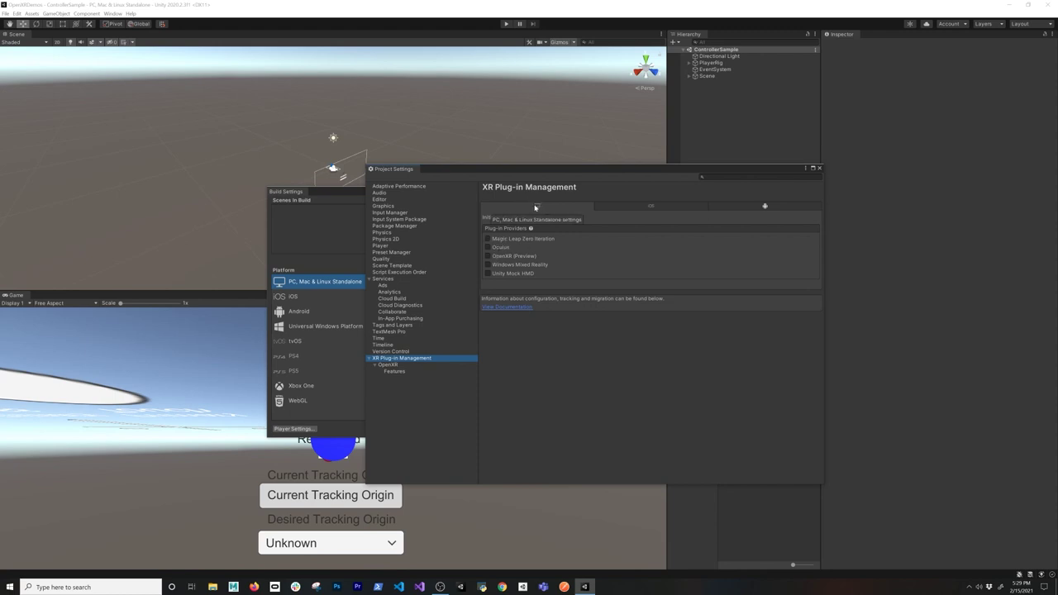
left_click(488, 256)
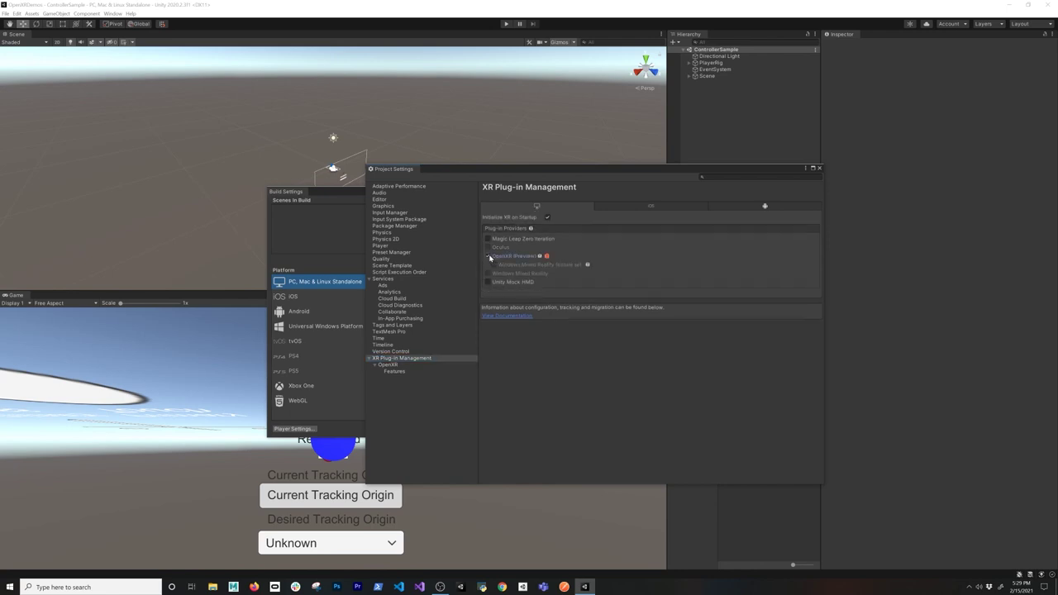
left_click(546, 257)
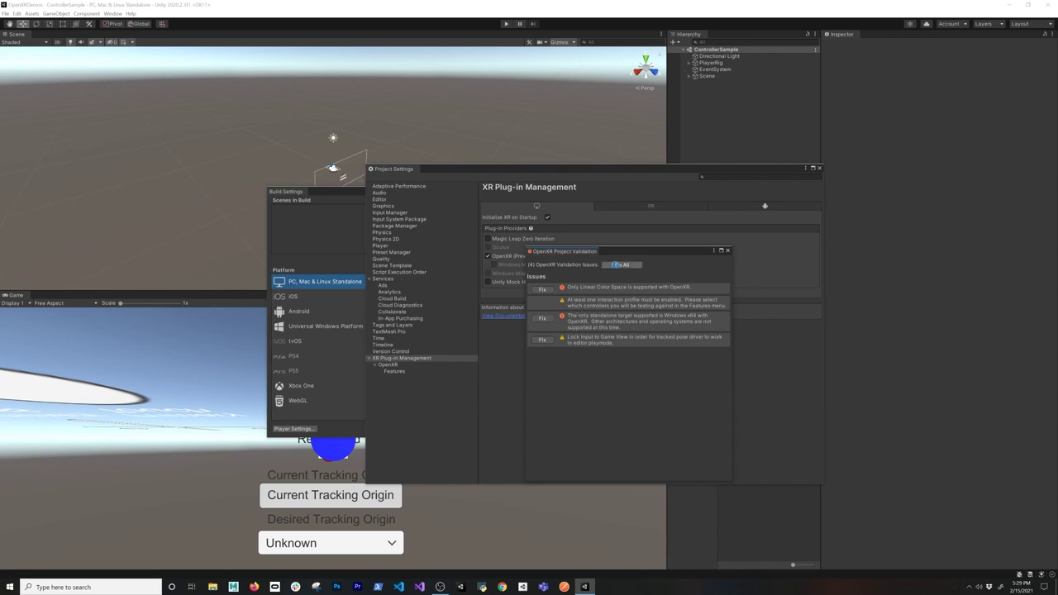
Step: Fix all OpenXR validation issues and enable OpenXR for Android too
left_click(615, 265)
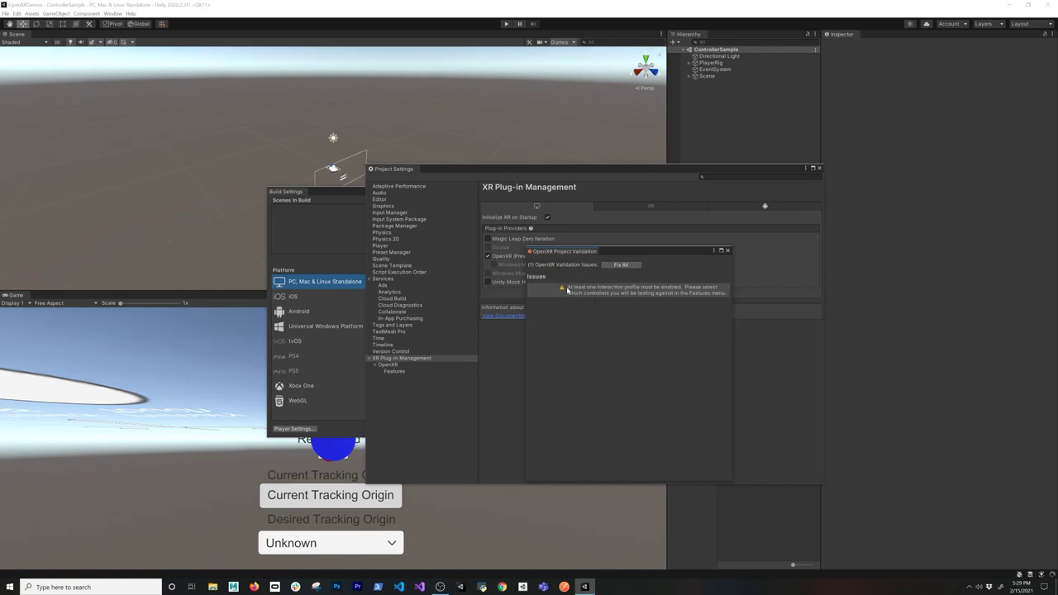
left_click(727, 250)
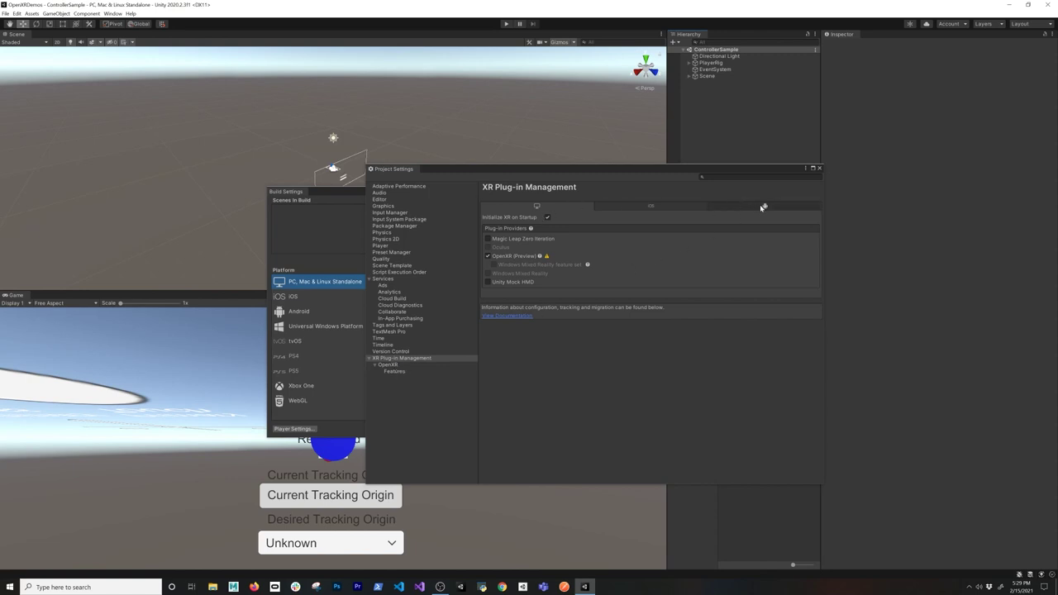
left_click(761, 207)
left_click(487, 256)
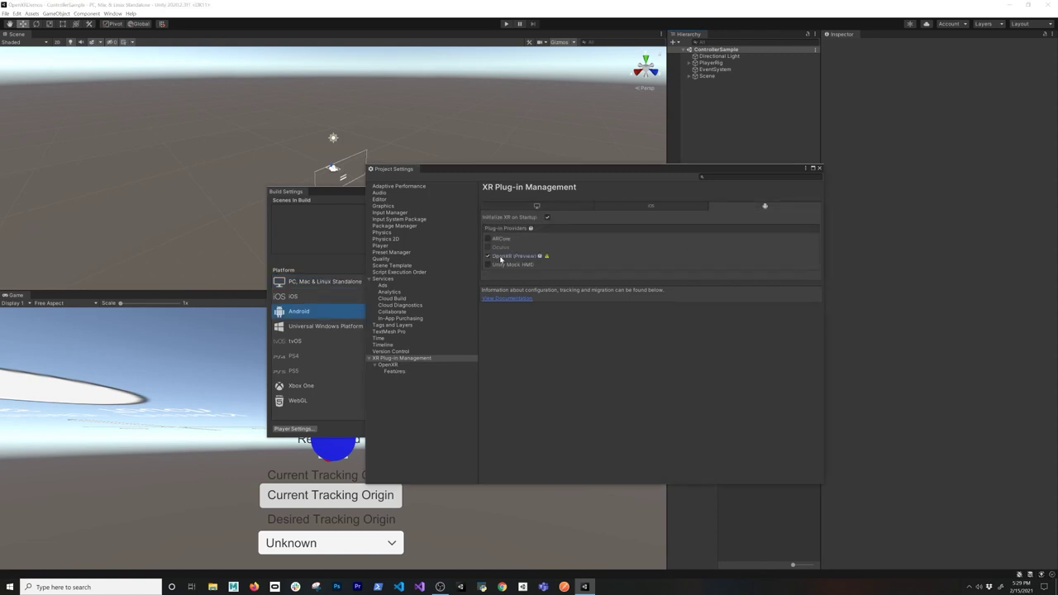
Step: Enable the Oculus Touch Controller Profile in the Standalone OpenXR features
left_click(536, 206)
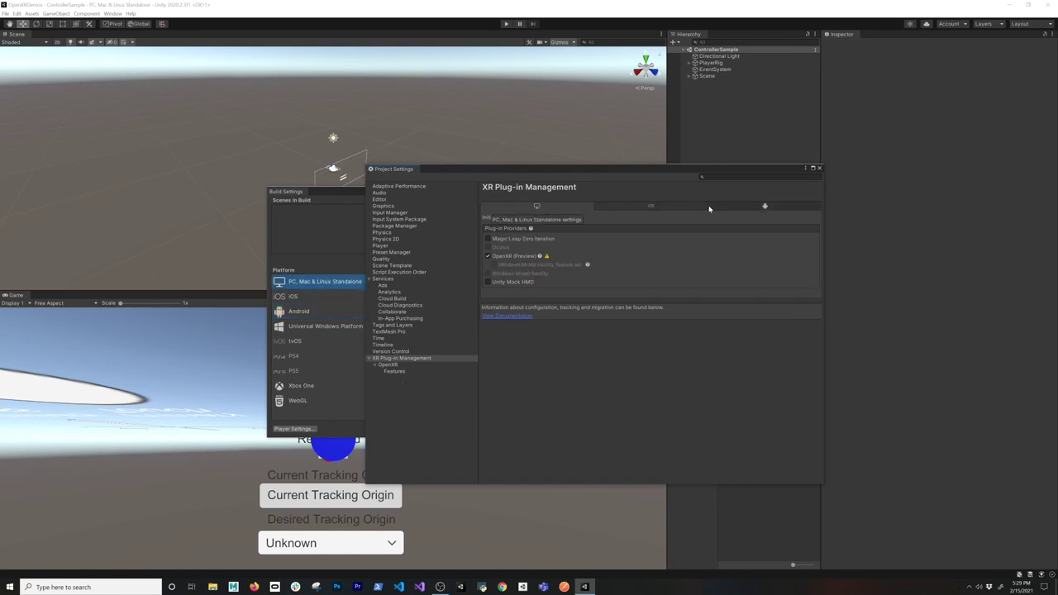
left_click(395, 372)
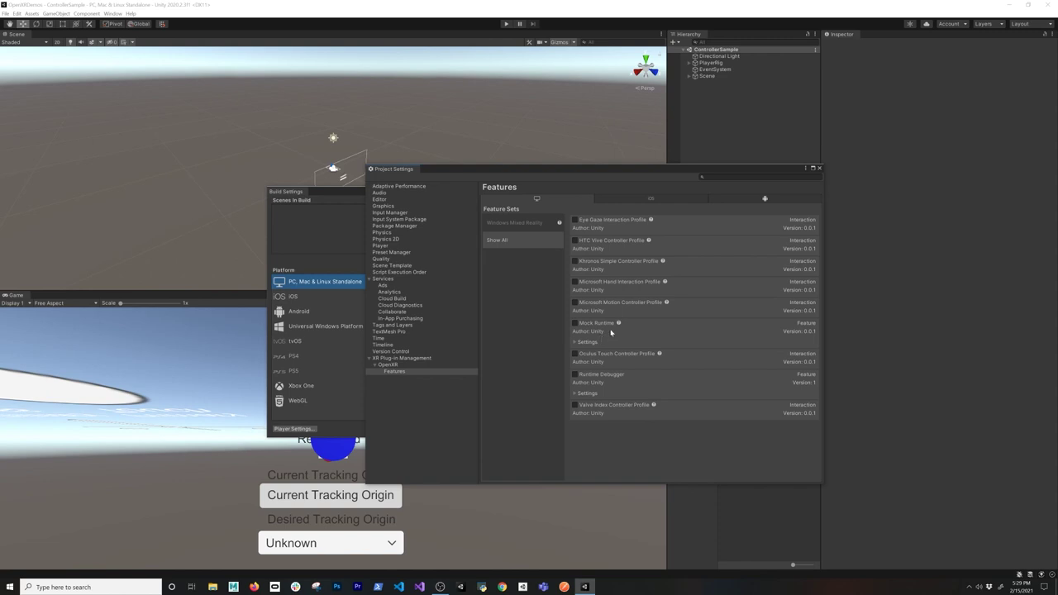
left_click(575, 353)
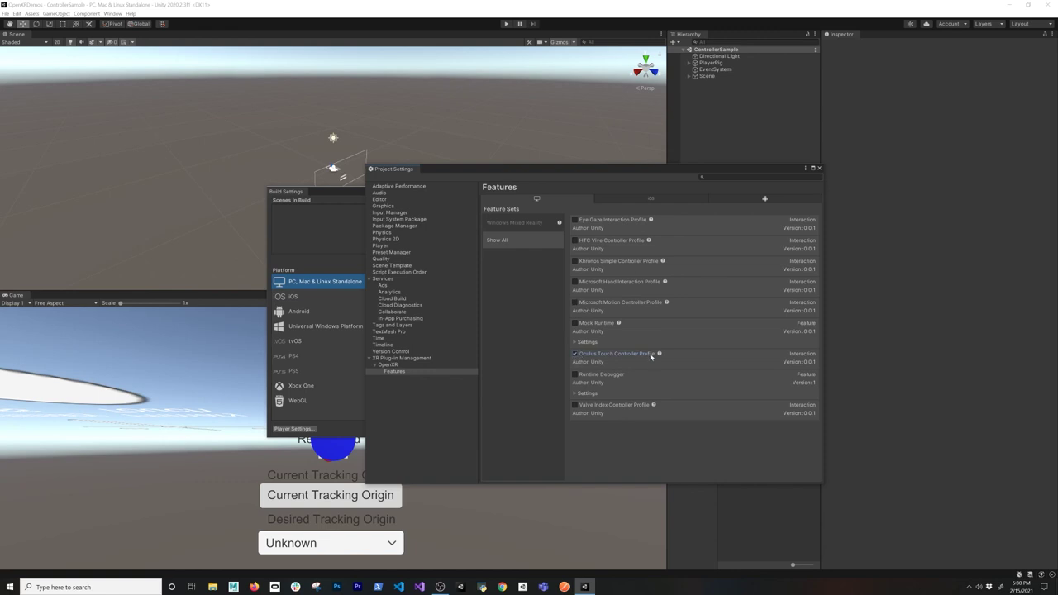
left_click(819, 169)
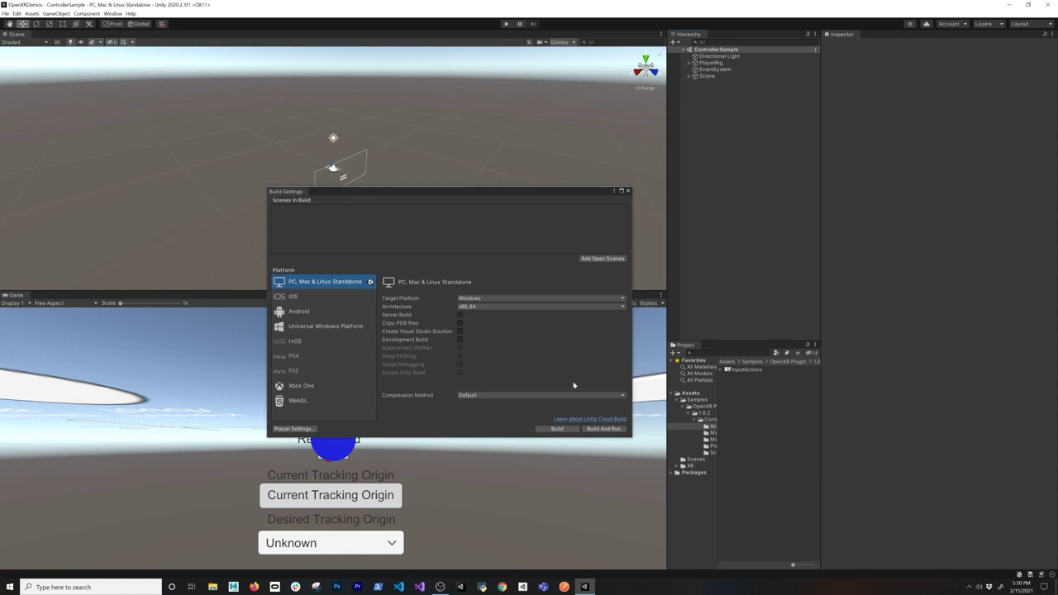
Step: Add the open ControllerSample scene to Scenes In Build and close Build Settings
left_click(601, 257)
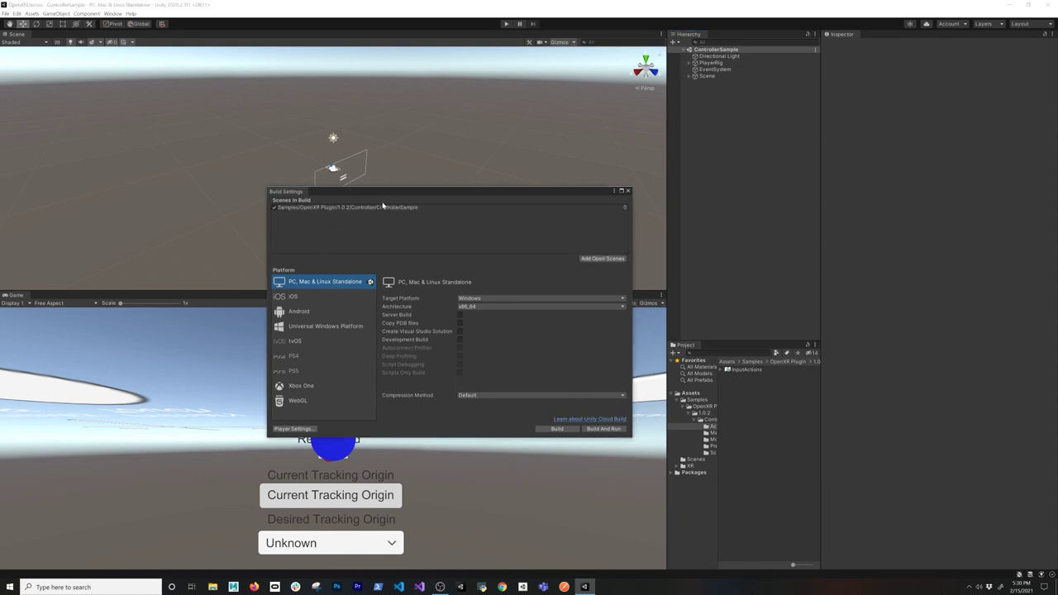
left_click(628, 191)
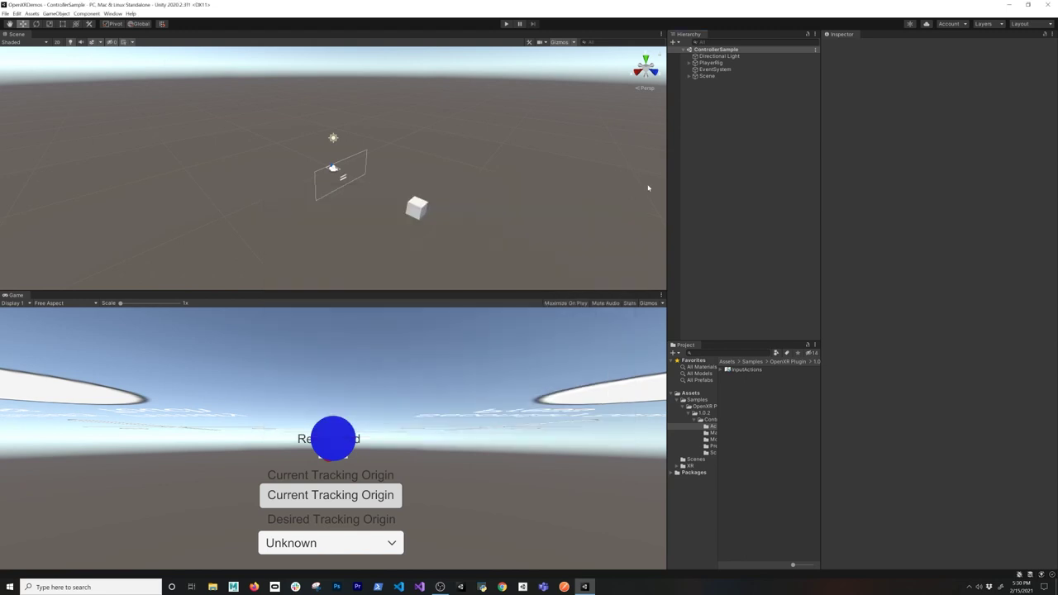
left_click(689, 64)
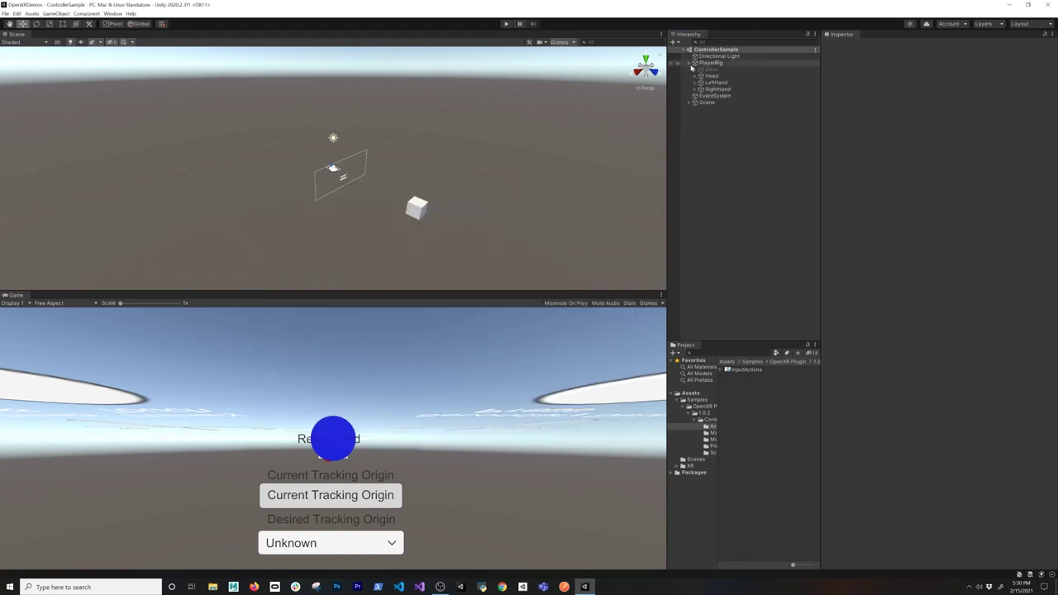
Step: Select and frame PlayerRig, keeping its Desired Tracking Origin Mode at Device
left_click(708, 62)
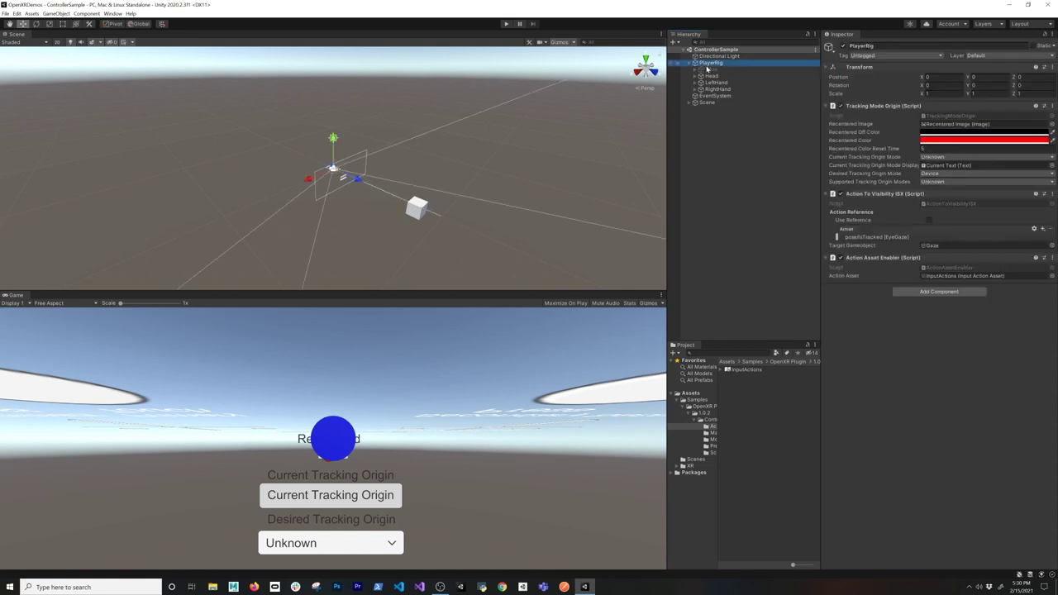
left_click(336, 184)
key("f")
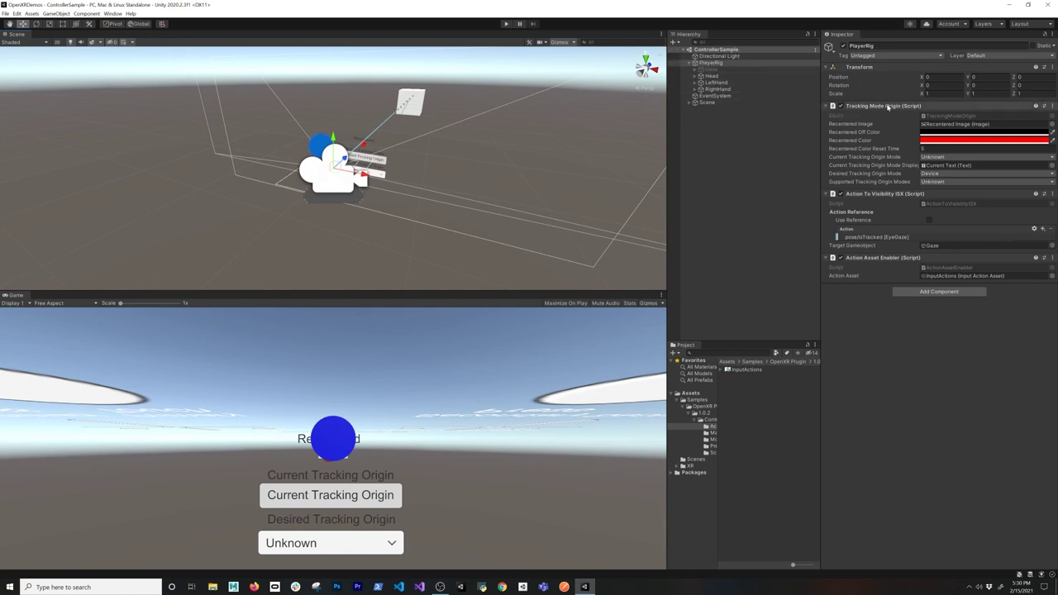
left_click(930, 173)
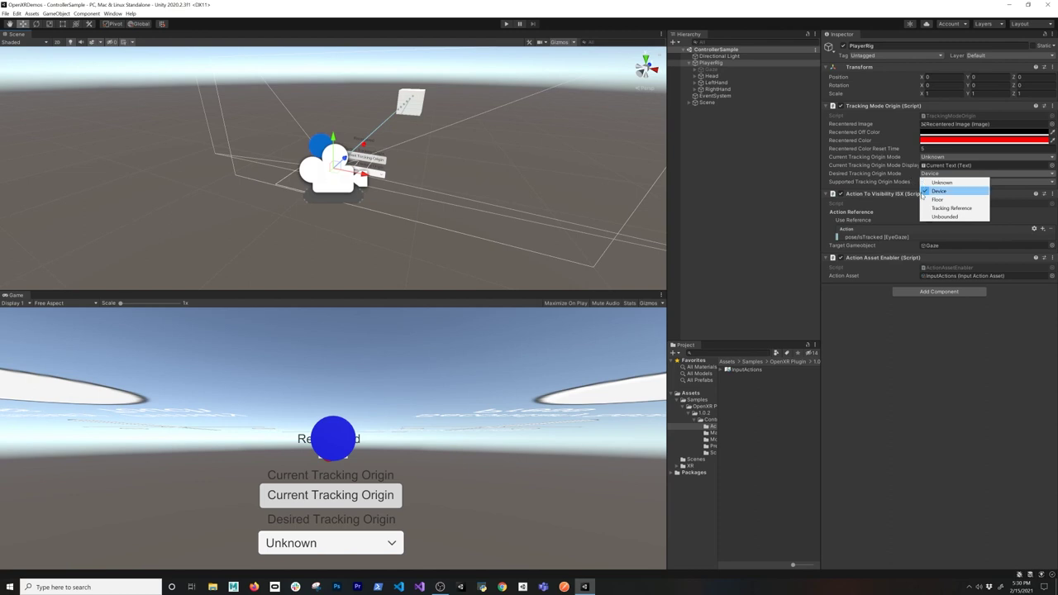
left_click(901, 175)
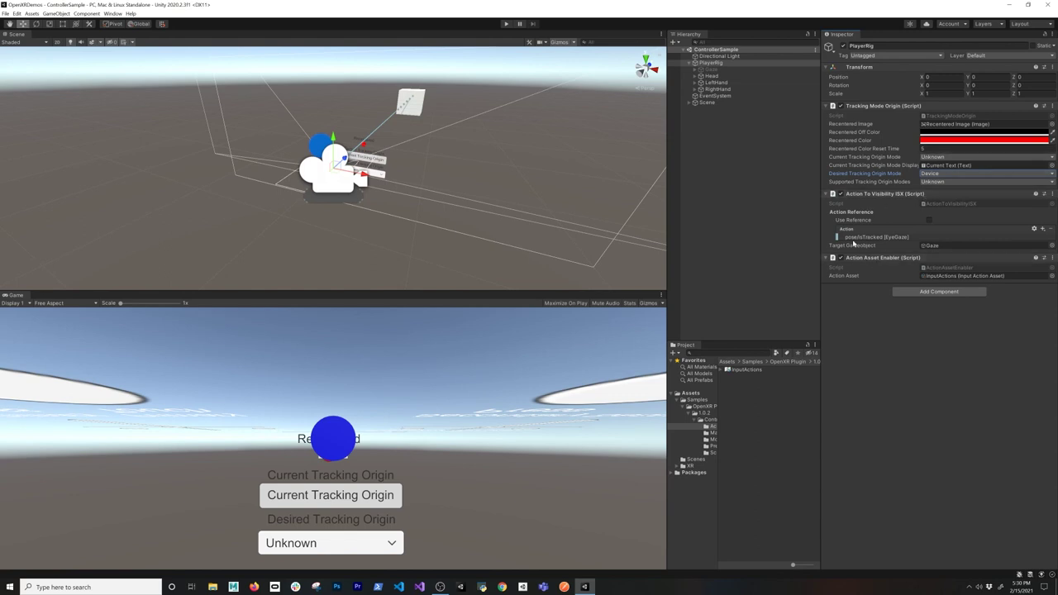
Step: Check the poseIsTracked [EyeGaze] binding details, then select the Gaze object
left_click(852, 238)
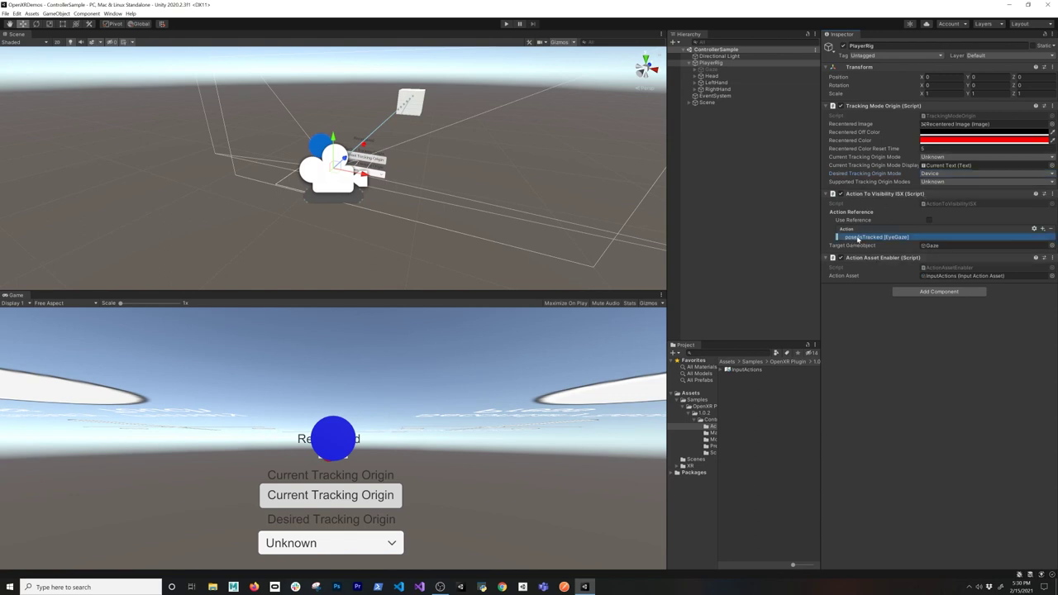
left_click(863, 238)
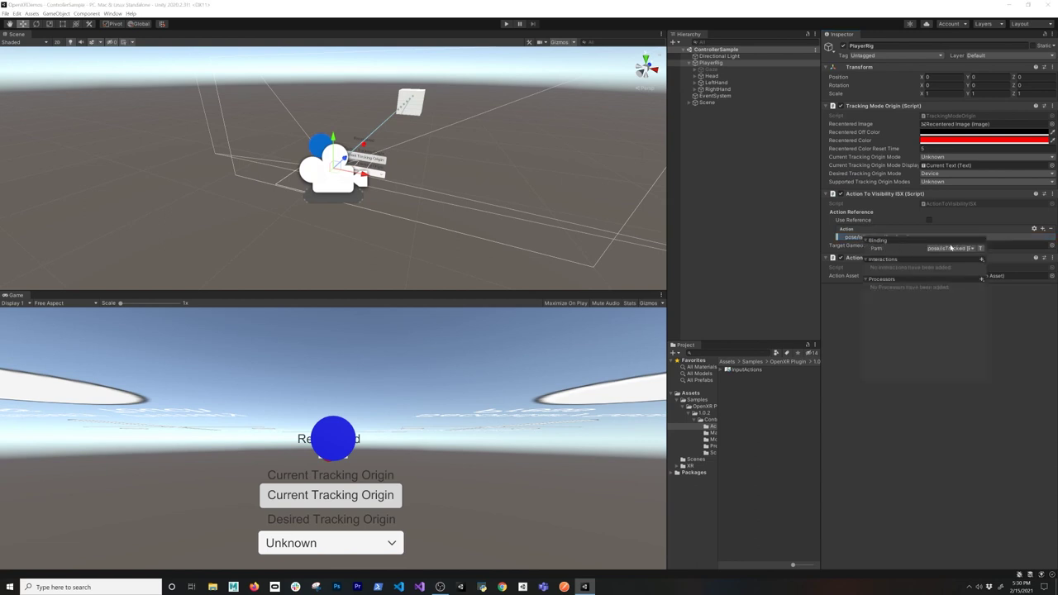
left_click(883, 386)
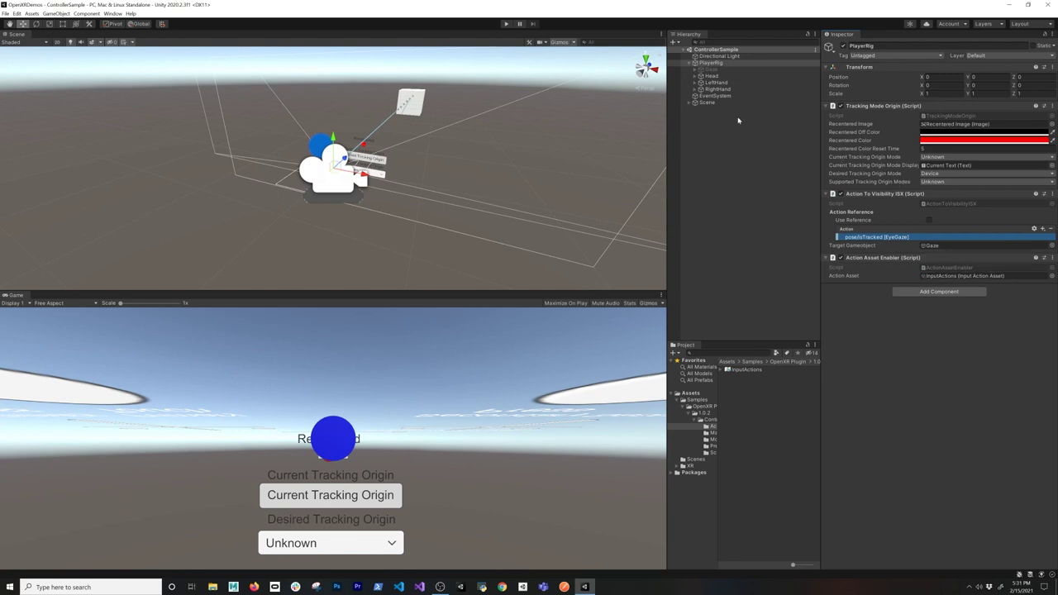
left_click(718, 70)
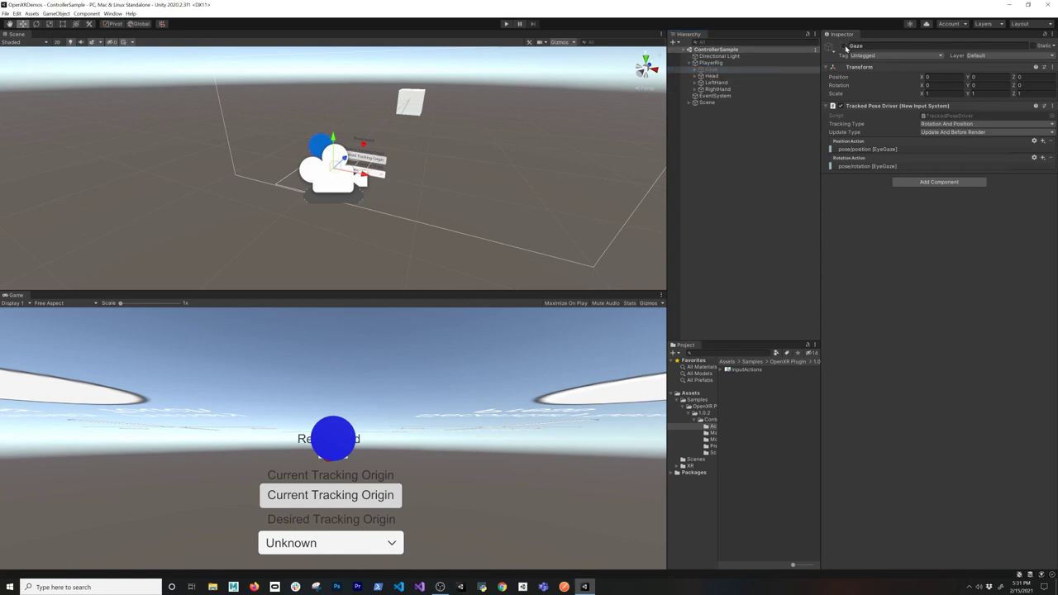
Step: Frame and orbit around the Gaze sphere's ray, then select the Head object
key("f")
left_click_drag(453, 137, 915, 145, "alt")
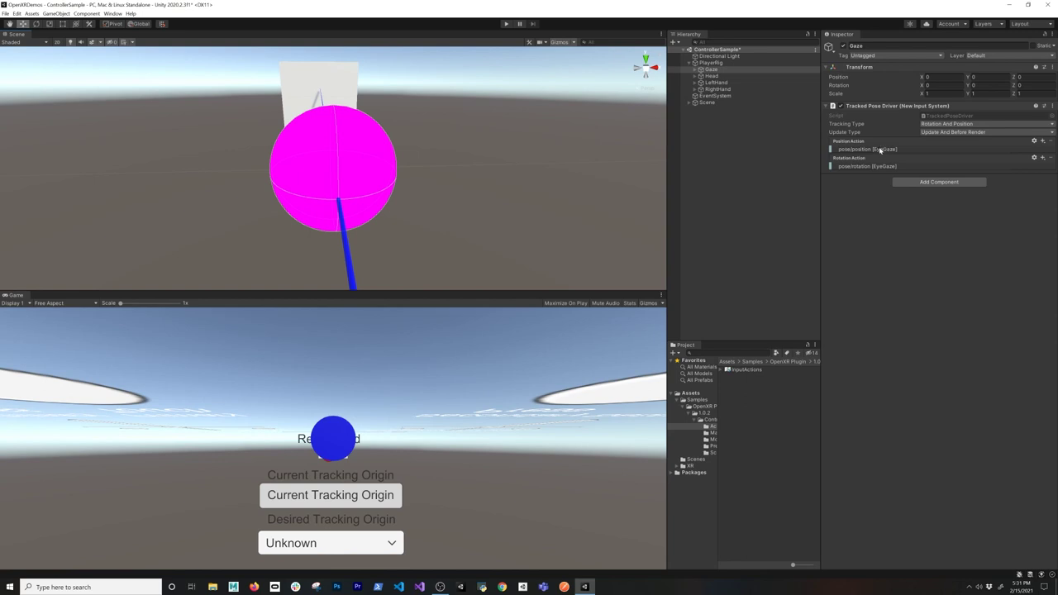
left_click(748, 76)
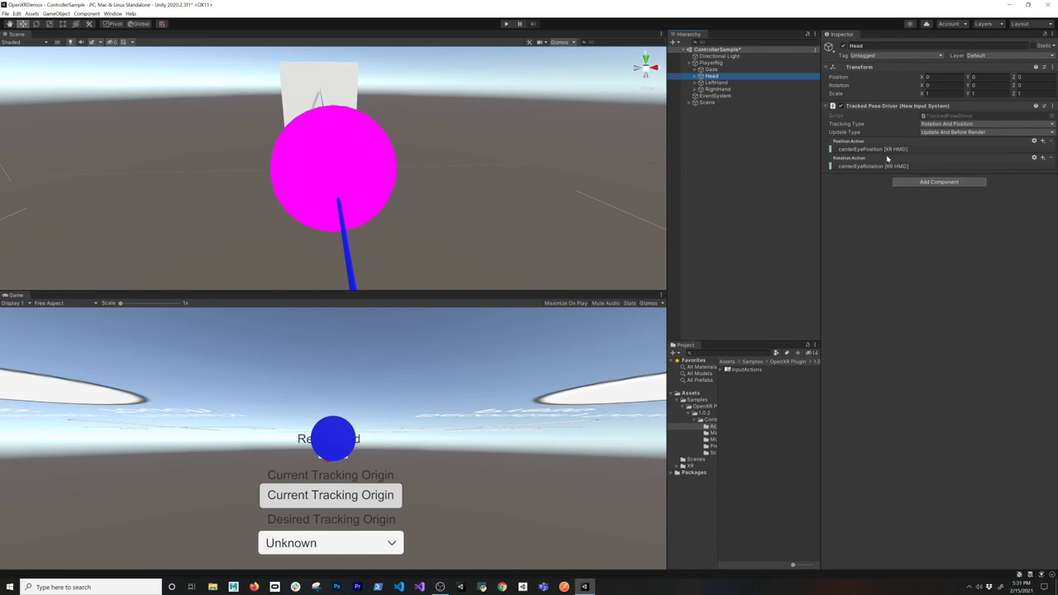
Step: Expand LeftHand and VisibleElements, and frame the Aim object in the scene view
left_click(722, 84)
left_click(696, 83)
left_click(703, 90)
left_click(700, 88)
double_click(720, 96)
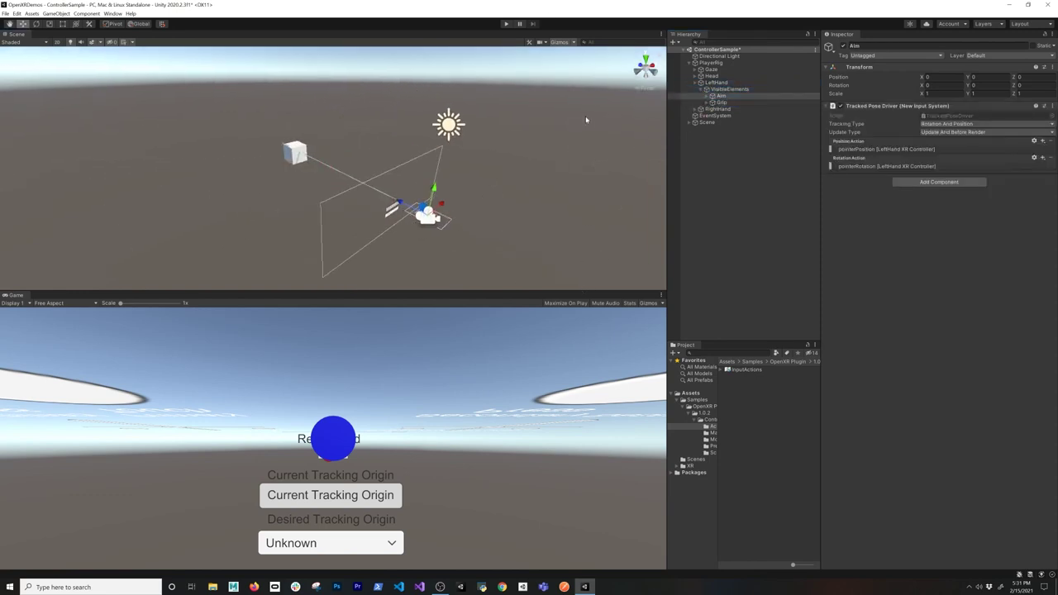
scroll(537, 236, "up", 5)
scroll(430, 196, "down", 3)
scroll(439, 199, "up", 3)
scroll(438, 201, "down", 3)
Step: Review the Grip and Aim Tracked Pose Driver bindings, including the Grip position binding
left_click_drag(438, 201, 400, 185, "alt")
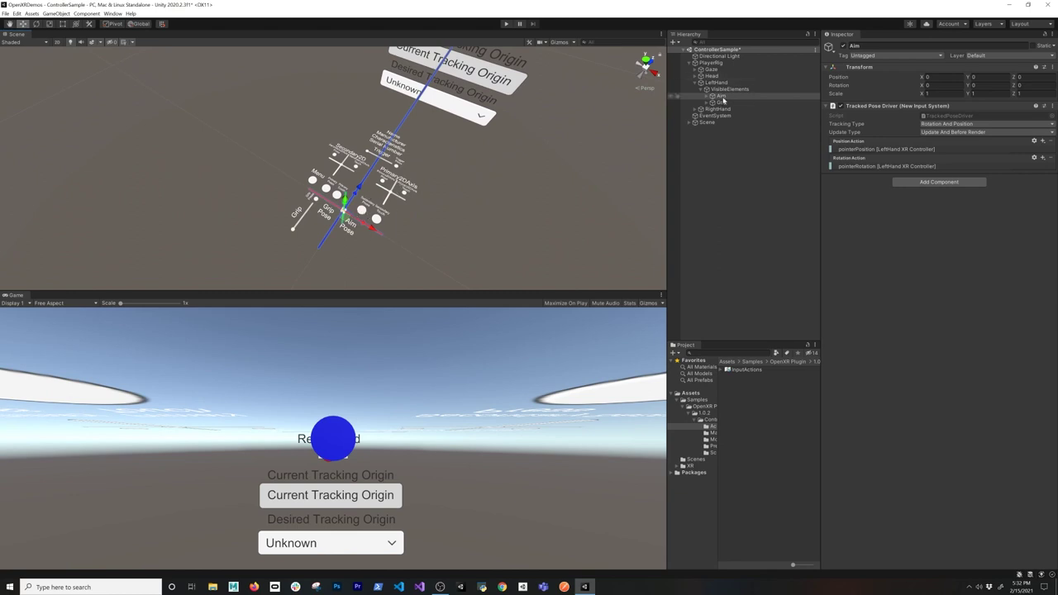
scroll(498, 164, "down", 5)
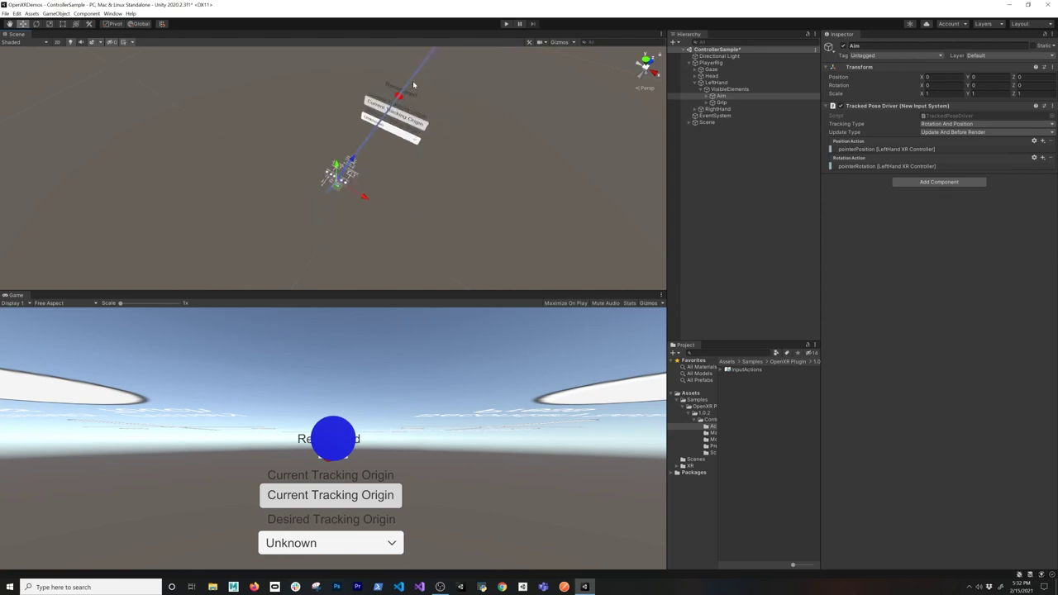
scroll(407, 123, "up", 3)
scroll(462, 109, "down", 5)
scroll(458, 101, "up", 4)
left_click(720, 103)
scroll(496, 211, "up", 3)
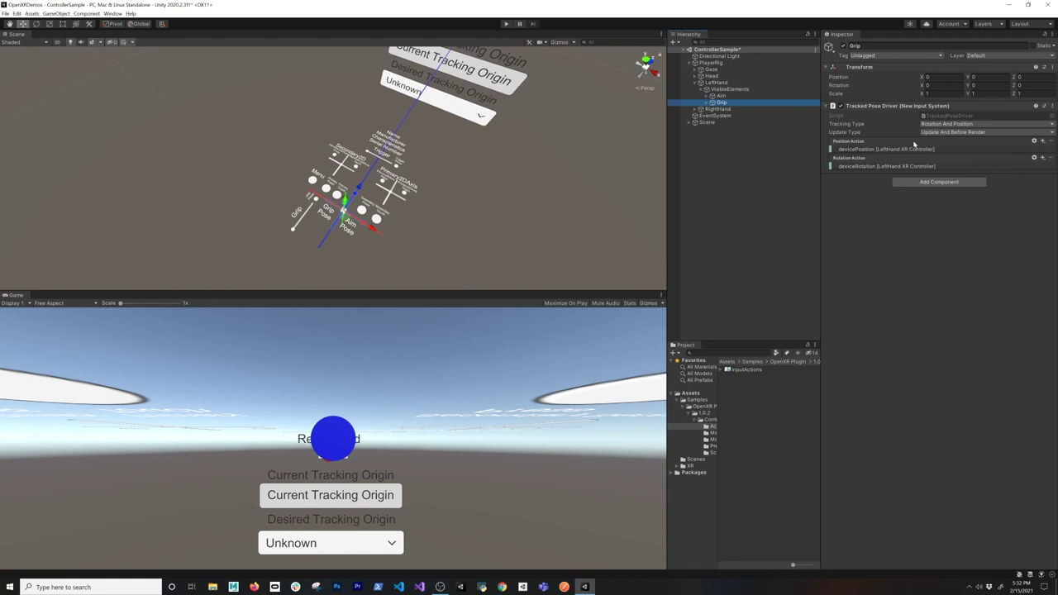
left_click(849, 150)
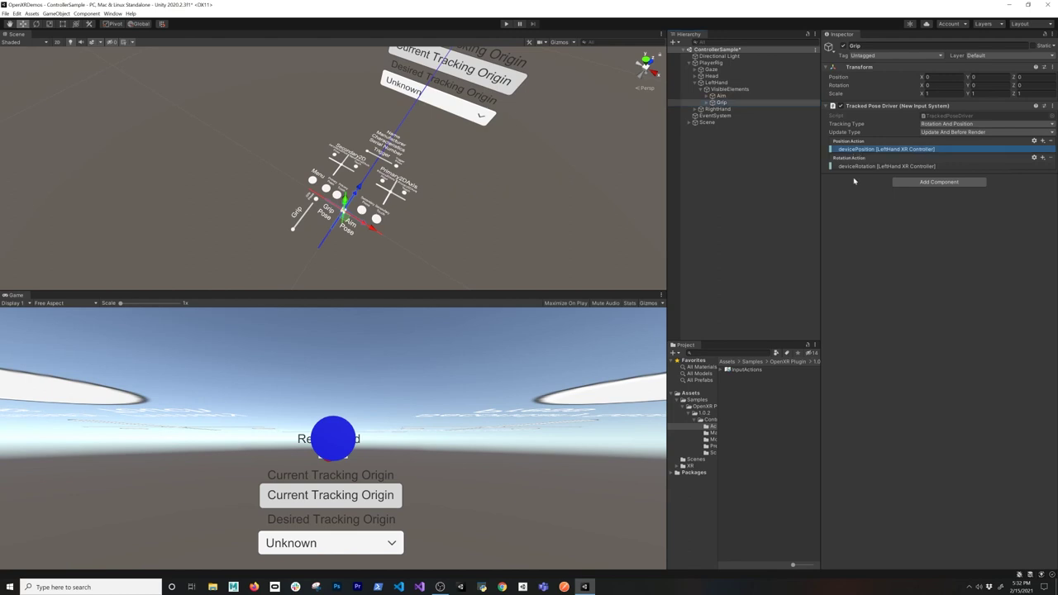
left_click(730, 96)
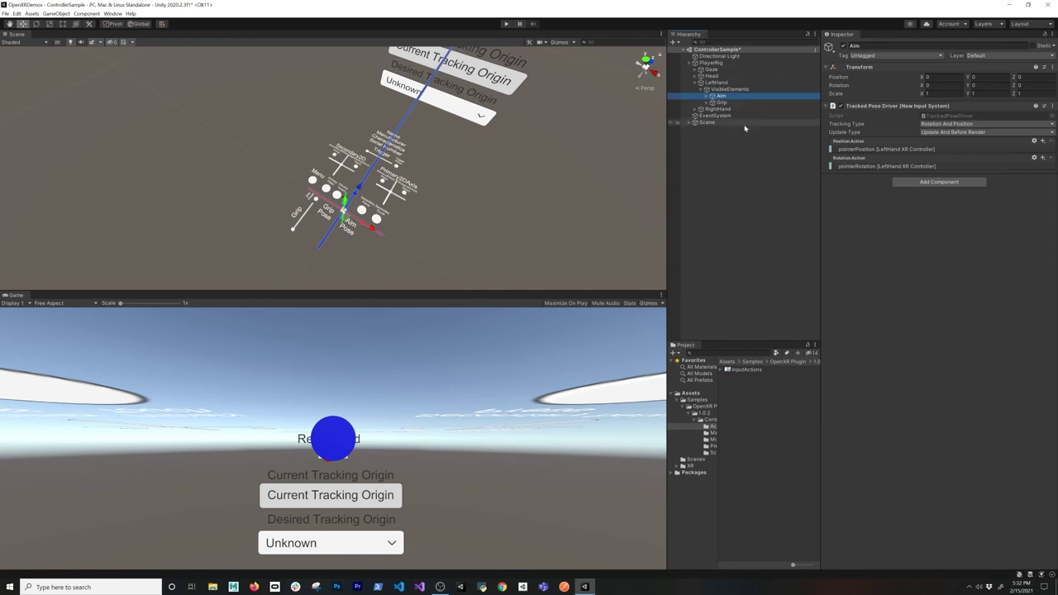
Step: Save the ControllerSample scene and enter Play mode
key("ctrl+s")
scroll(546, 164, "down", 5)
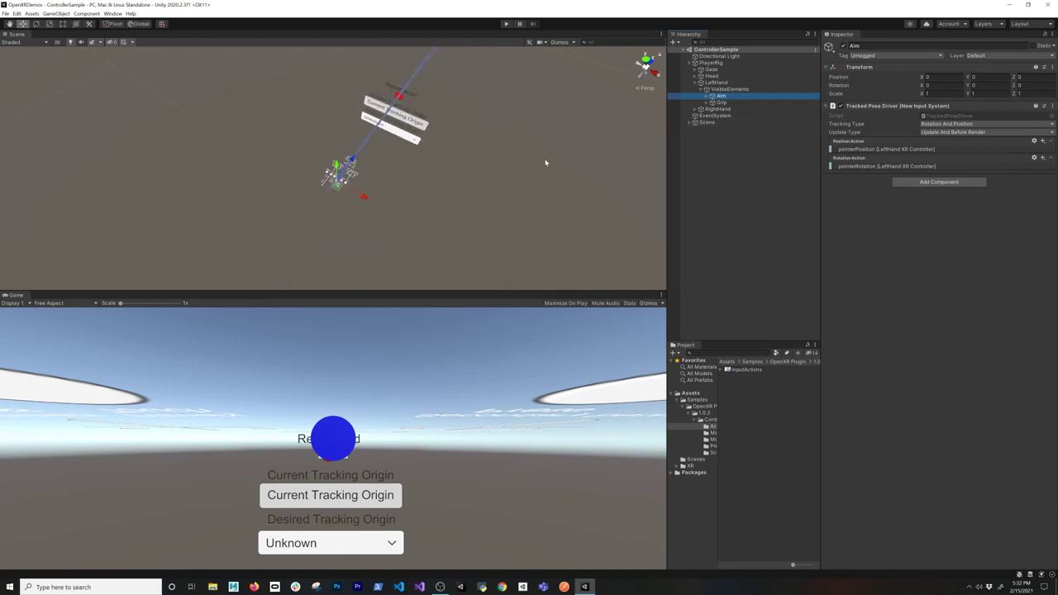
key("ctrl+p")
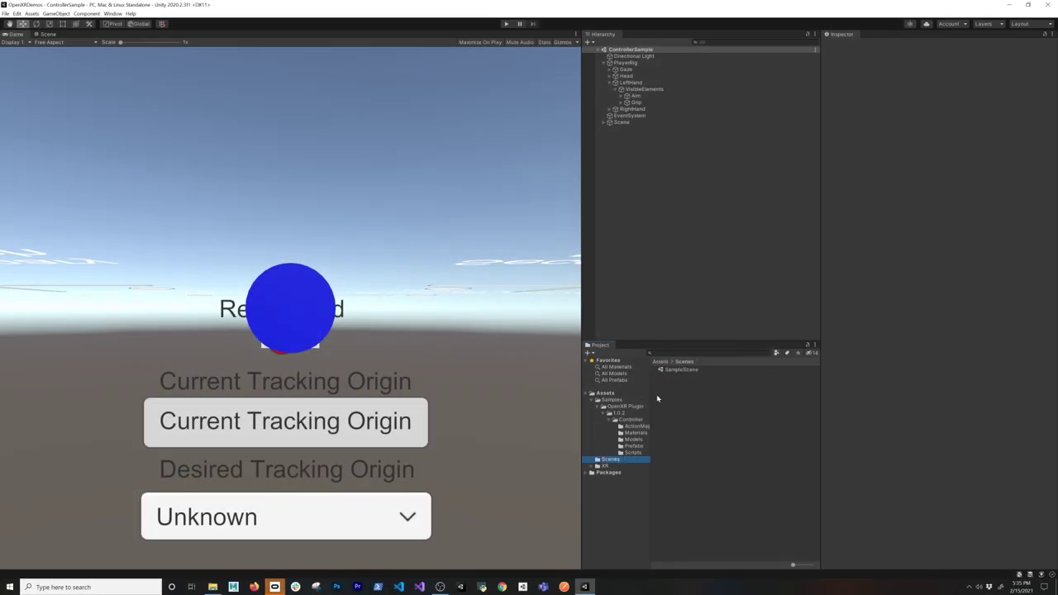
Step: Create a scene asset named OpenXRHelloWorld in the Scenes folder and open it
right_click(707, 405)
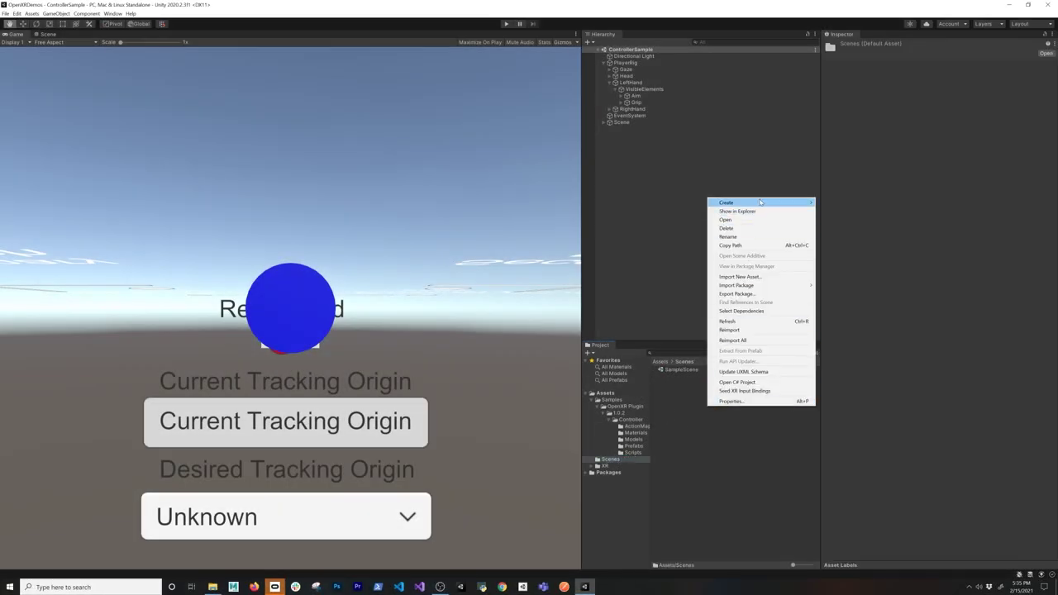
mouse_move(760, 202)
left_click(851, 273)
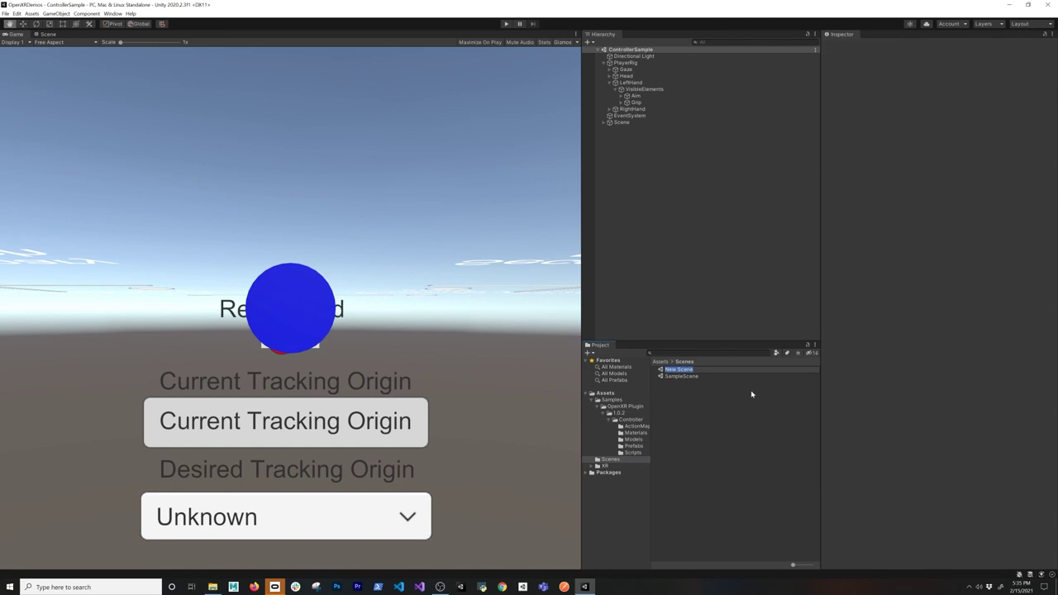
type("OpenXRHelloWorld")
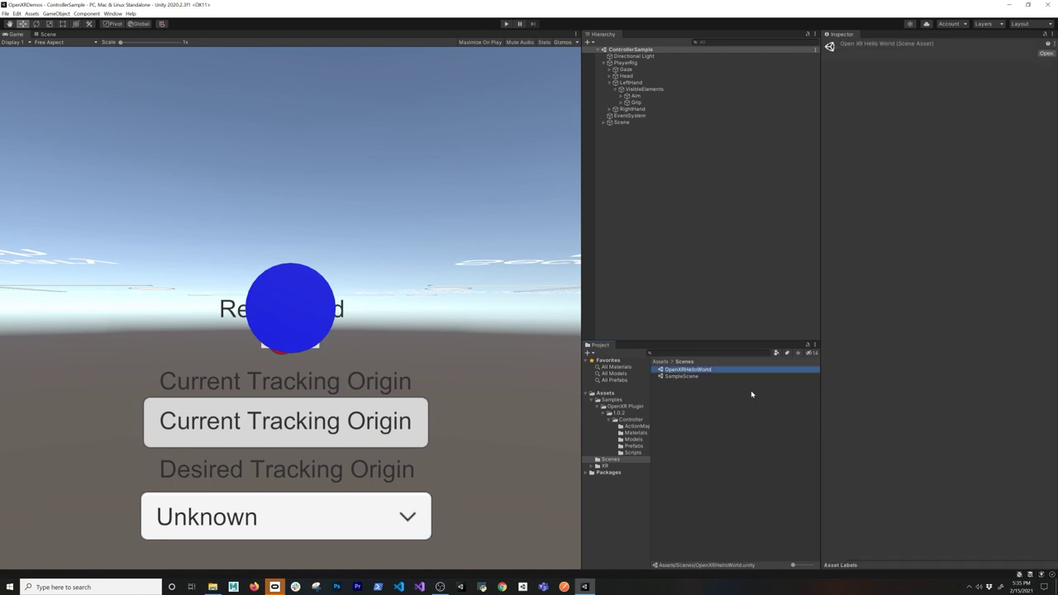
double_click(707, 370)
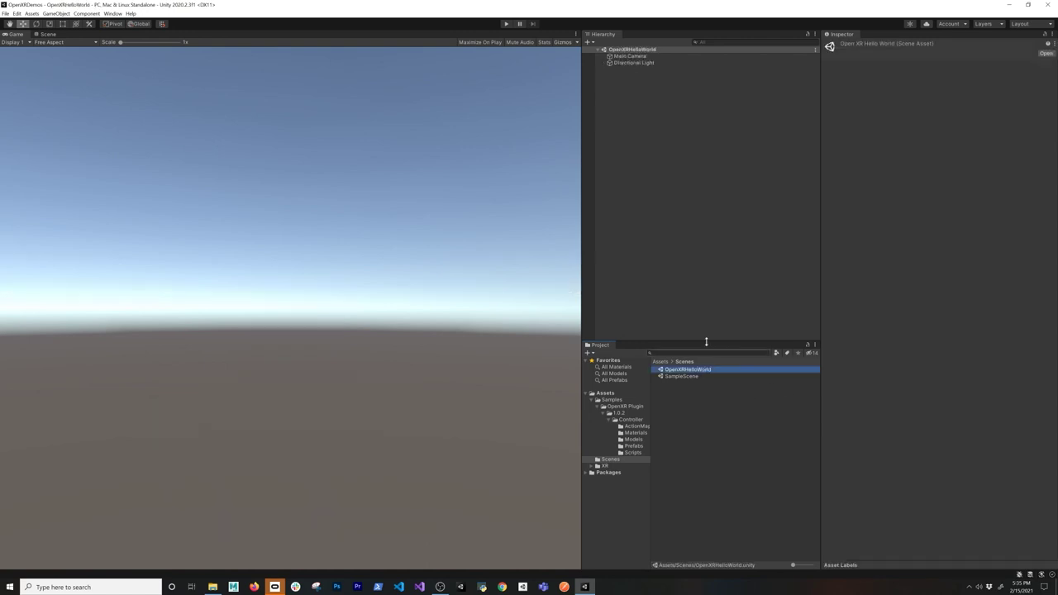
Step: Create an empty GameObject named PlayerRig in the scene
left_click(631, 56)
left_click(632, 63)
right_click(629, 101)
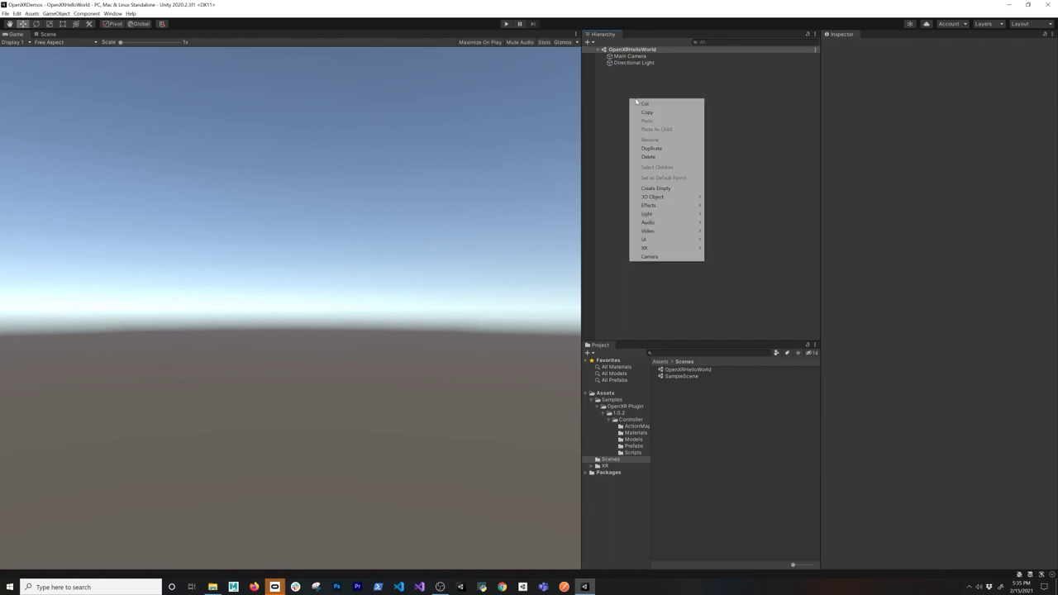
left_click(669, 188)
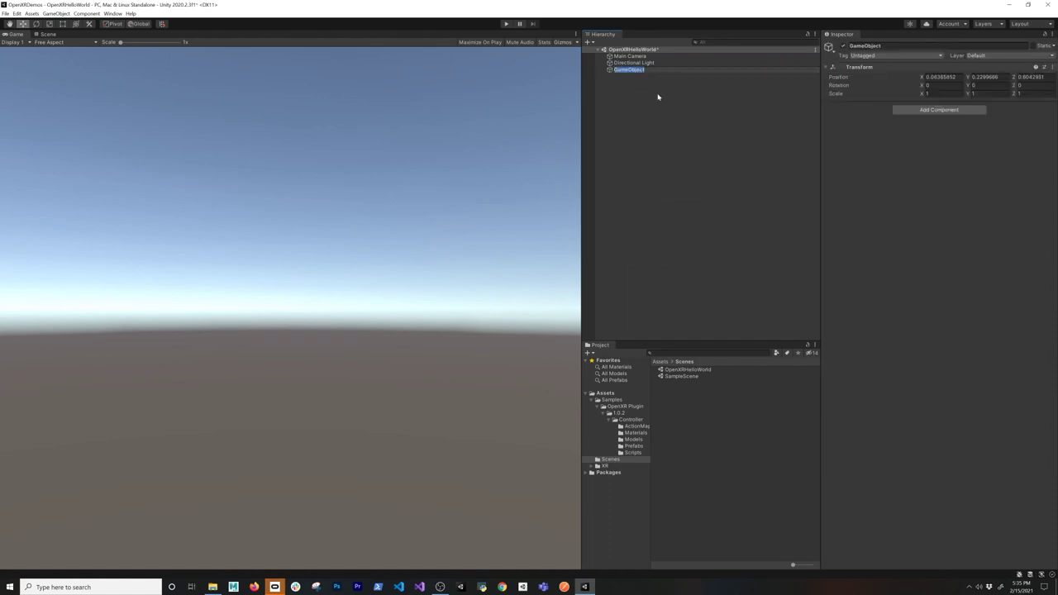
type("PlayerRig")
key("Return")
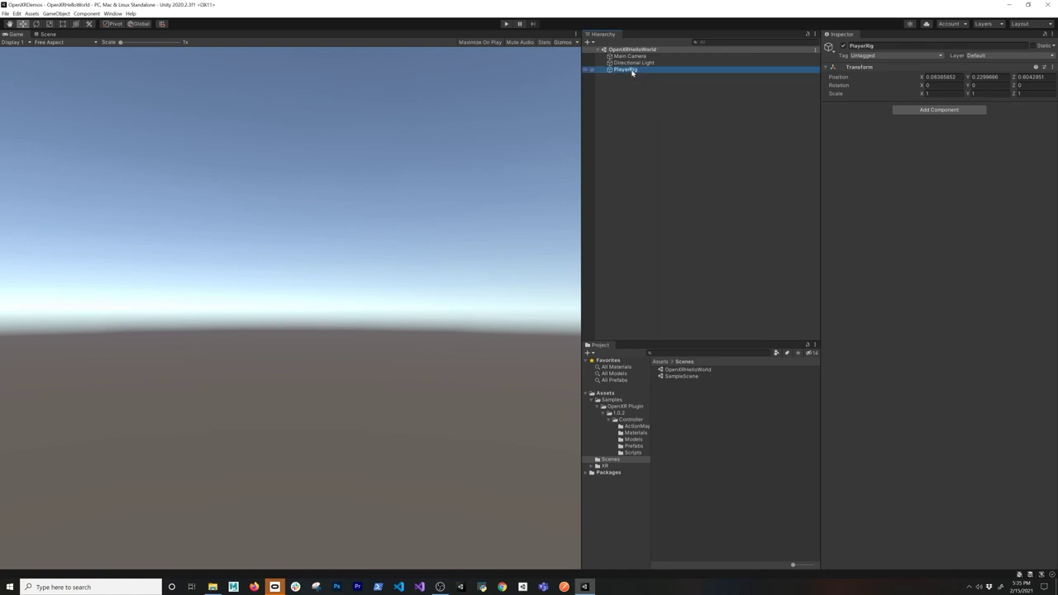
Step: Add an empty child named Head under PlayerRig and save the scene
right_click(630, 71)
left_click(658, 160)
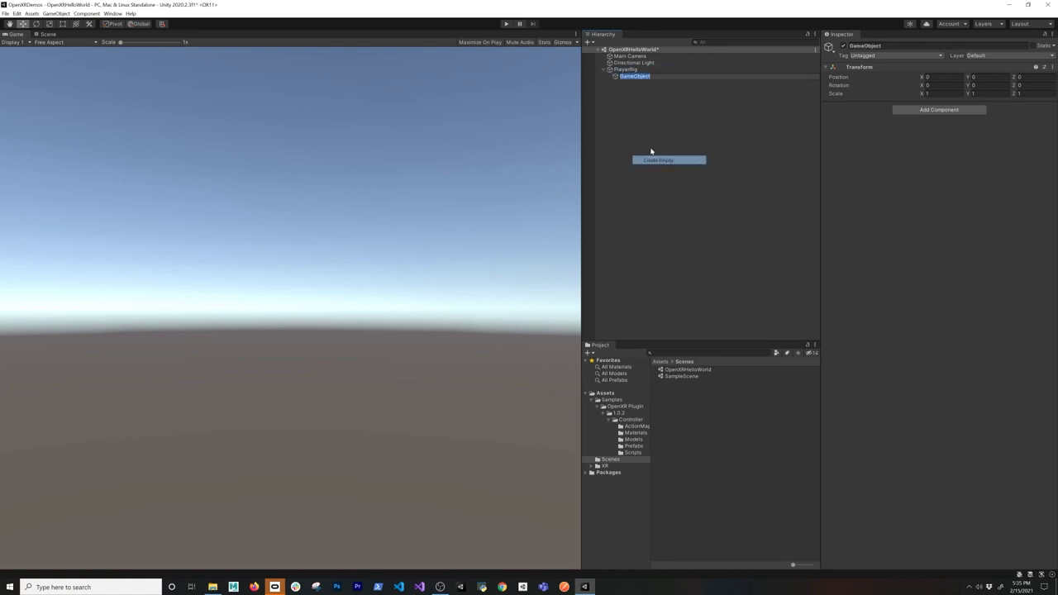
type("Head")
key("Return")
key("ctrl+s")
Step: Parent Main Camera under Head and set its position to 0, 0, 0
left_click_drag(638, 56, 632, 79)
key("ctrl+s")
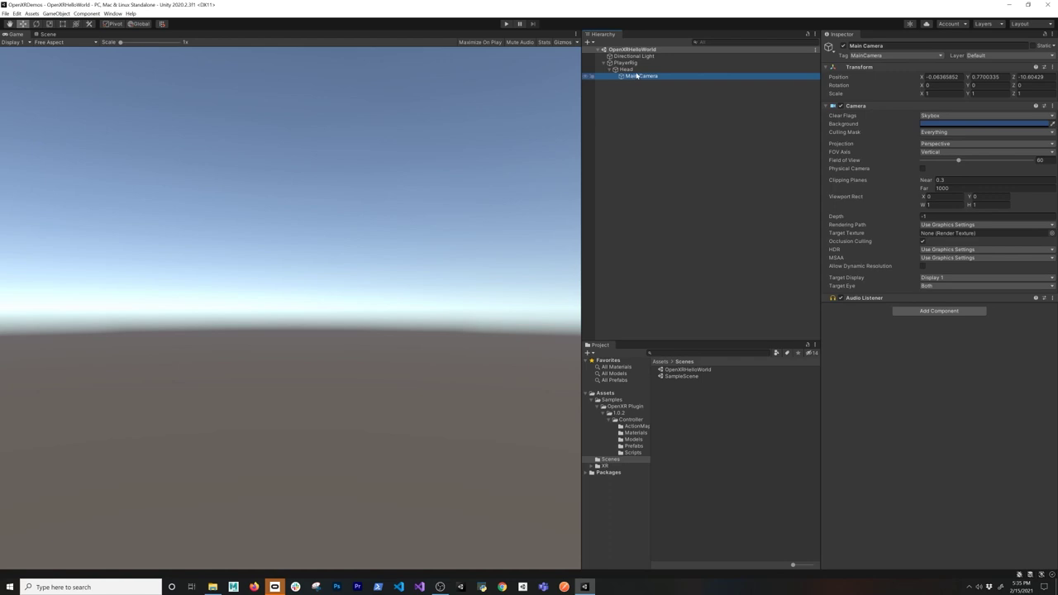
left_click(938, 76)
type("0")
key("Tab")
type("0")
key("Tab")
type("0")
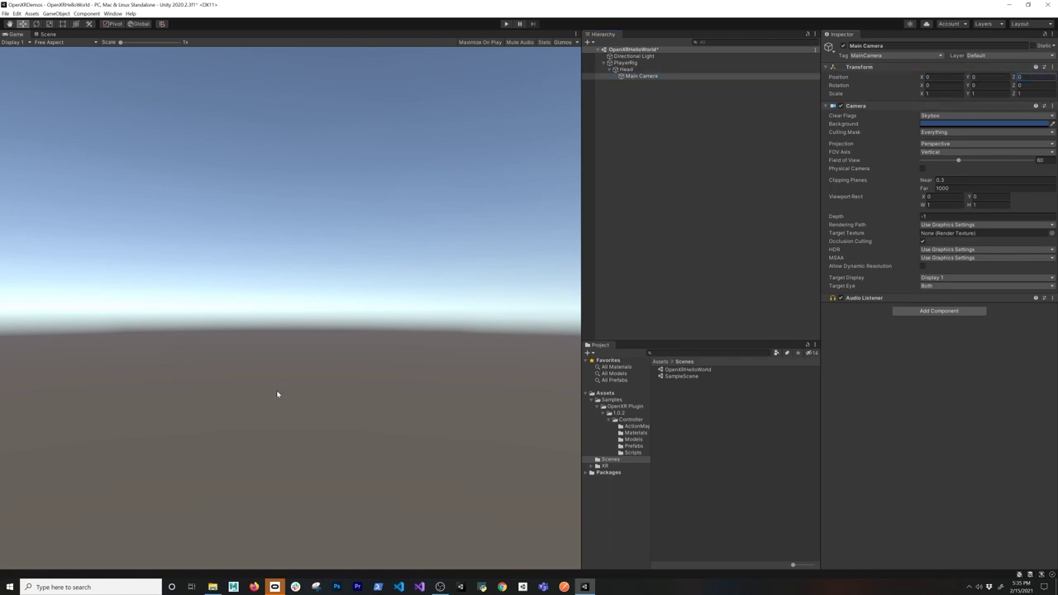
Step: Dock an enlarged Scene view below the Game view and select Head
left_click_drag(39, 36, 267, 512)
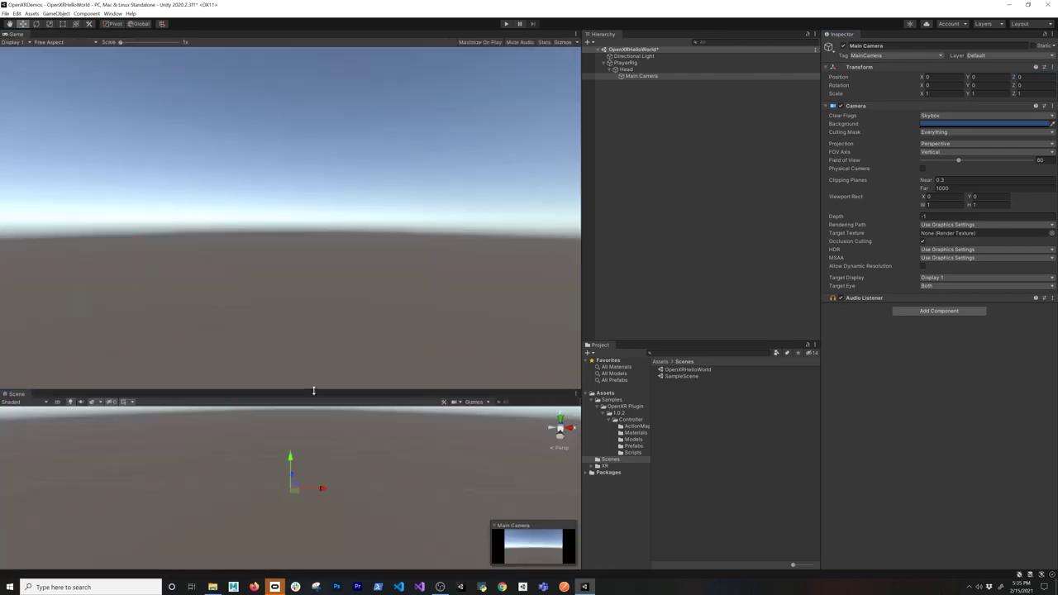
left_click_drag(313, 390, 355, 195)
left_click(633, 56)
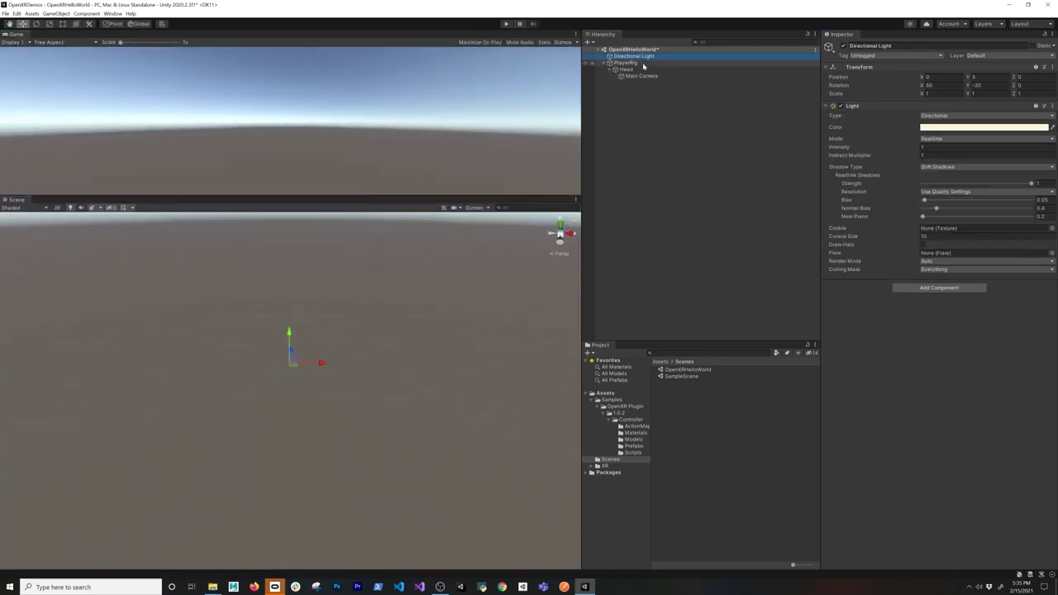
left_click(636, 69)
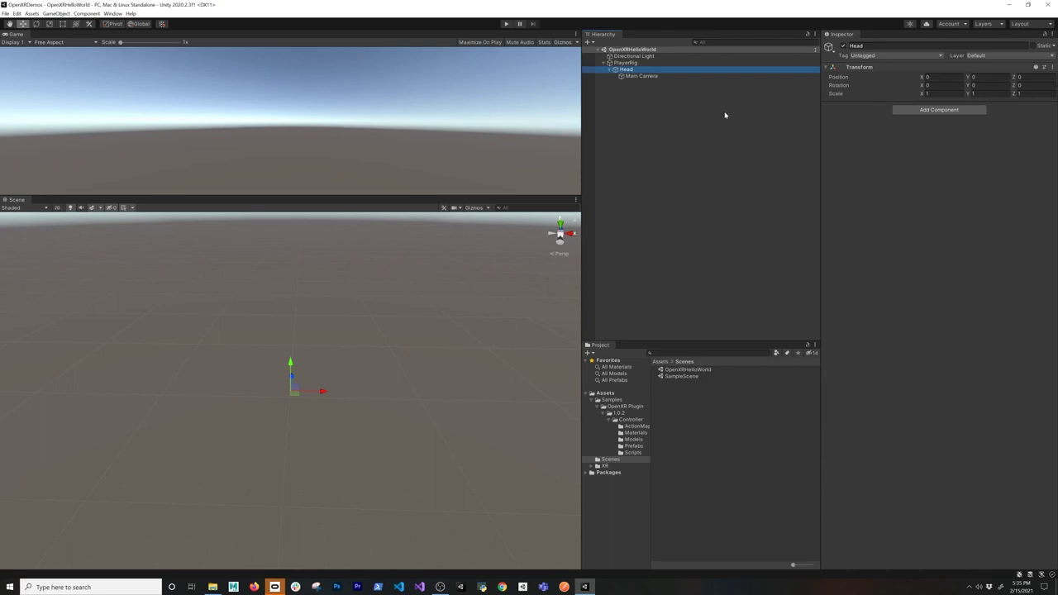
left_click(921, 112)
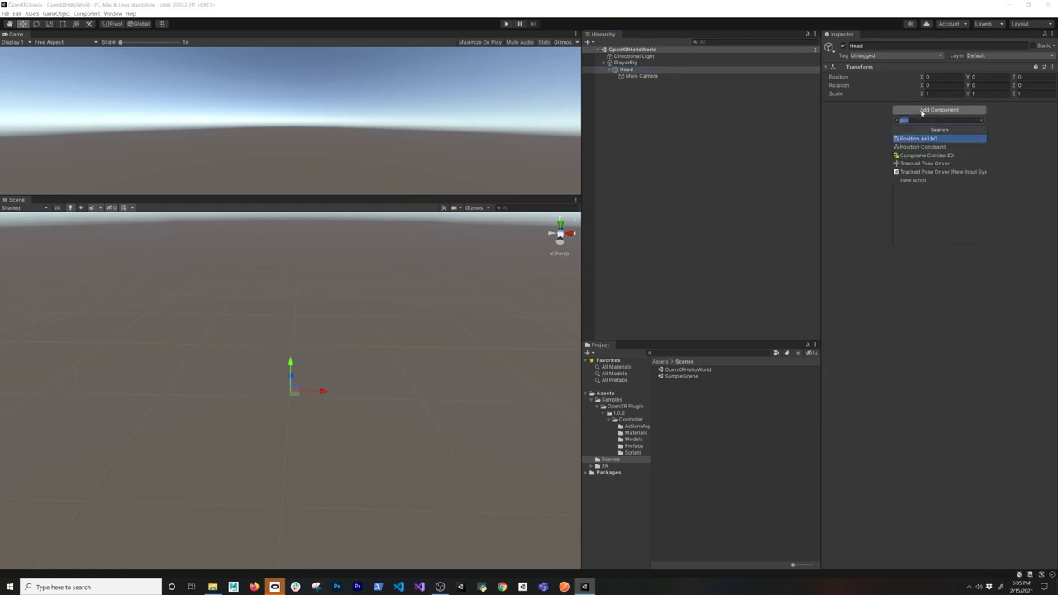
Step: Add a Tracked Pose Driver (New Input System) component to Head and save
type("tra")
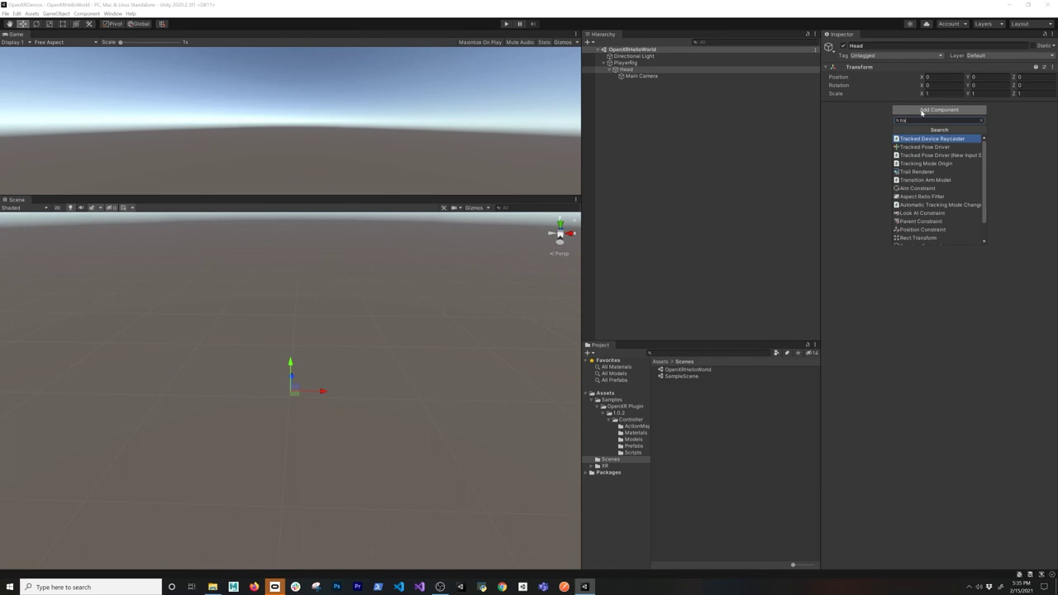
key("Down")
key("Down")
key("Return")
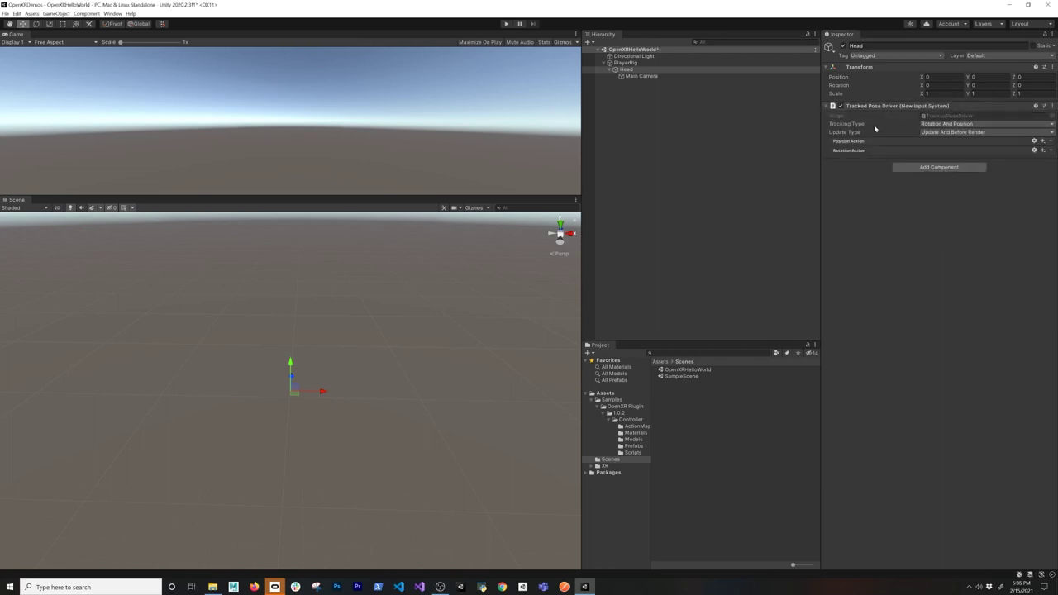
key("ctrl+s")
Step: Bind the driver's position input to XR HMD centerEyePosition
left_click(1042, 141)
left_click(942, 147)
left_click(873, 150)
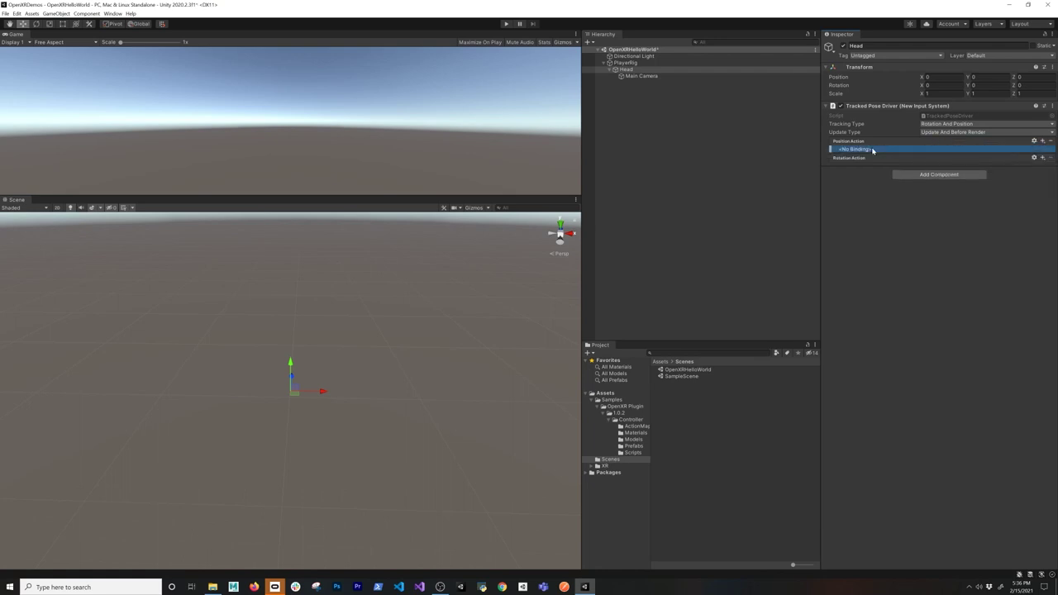
left_click(963, 160)
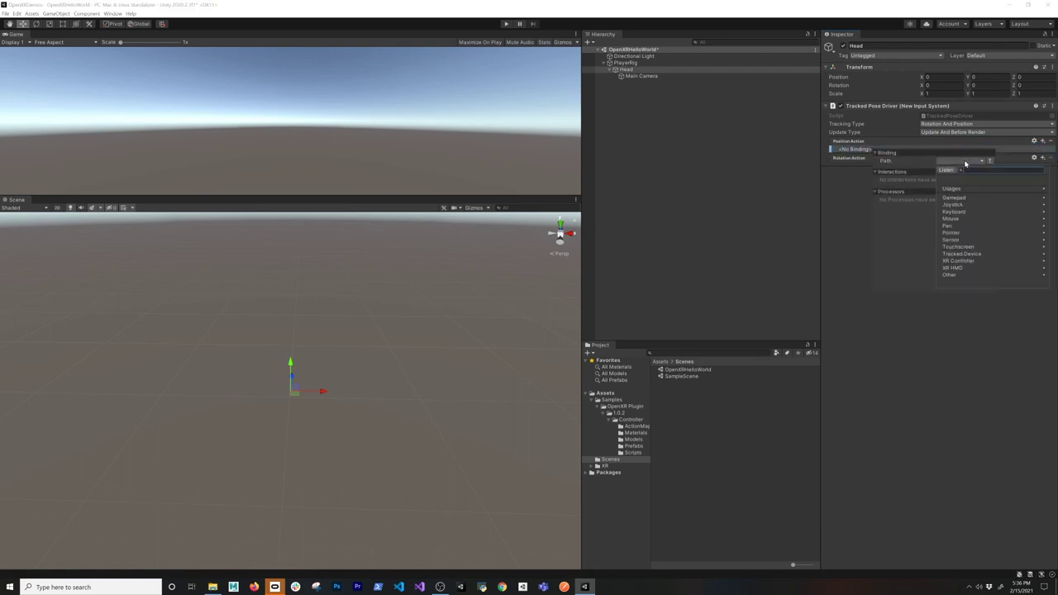
left_click(955, 268)
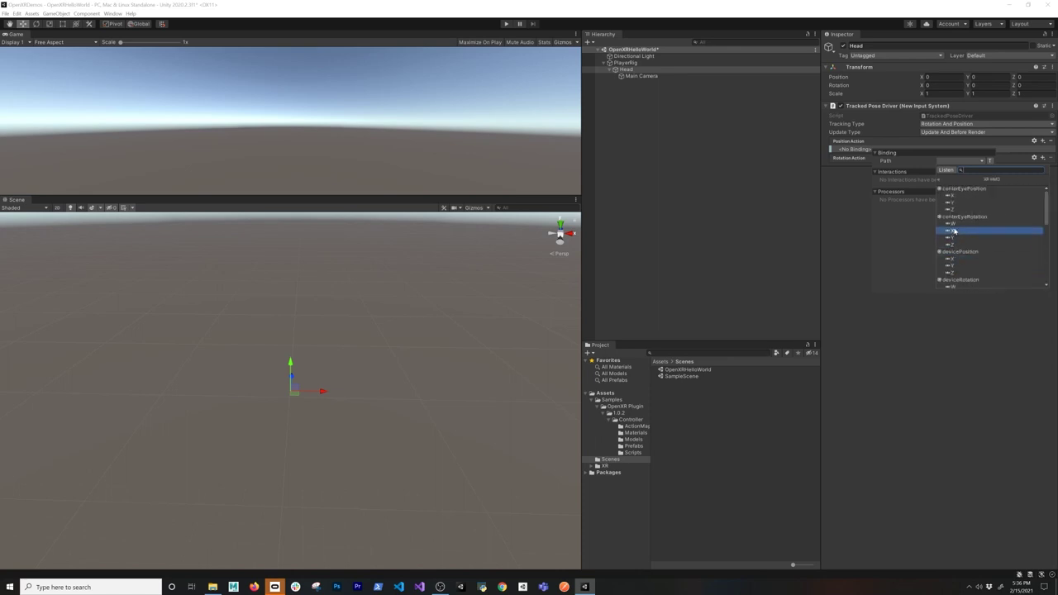
scroll(956, 233, "down", 2)
scroll(959, 232, "down", 4)
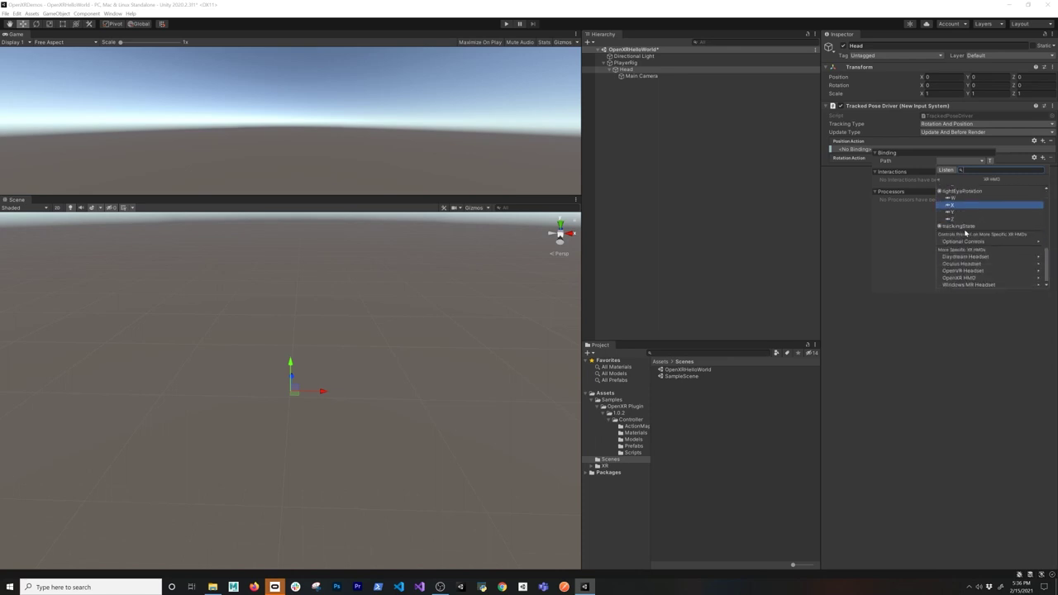
scroll(964, 233, "up", 6)
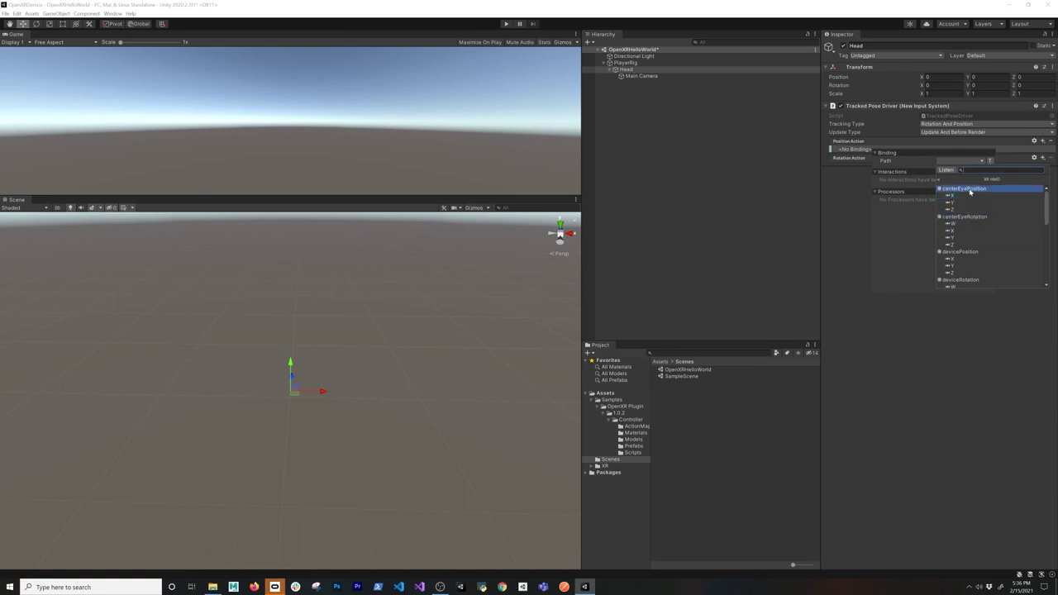
left_click(964, 189)
left_click(869, 149)
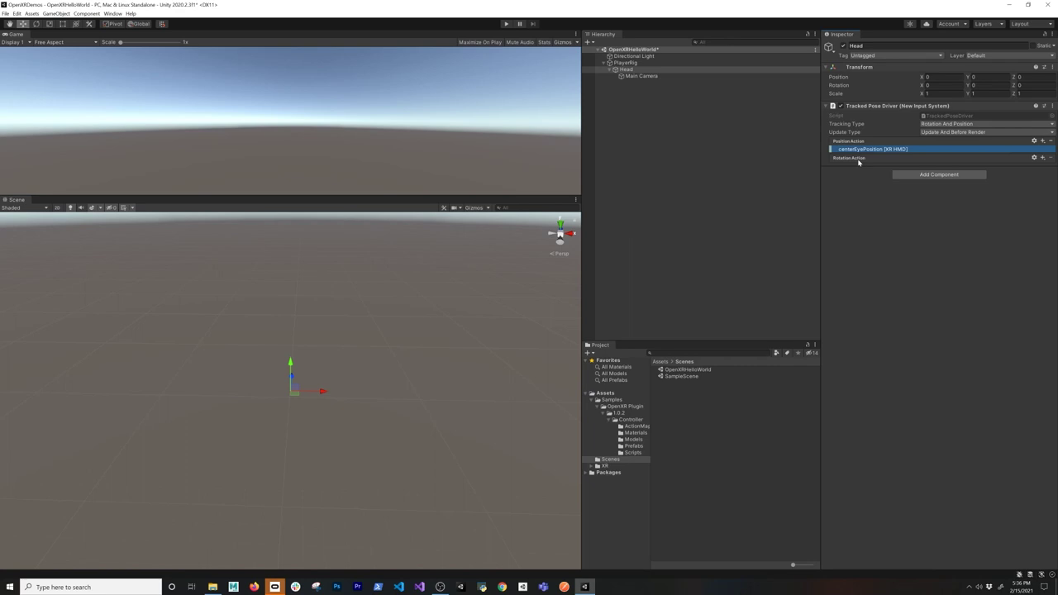
Step: Bind the driver's rotation input to XR HMD centerEyeRotation
left_click(1041, 157)
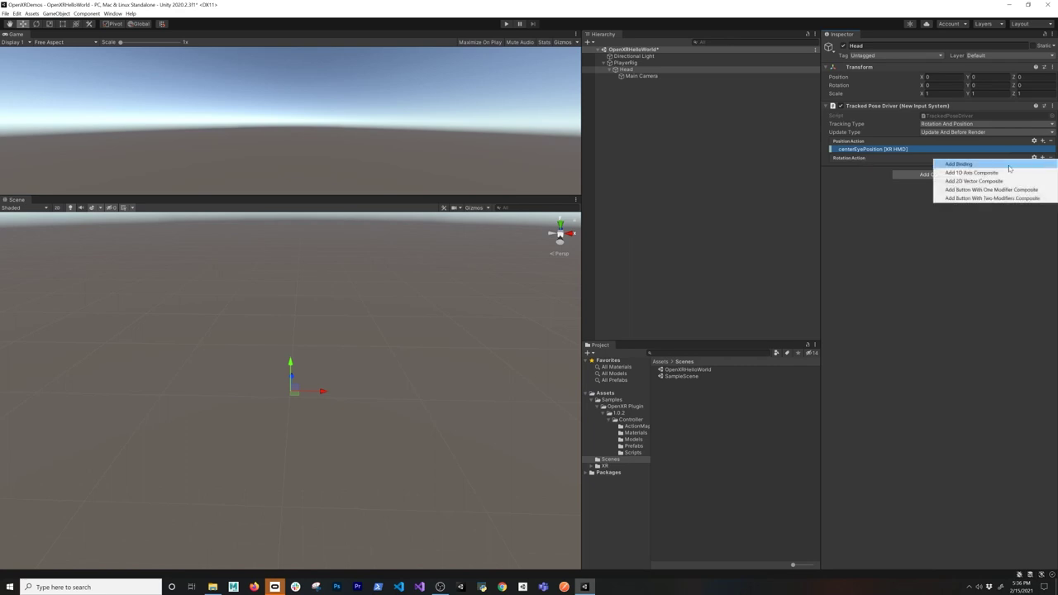
left_click(1009, 165)
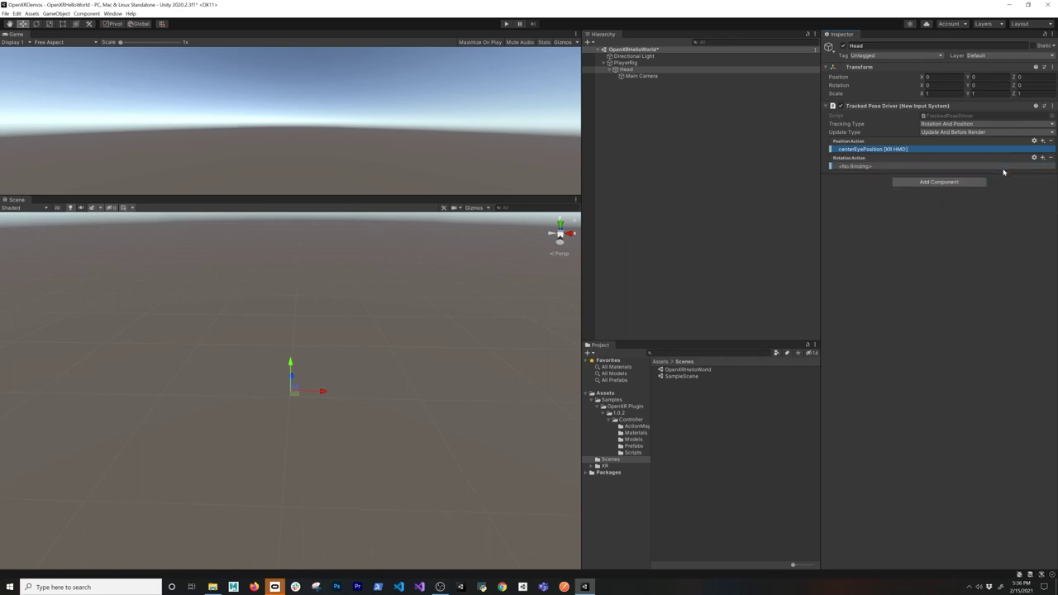
left_click(862, 166)
left_click(968, 180)
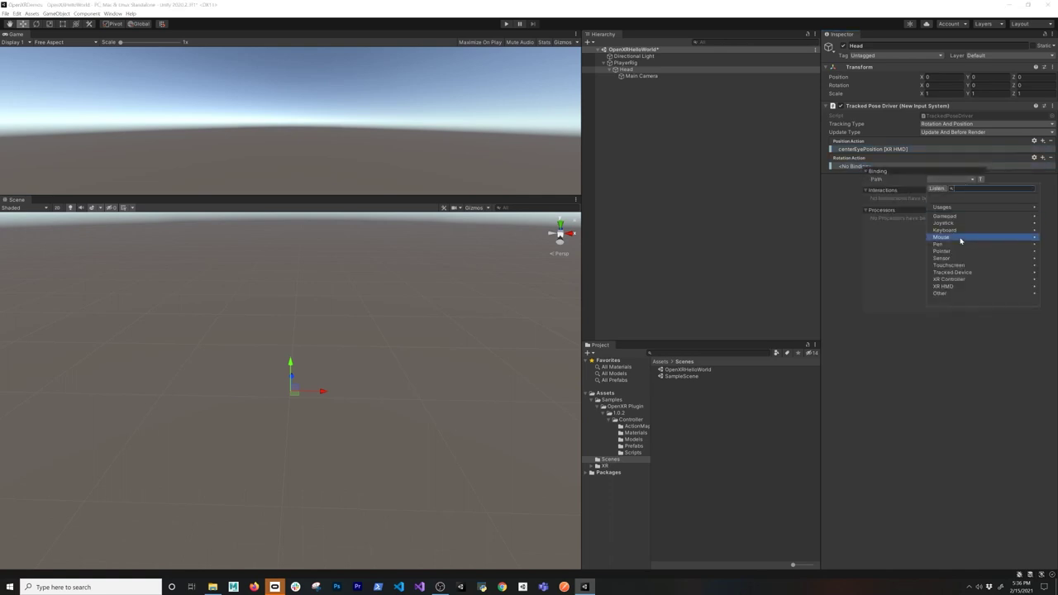
left_click(948, 286)
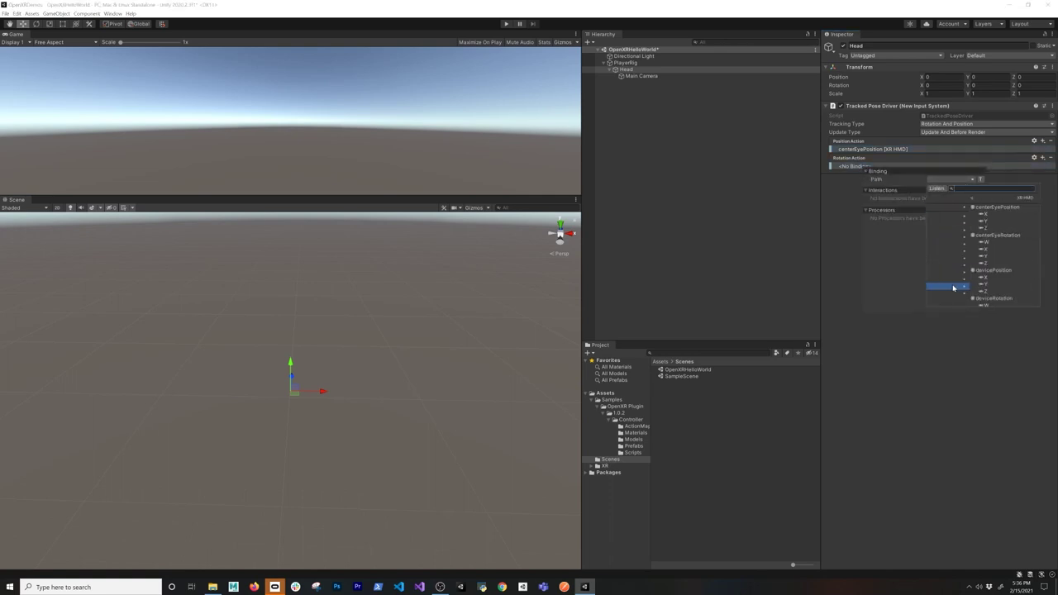
left_click(952, 236)
left_click(1000, 250)
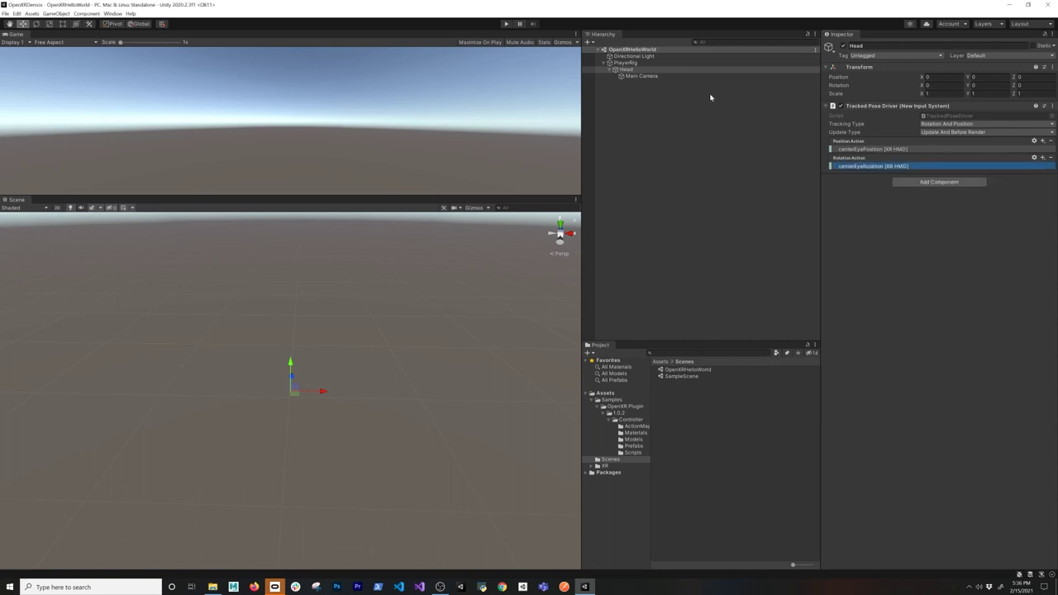
left_click(614, 70)
Step: Create an empty child named LeftHand under PlayerRig
left_click(628, 68)
right_click(630, 64)
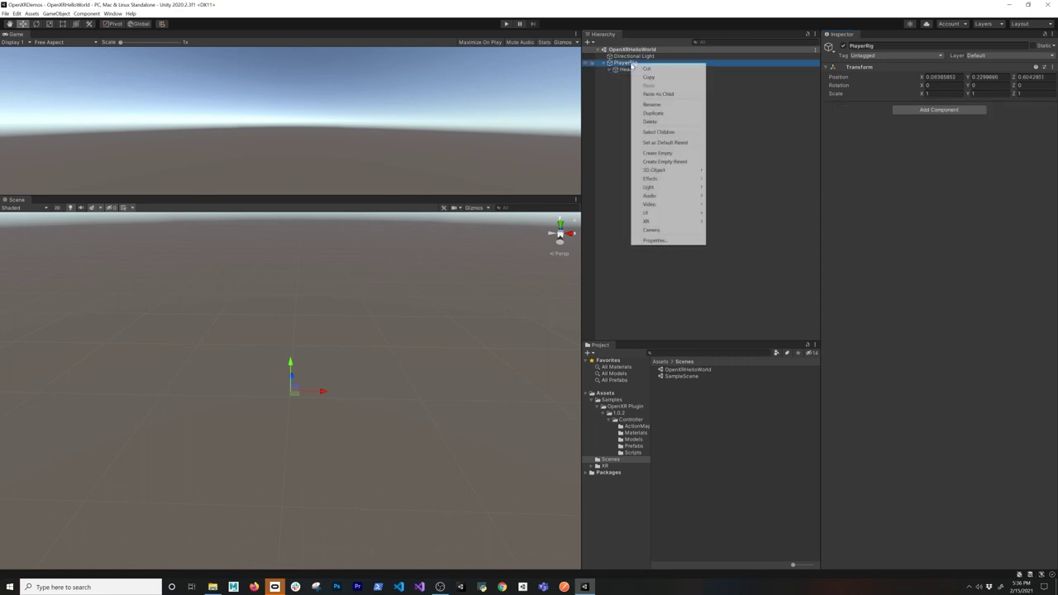
left_click(669, 154)
type("LeftHand")
key("Return")
Step: Duplicate LeftHand and rename the copy RightHand
key("ctrl+d")
key("F2")
key("ctrl+a")
type("RightHand")
key("Return")
Step: Add a cube as a child of LeftHand and name it Mesh
right_click(680, 133)
mouse_move(706, 232)
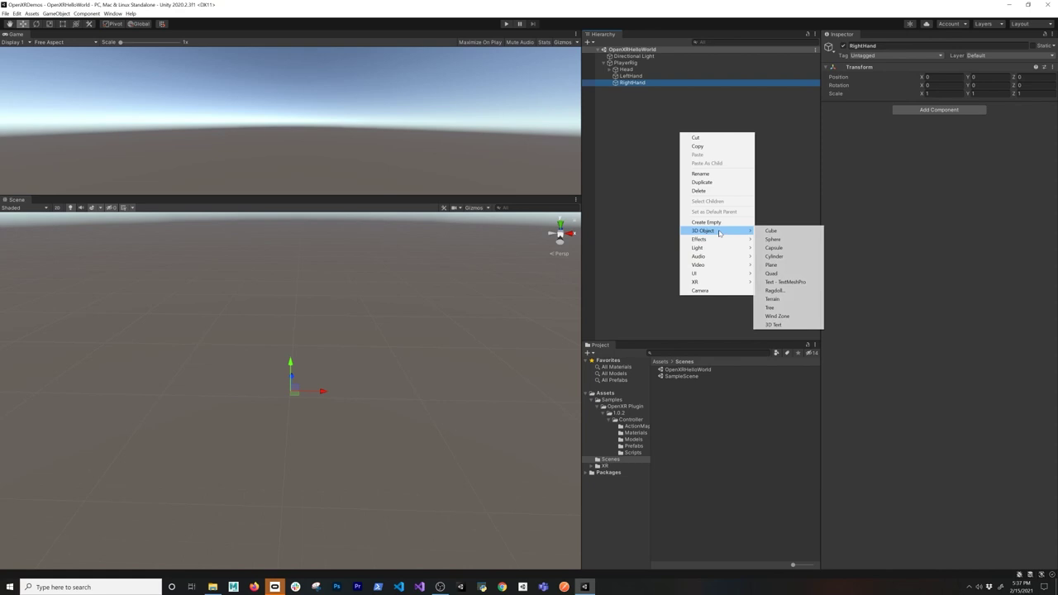
left_click(764, 232)
left_click(631, 101)
mouse_move(621, 89)
left_mouse_down()
mouse_move(645, 78)
mouse_move(636, 82)
left_mouse_up()
left_click(634, 83)
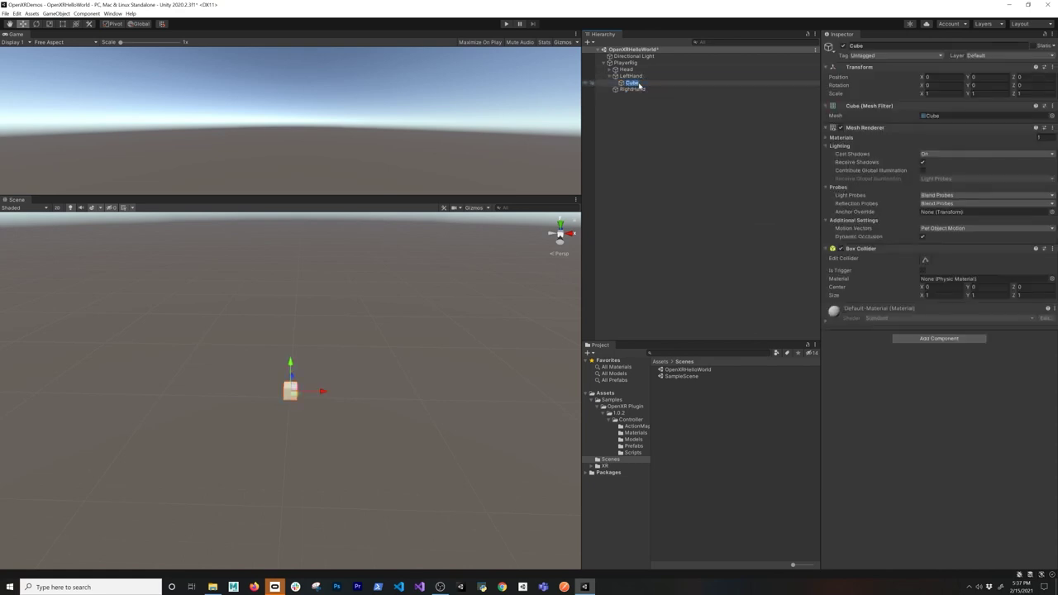
type("Mish")
key("Return")
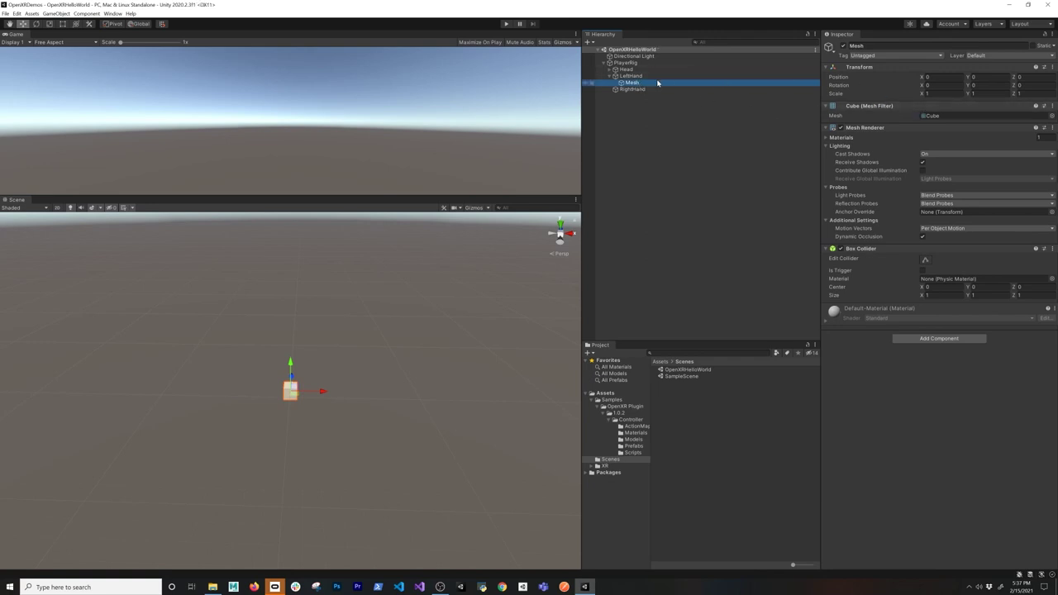
Step: Copy the Mesh cube under RightHand, save, and frame the cube in view
left_click(632, 88)
key("ctrl+shift+v")
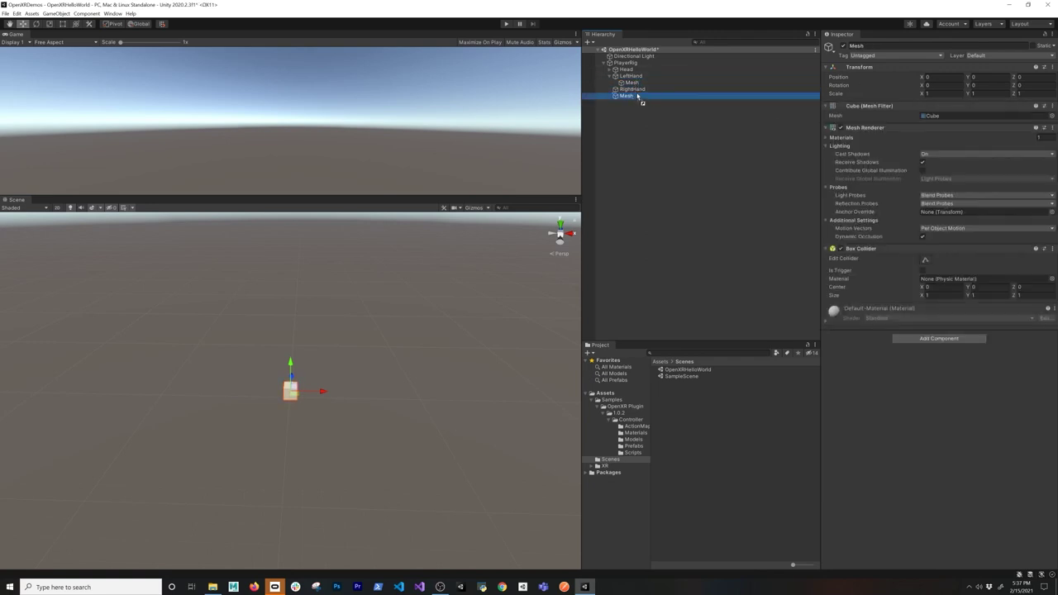
key("ctrl+s")
left_click(633, 83)
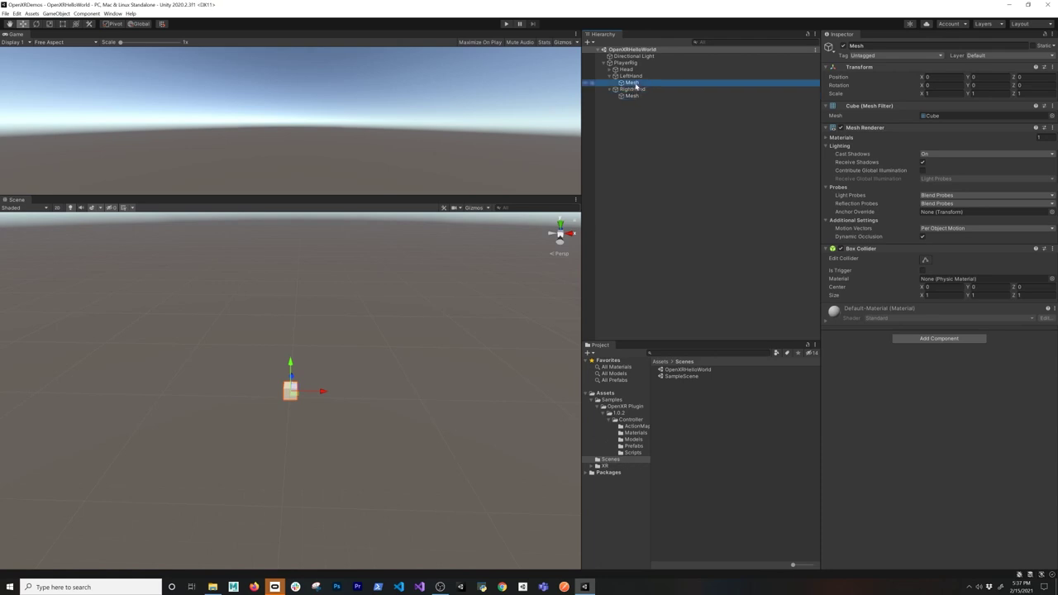
double_click(635, 87)
left_click_drag(462, 297, 316, 348, "alt")
scroll(391, 338, "down", 3)
Step: Scale the LeftHand Mesh cube to 0.25 on X and Z
key("e")
key("r")
key("e")
key("r")
left_click(942, 93)
key("Tab")
key("Tab")
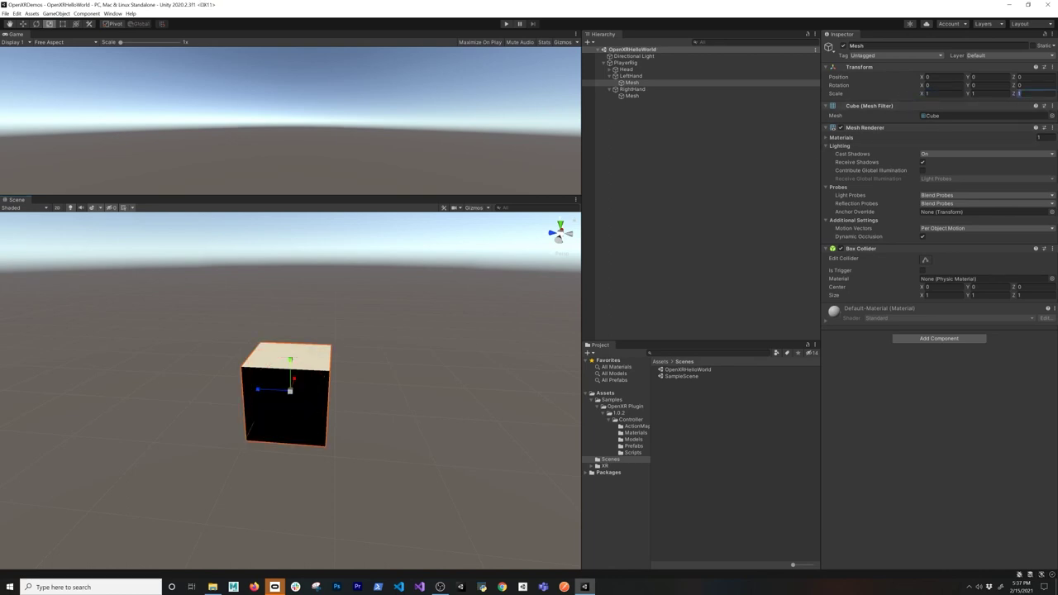
type("0.1")
type("0.25")
left_click(942, 94)
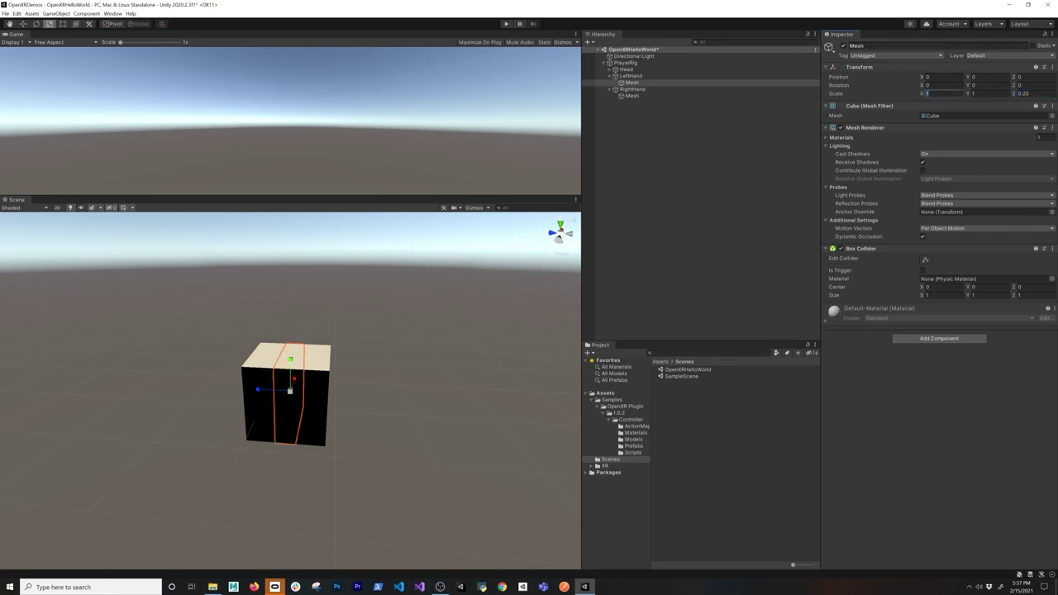
type("0.25")
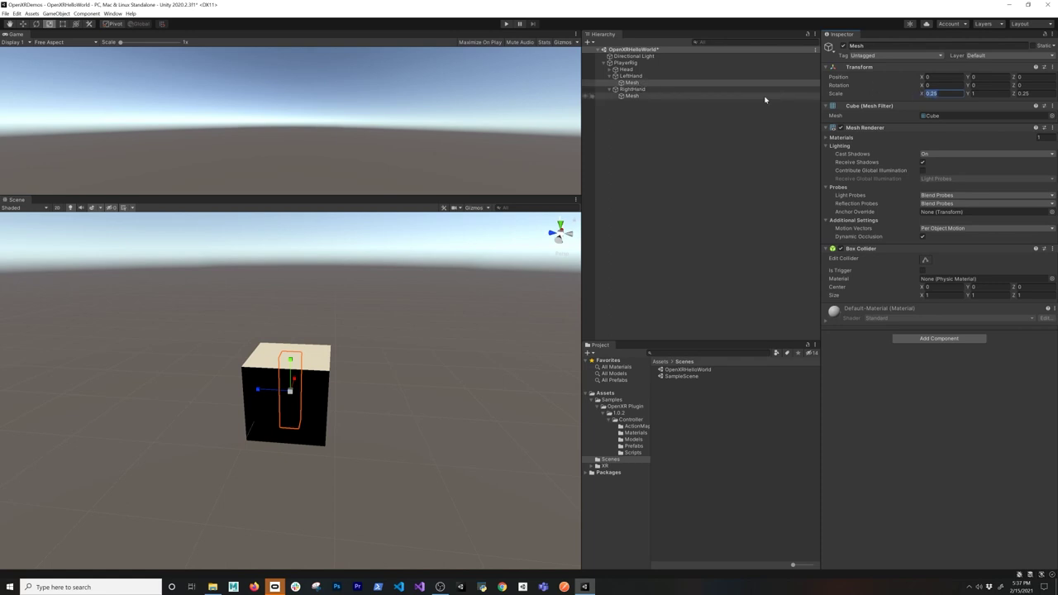
Step: Scale the RightHand Mesh cube to 0.25 on X and Z
left_click(665, 96)
type("0.25")
key("Tab")
key("Tab")
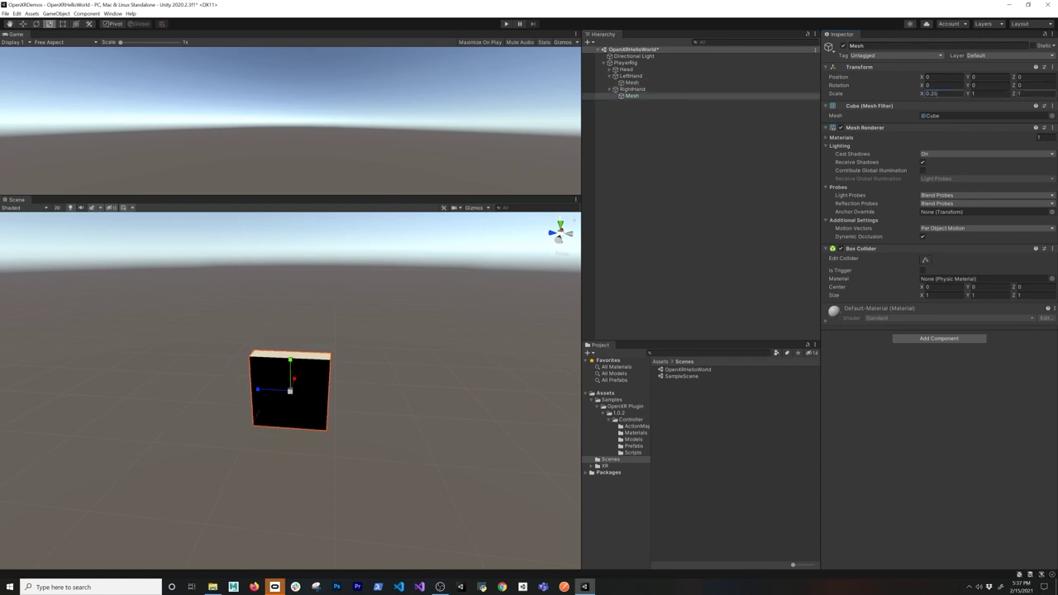
type("0.25")
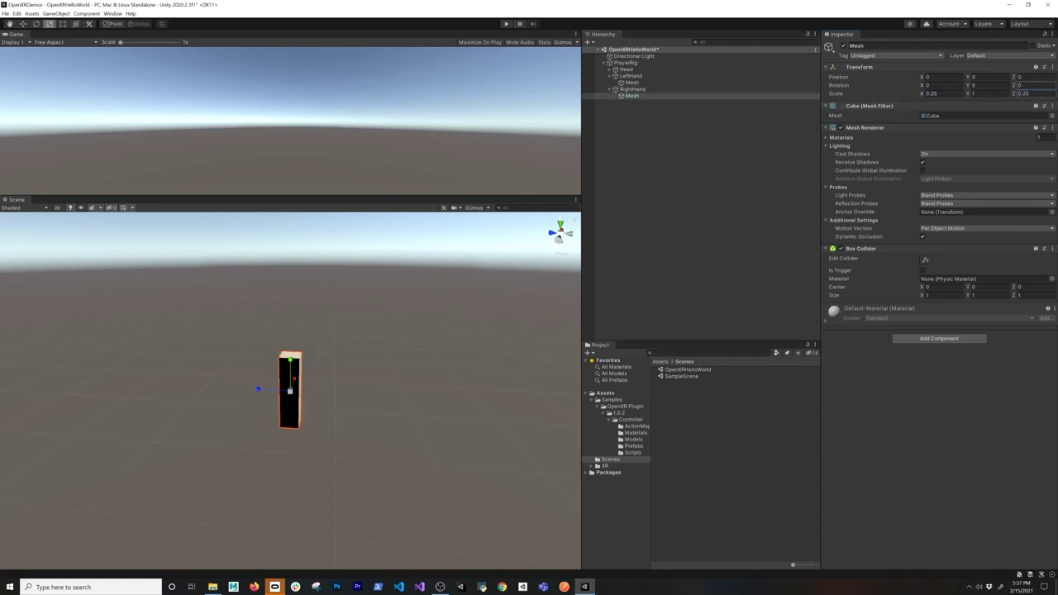
type("er")
left_click_drag(290, 361, 290, 393)
key("ctrl+z")
Step: Rotate both hand Mesh cubes to 90 degrees on X
key("e")
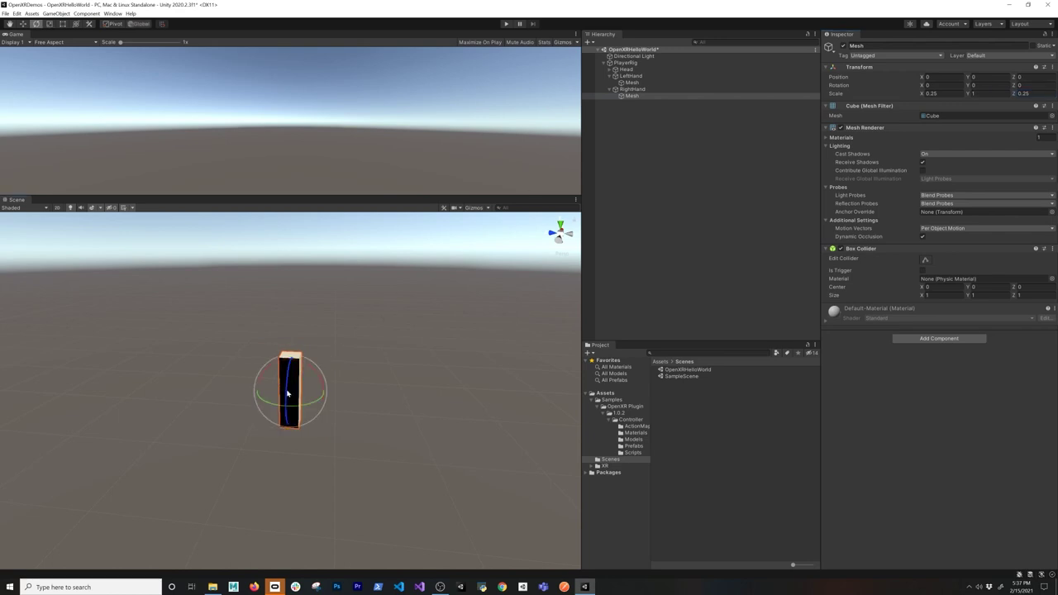
left_click_drag(287, 393, 290, 417)
double_click(932, 85)
type("90")
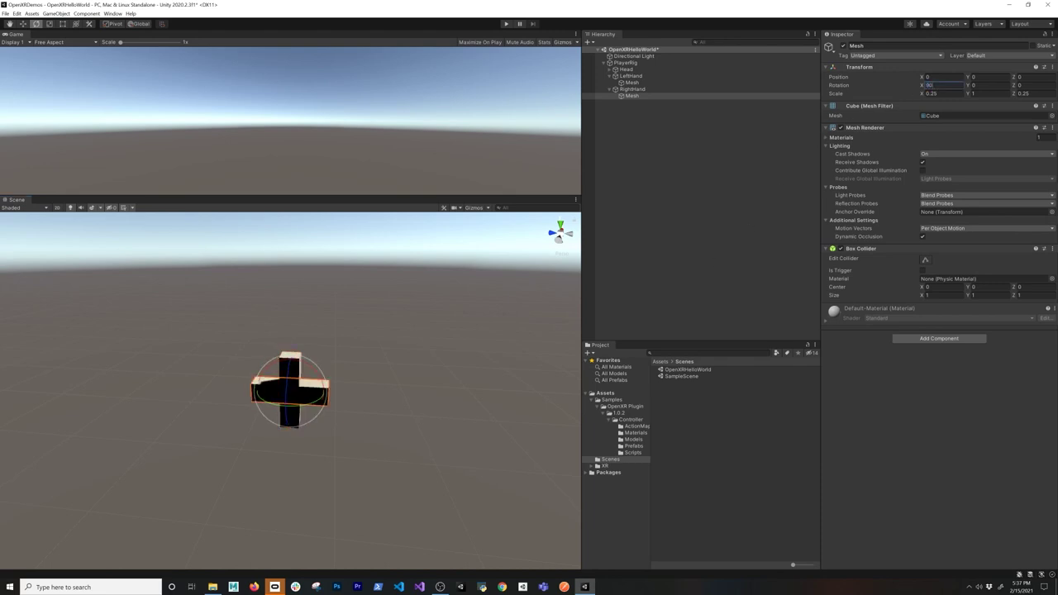
left_click(691, 82)
type("90")
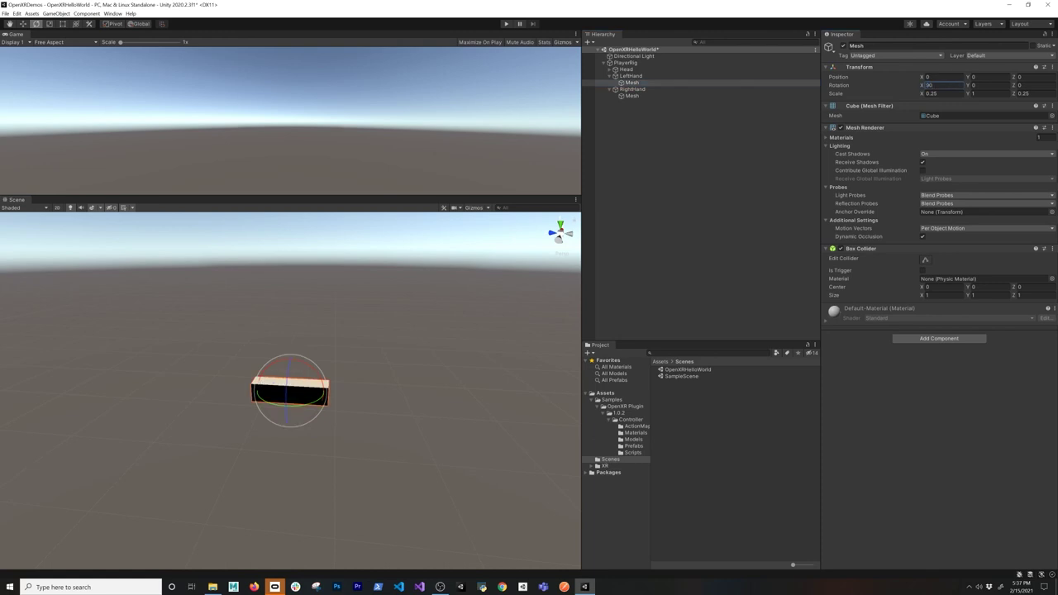
Step: Generate the scene lighting from the Lighting window
left_click(113, 13)
mouse_move(137, 121)
left_click(222, 122)
left_click(762, 383)
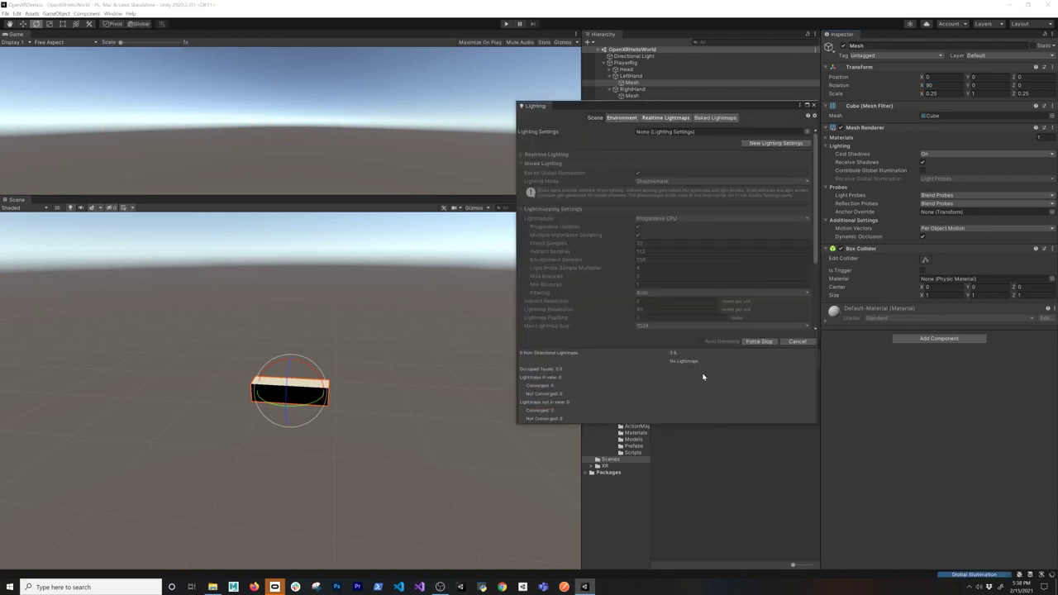
left_click(813, 106)
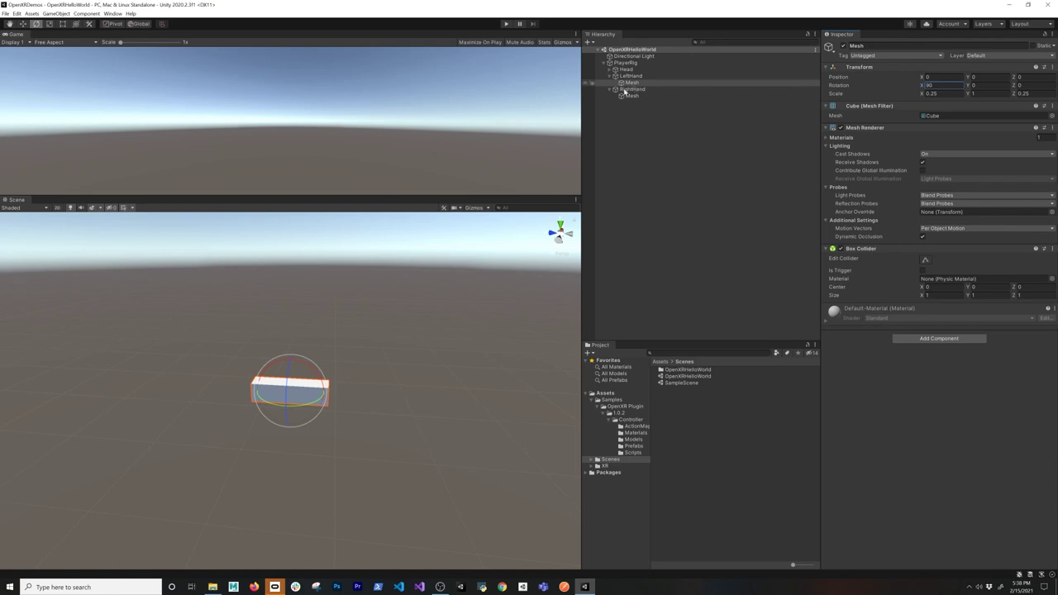
Step: Switch to a side view and set the LeftHand Mesh Z position to 0.5
left_click(564, 236)
left_click(552, 234)
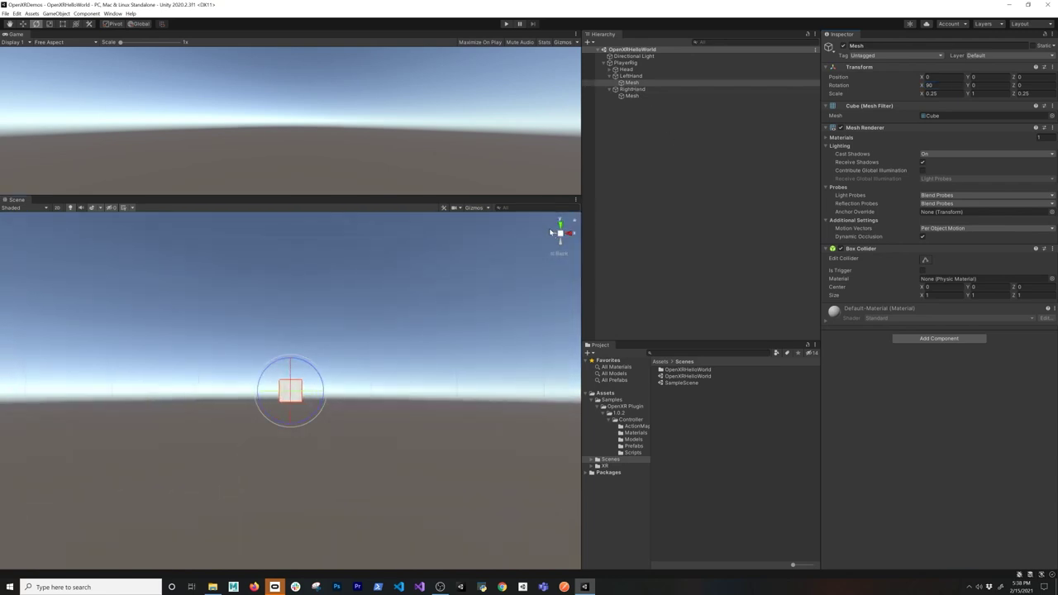
left_click(550, 236)
left_click(632, 82)
key("w")
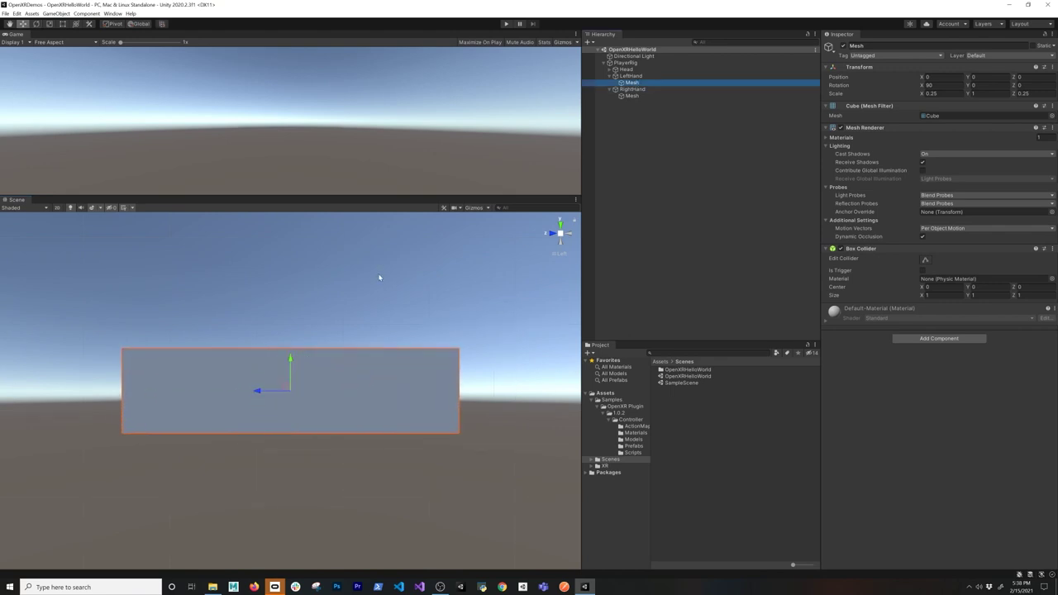
left_click(629, 76)
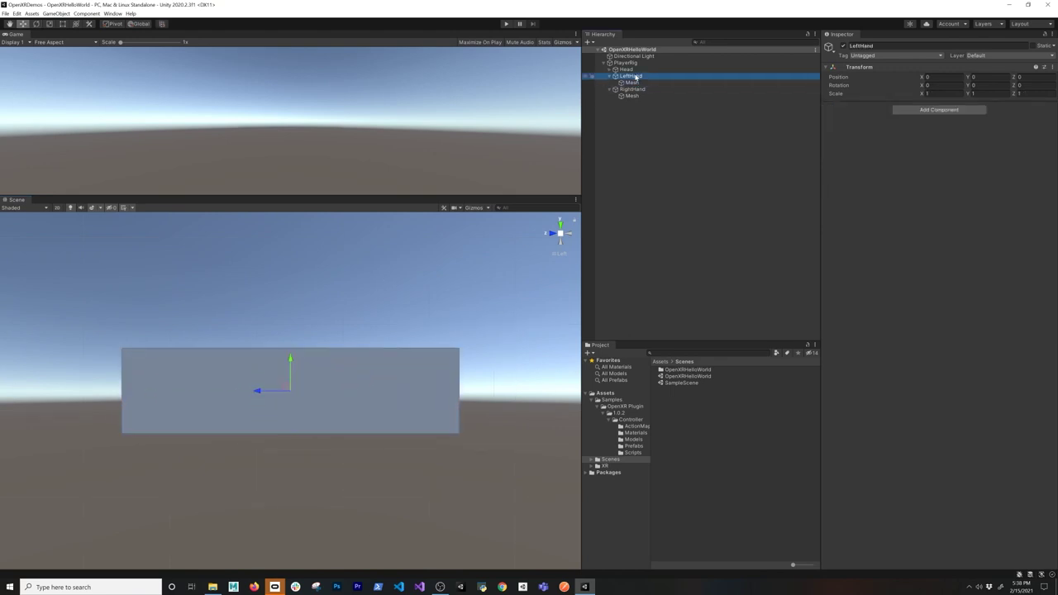
left_click(632, 83)
left_click_drag(260, 393, 182, 398)
key("ctrl+z")
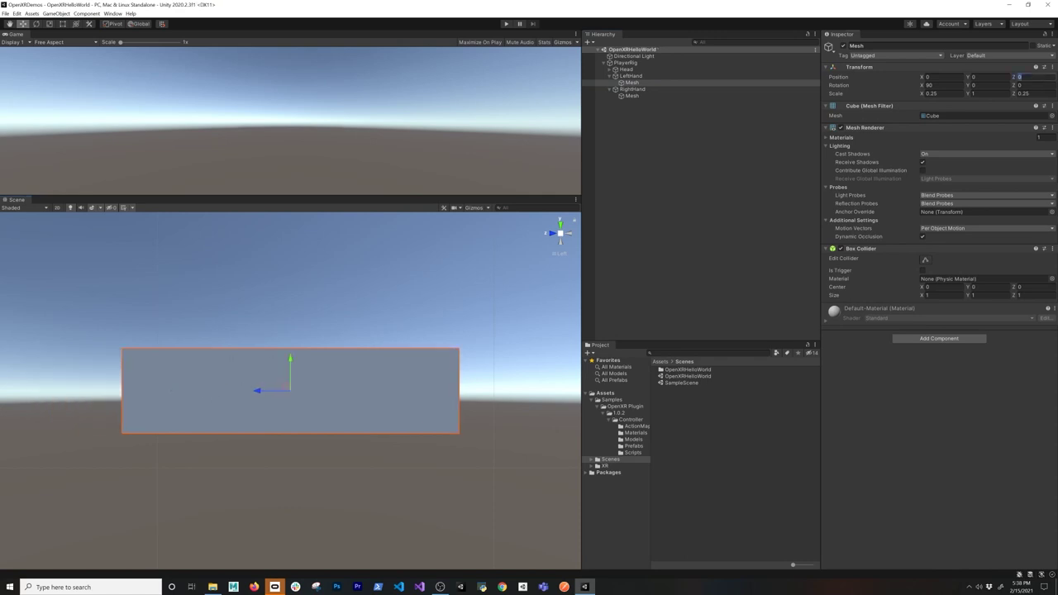
type(".5")
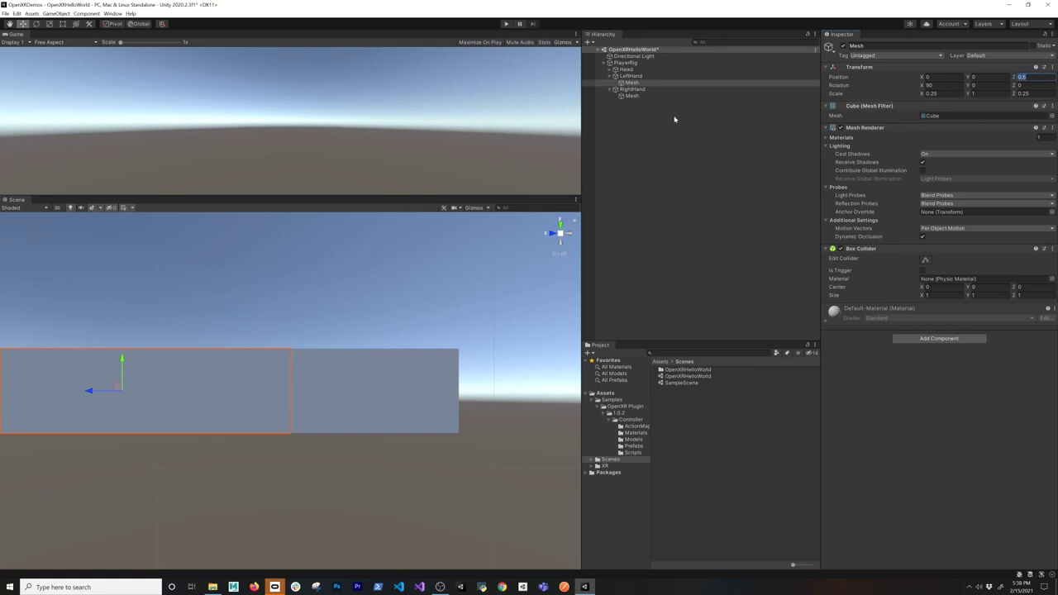
Step: Set the RightHand Mesh Z position to 0.5
left_click(631, 96)
left_click(1024, 76)
type(".5")
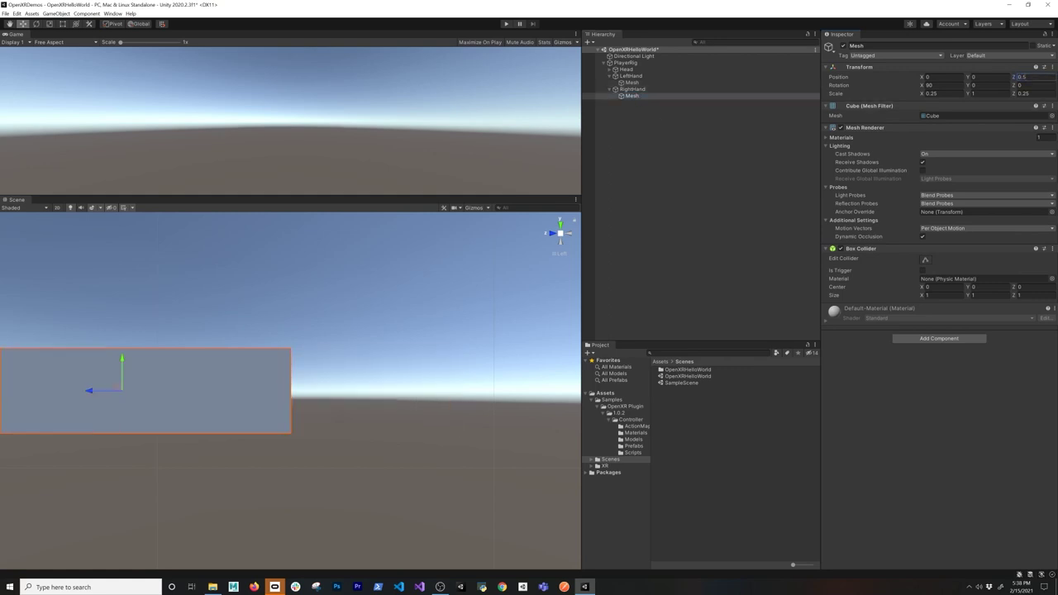
left_click(633, 90)
left_click(631, 76)
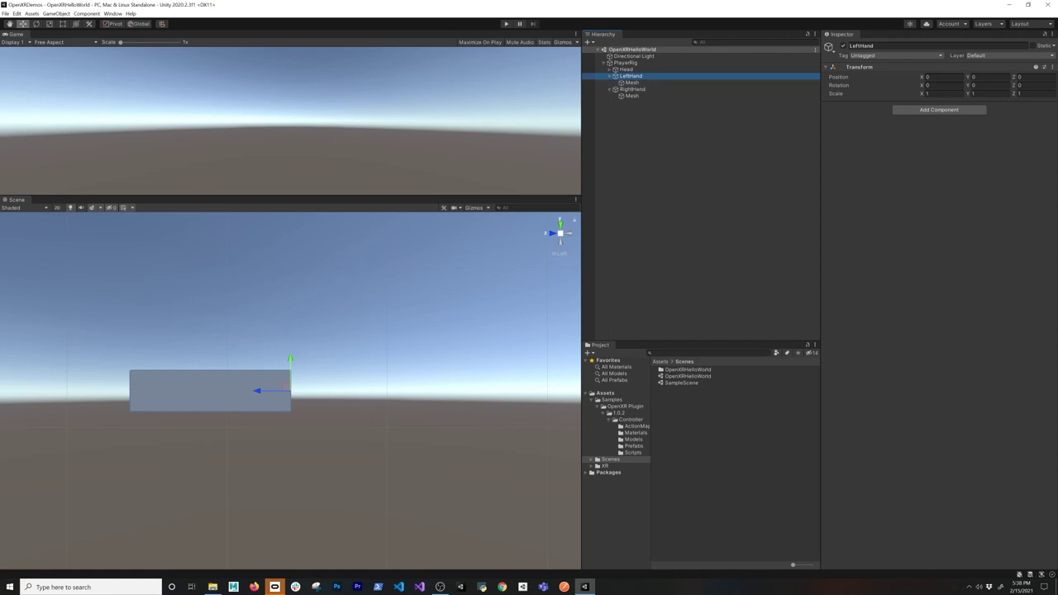
left_click(943, 109)
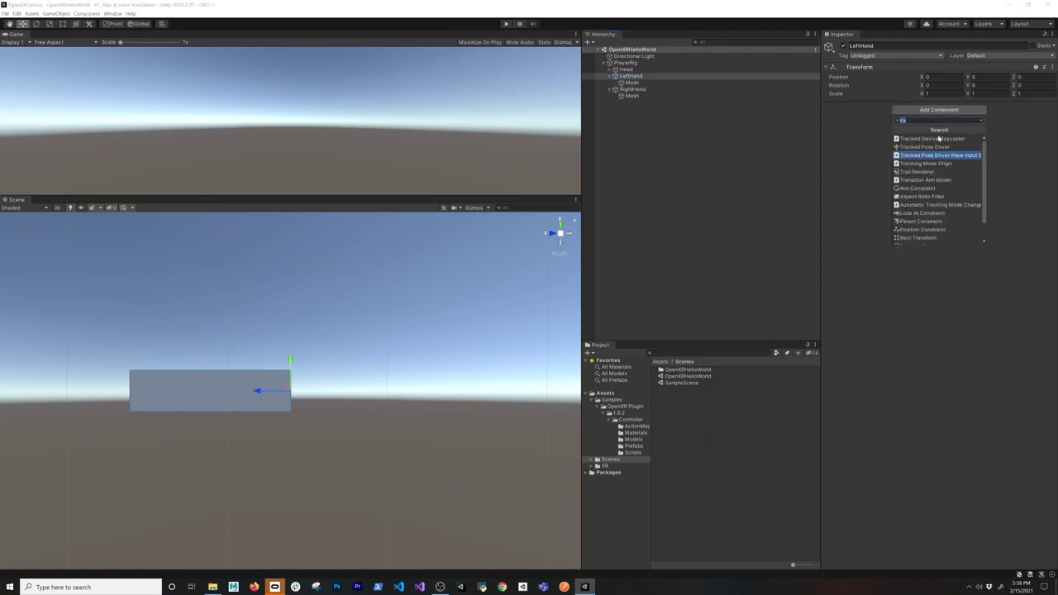
Step: Add a Tracked Pose Driver to LeftHand and bind position to the generic XR Controller devicePosition
left_click(937, 156)
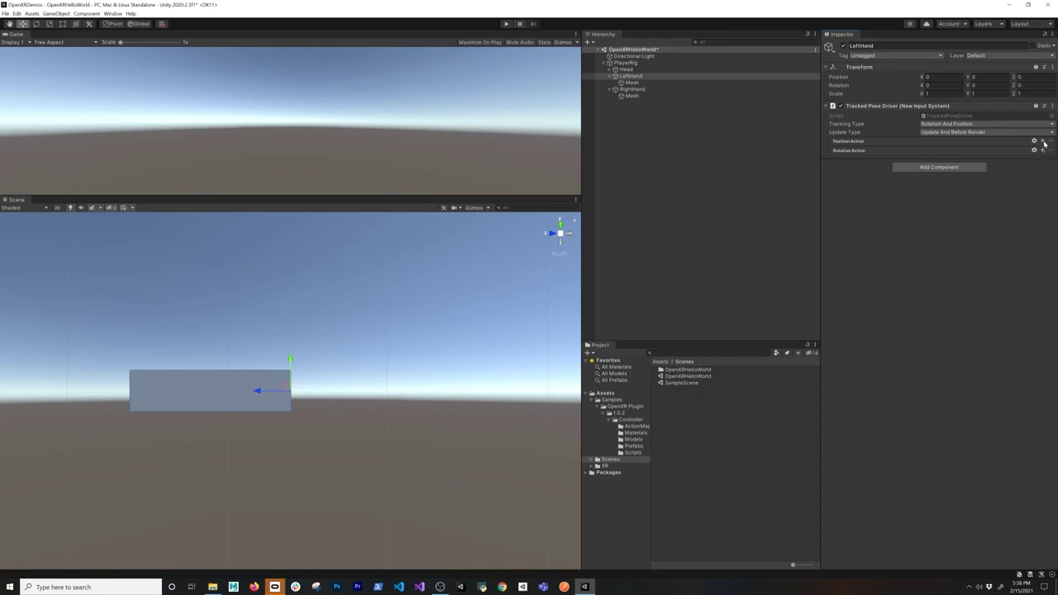
left_click(1044, 143)
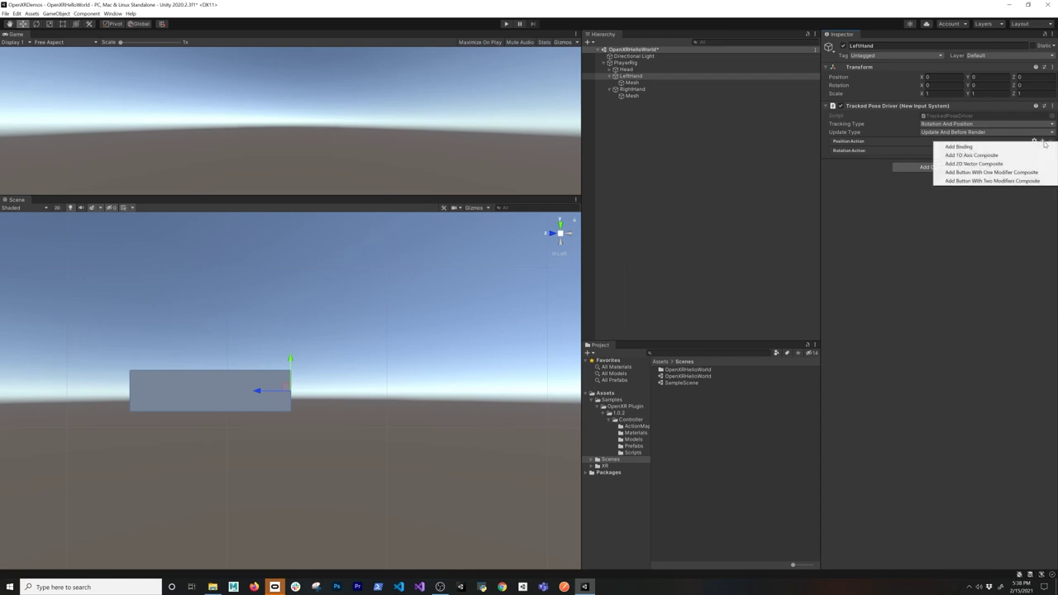
left_click(954, 146)
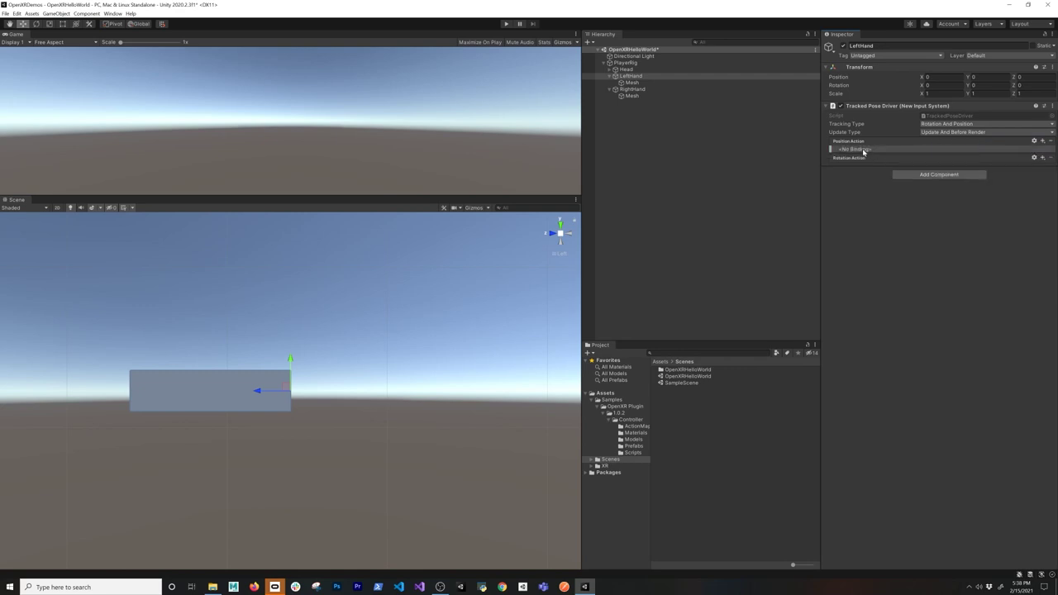
left_click(859, 149)
left_click(955, 165)
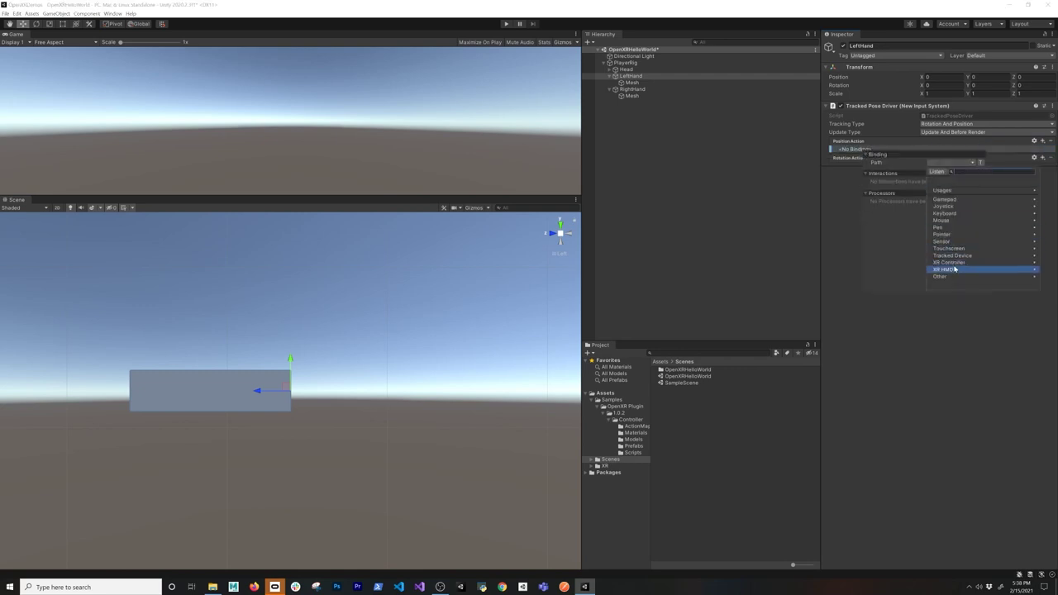
left_click(948, 263)
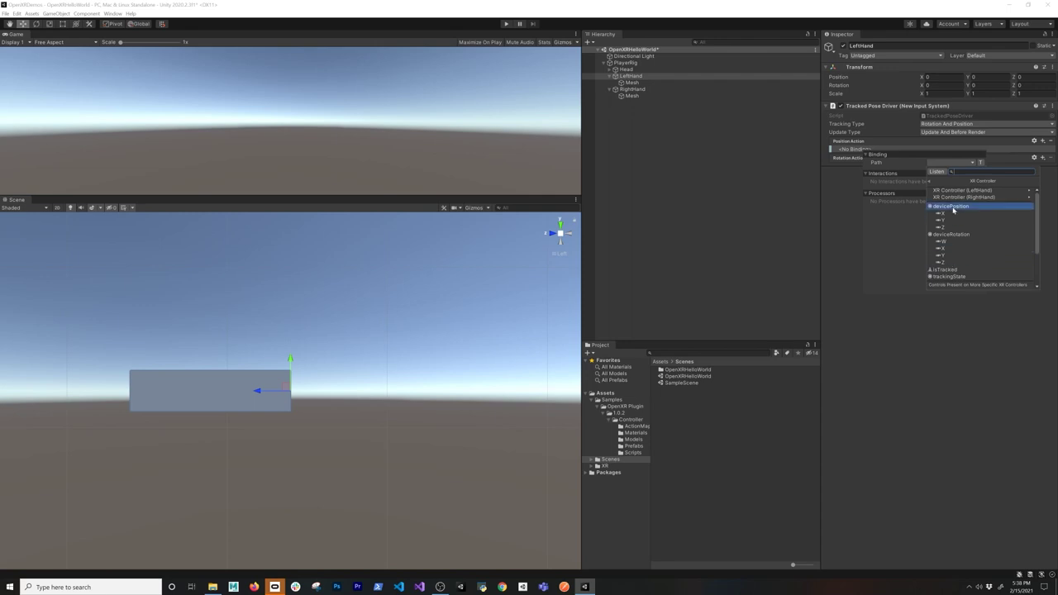
left_click(949, 210)
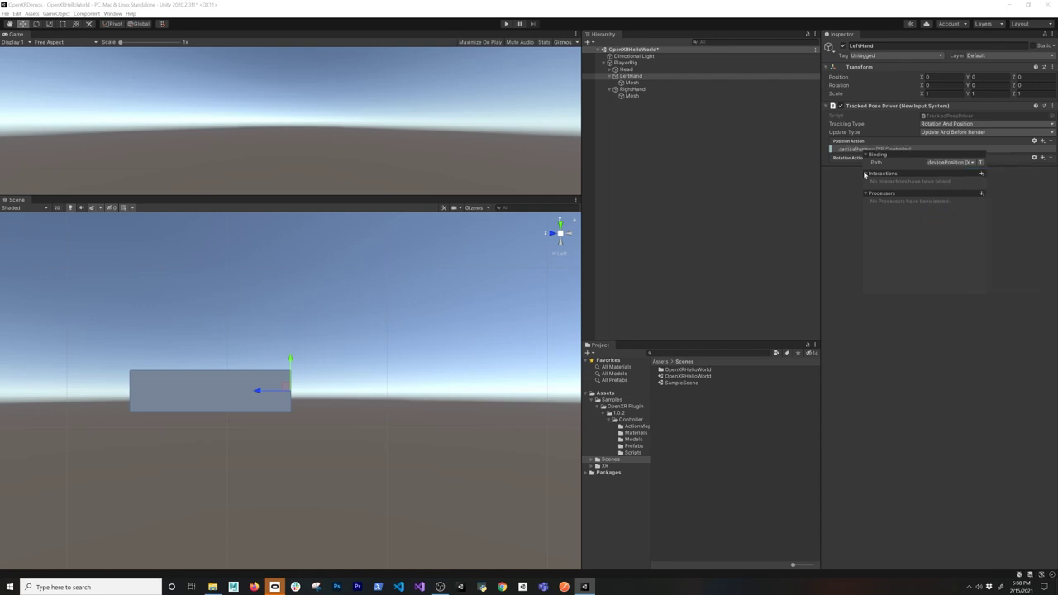
left_click(842, 162)
Step: Start a rotation binding under XR Controller, then cancel the control picker without choosing
left_click(1042, 157)
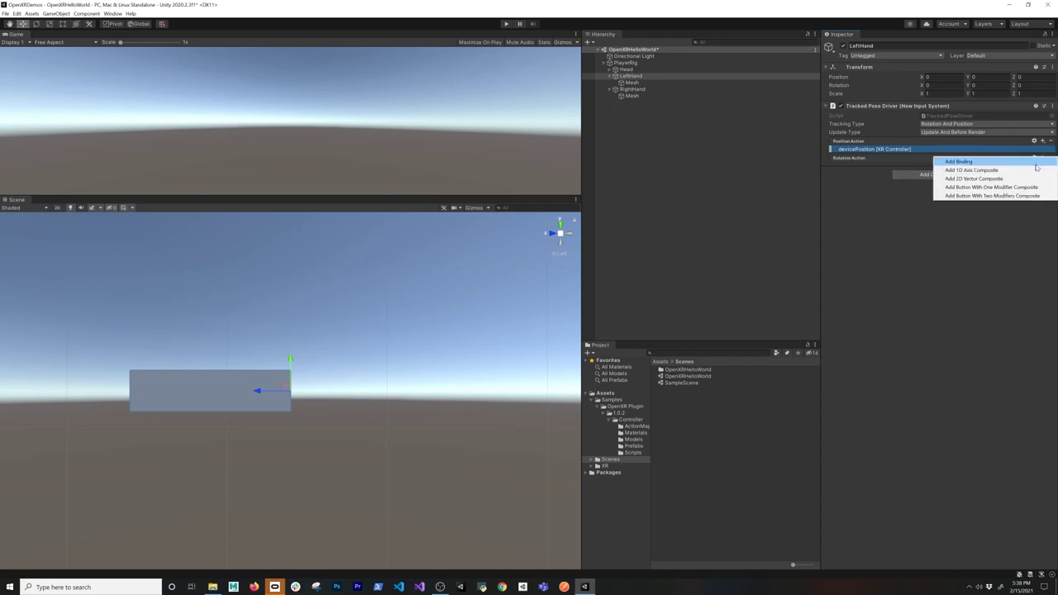
left_click(950, 160)
left_click(857, 167)
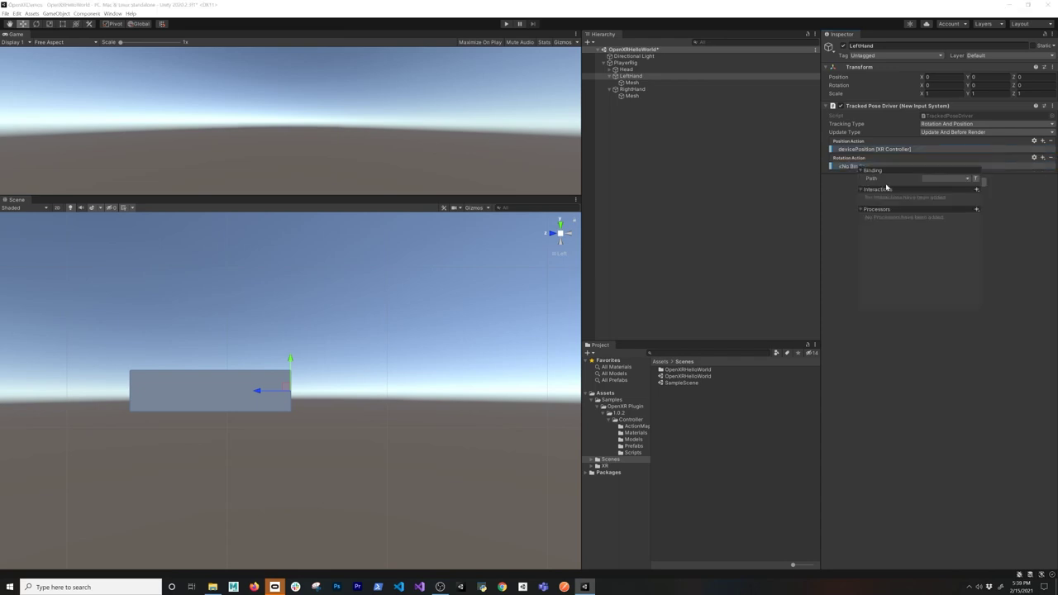
left_click(940, 179)
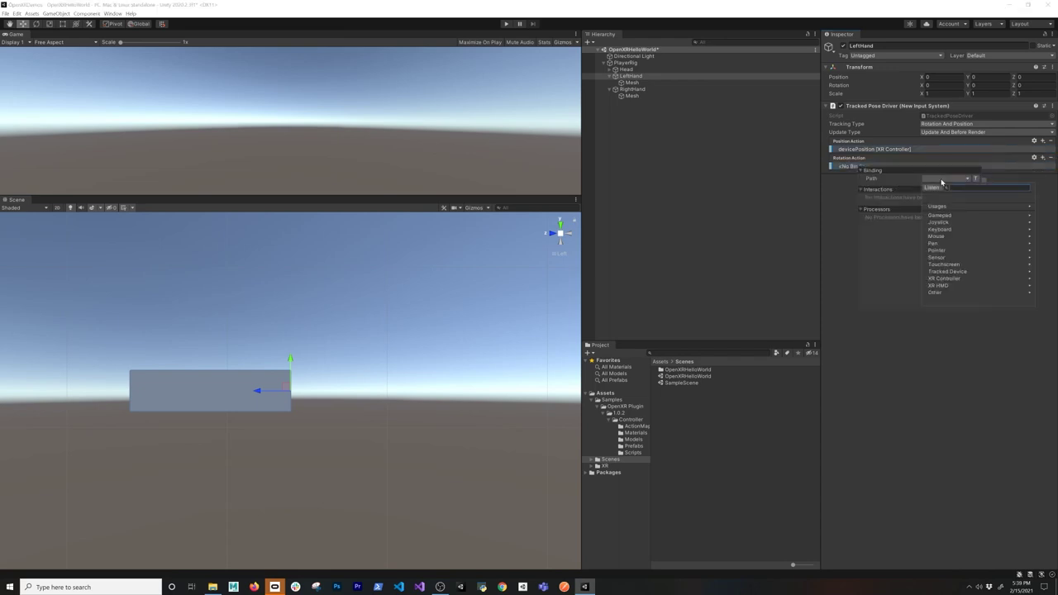
left_click(943, 280)
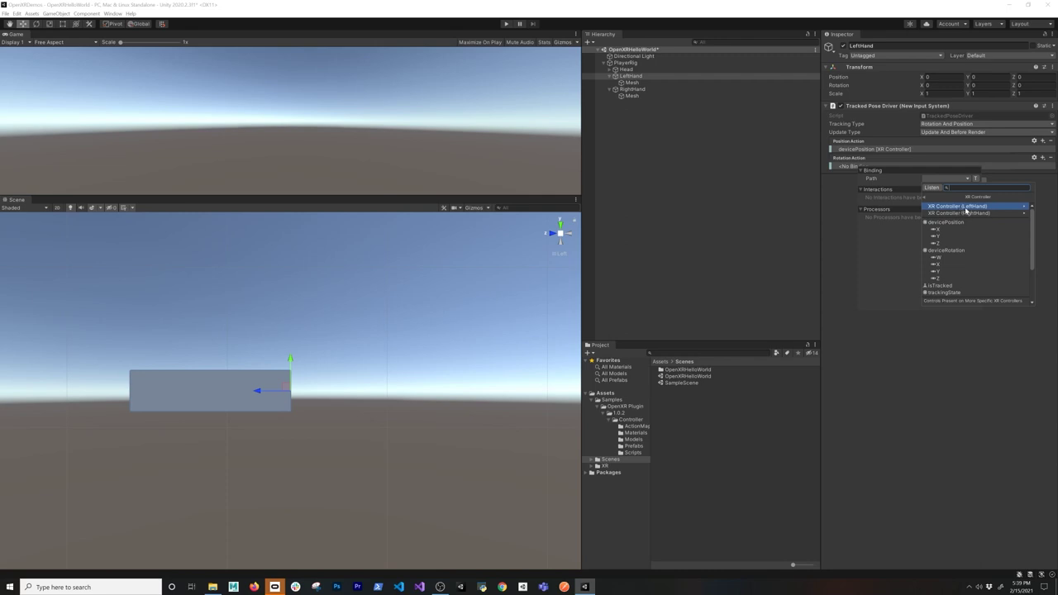
left_click(843, 232)
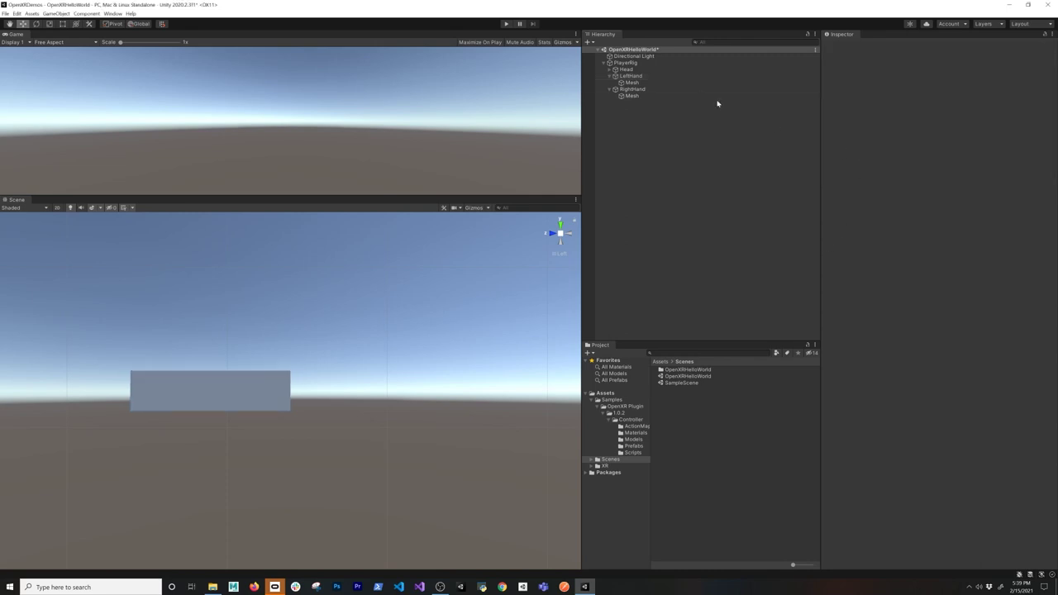
Step: Remove the generic devicePosition binding from LeftHand's position action
left_click(670, 76)
left_click(882, 152)
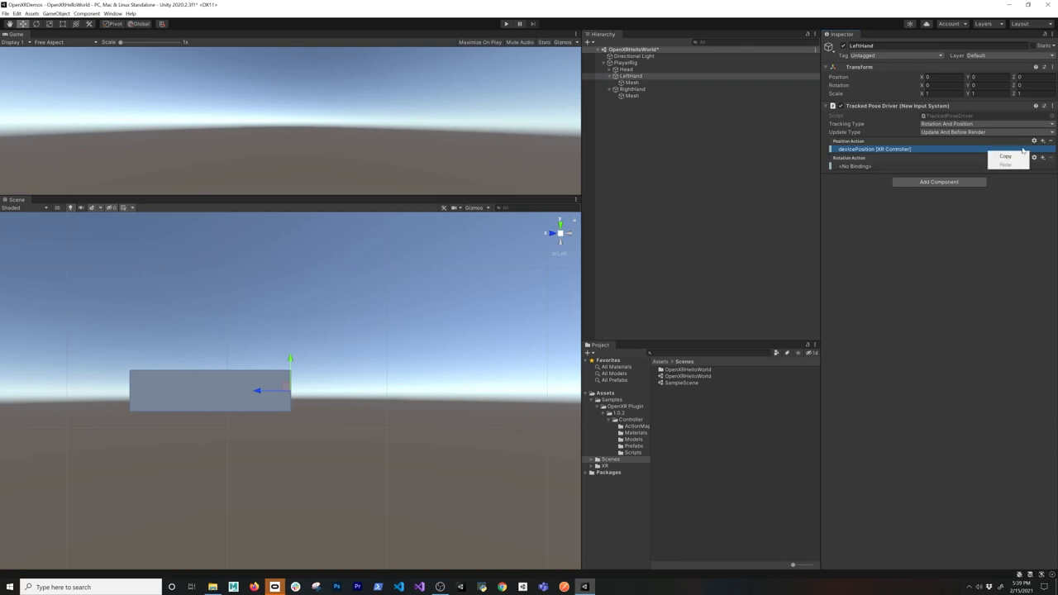
right_click(1050, 142)
left_click(966, 157)
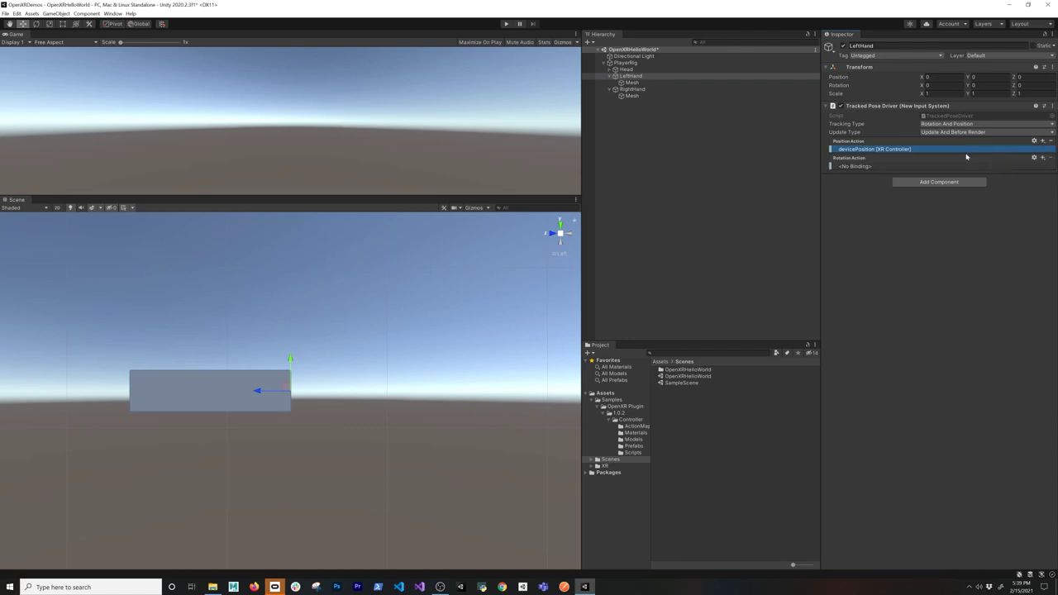
left_click(1050, 141)
Step: Bind LeftHand's position to XR Controller (LeftHand) devicePosition
left_click(1042, 142)
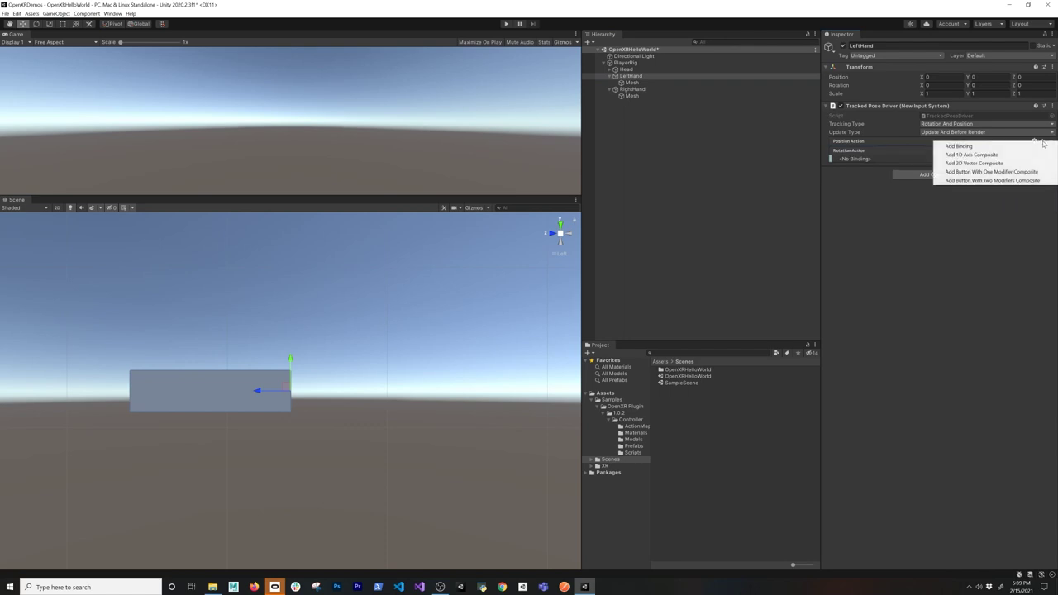
left_click(958, 146)
double_click(869, 149)
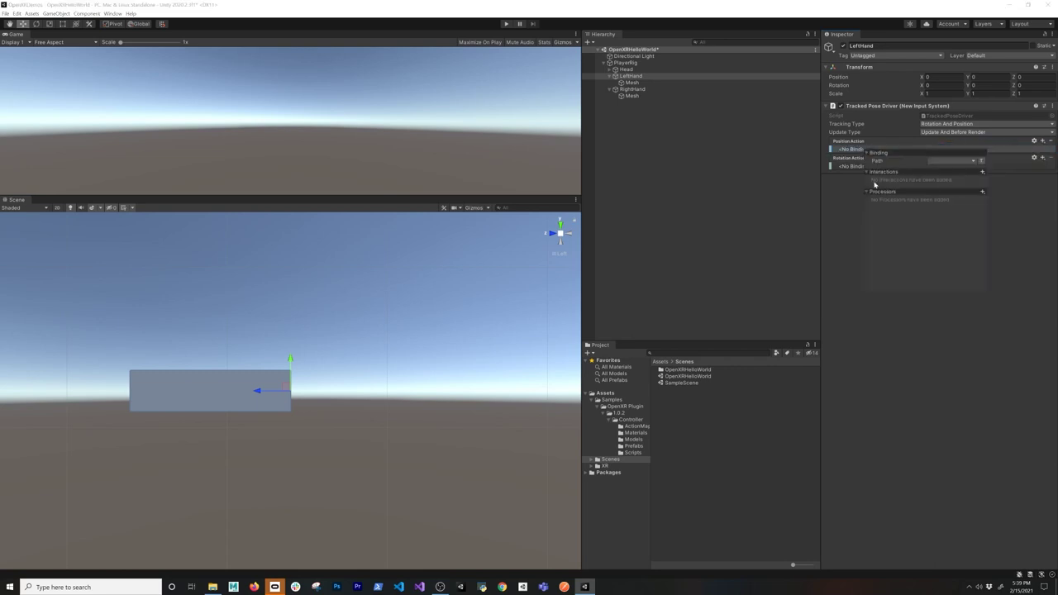
left_click(947, 160)
left_click(950, 260)
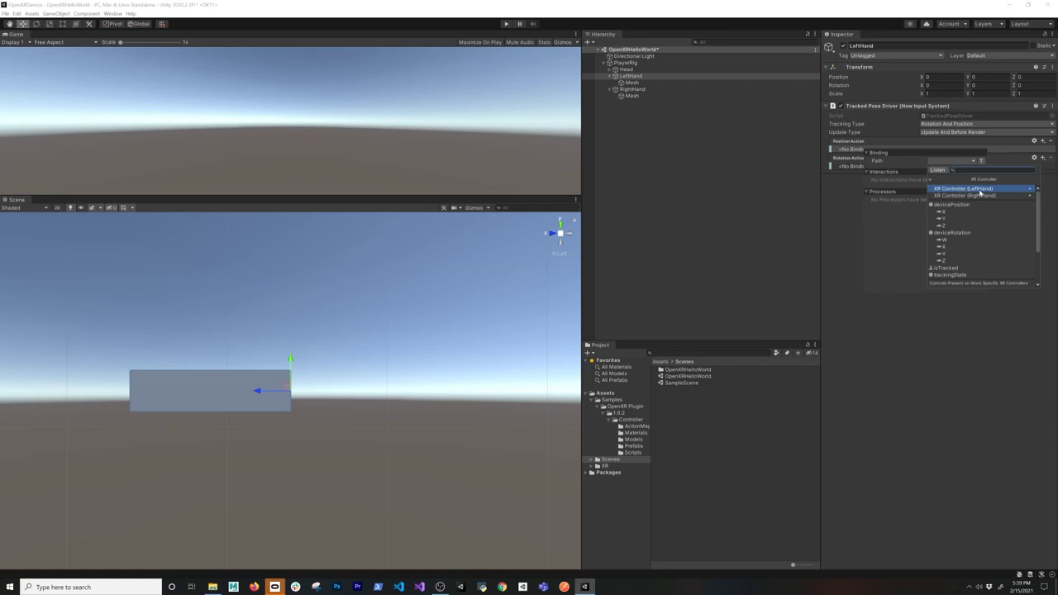
left_click(978, 189)
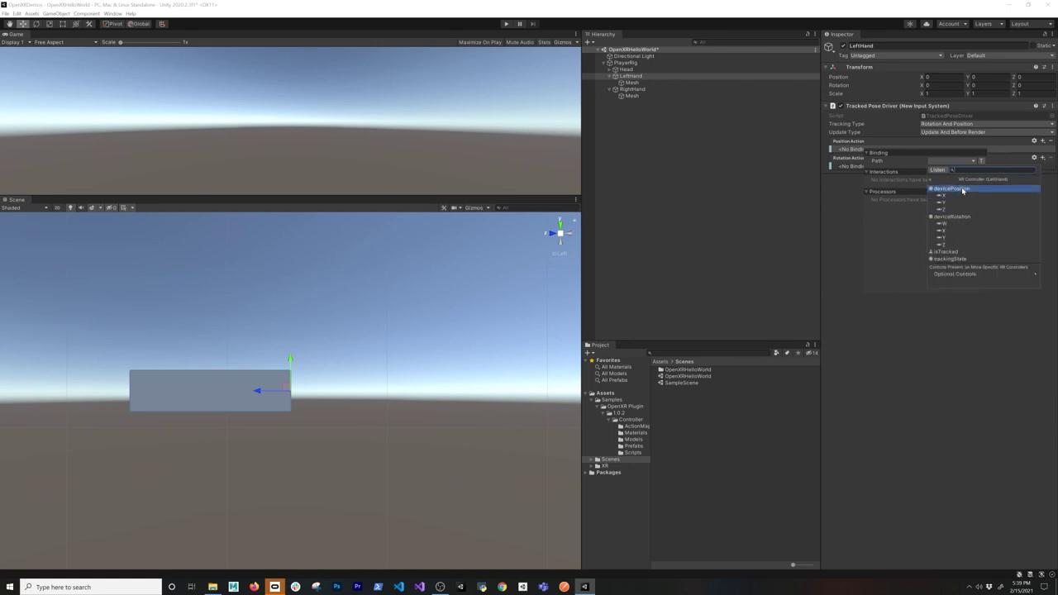
left_click(955, 190)
Step: Bind LeftHand's rotation to XR Controller (LeftHand) deviceRotation
left_click(854, 176)
left_click(854, 166)
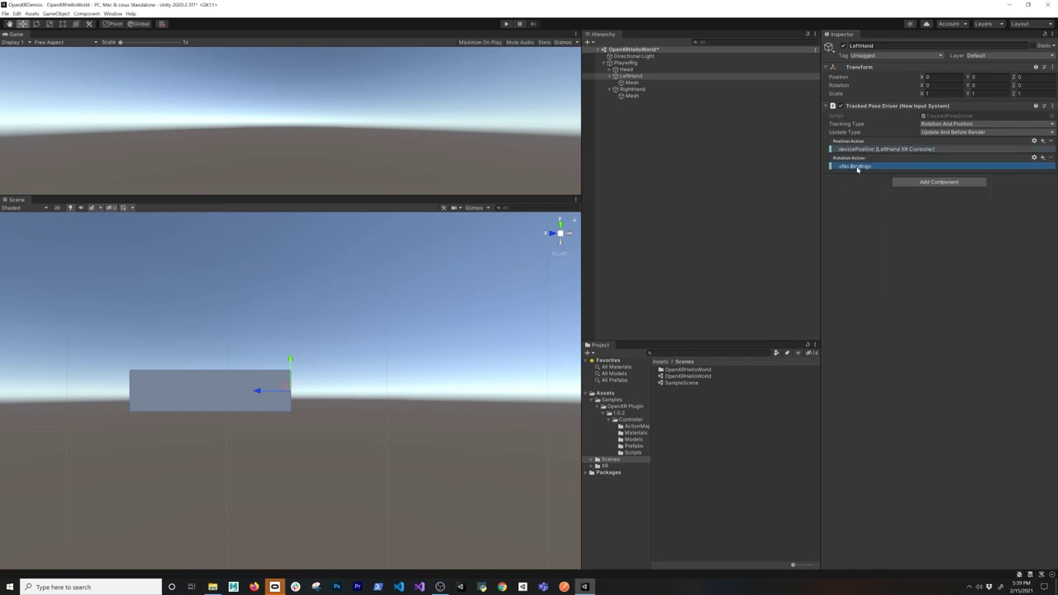
left_click(962, 179)
left_click(946, 276)
left_click(954, 207)
left_click(950, 236)
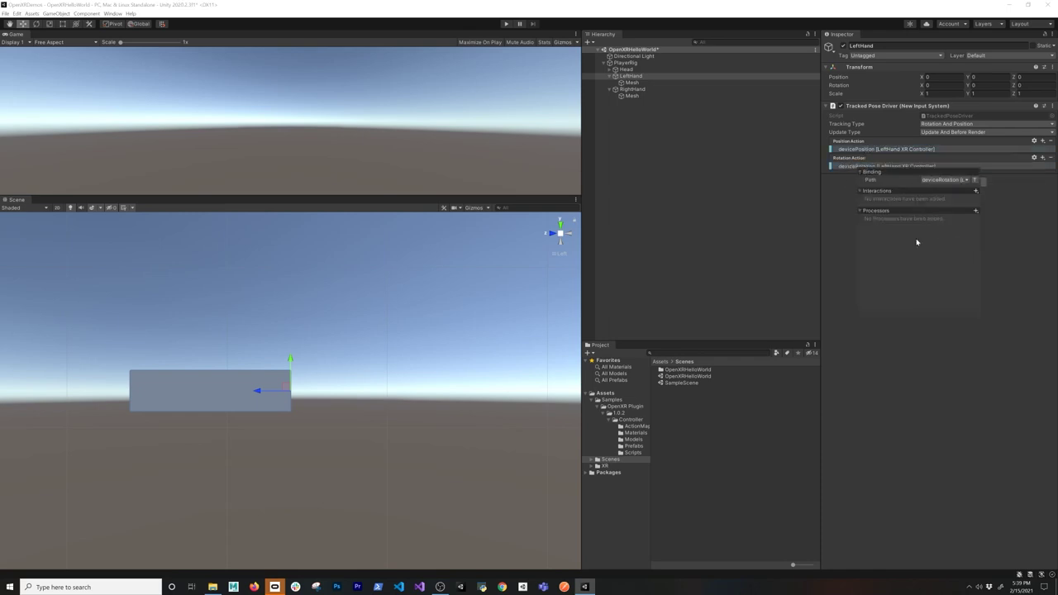
left_click(846, 266)
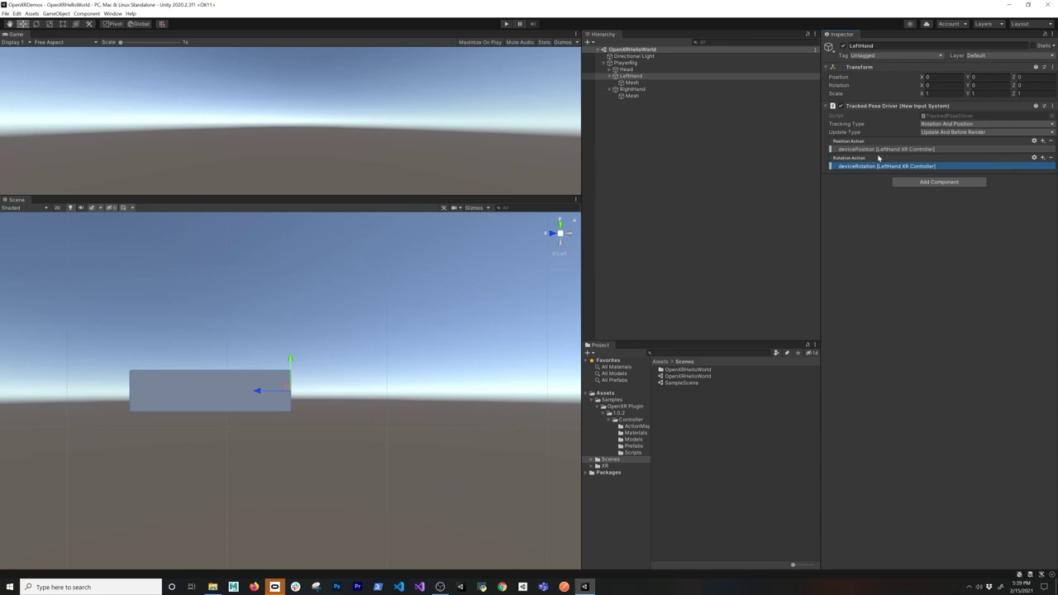
Step: Add a Tracked Pose Driver component to RightHand
left_click(644, 89)
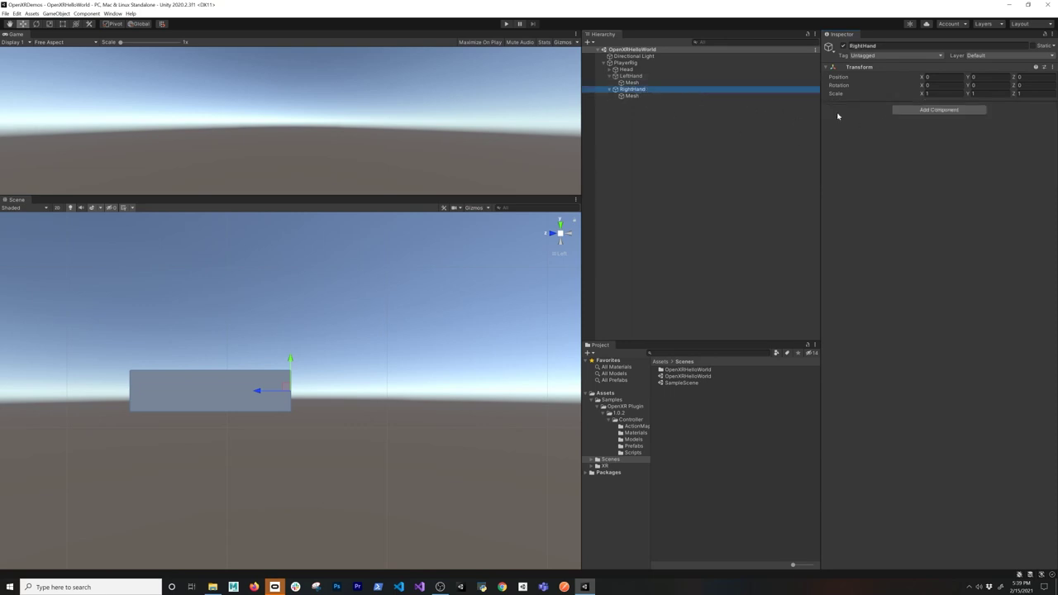
left_click(938, 109)
left_click(913, 154)
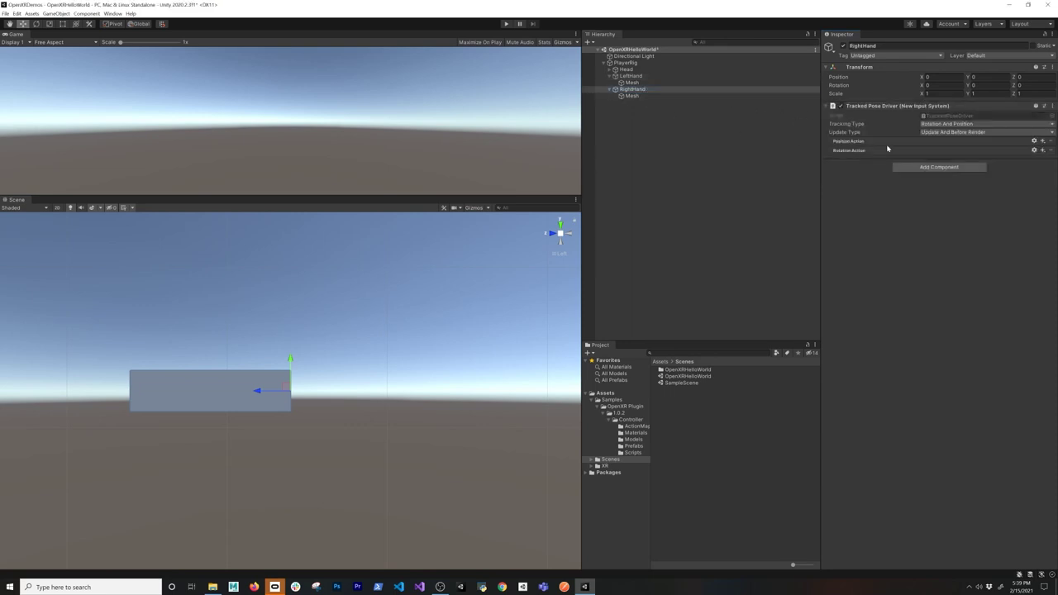
Step: Bind RightHand's position to XR Controller (RightHand) devicePosition
left_click(1041, 142)
left_click(1030, 148)
left_click(857, 151)
left_click(929, 161)
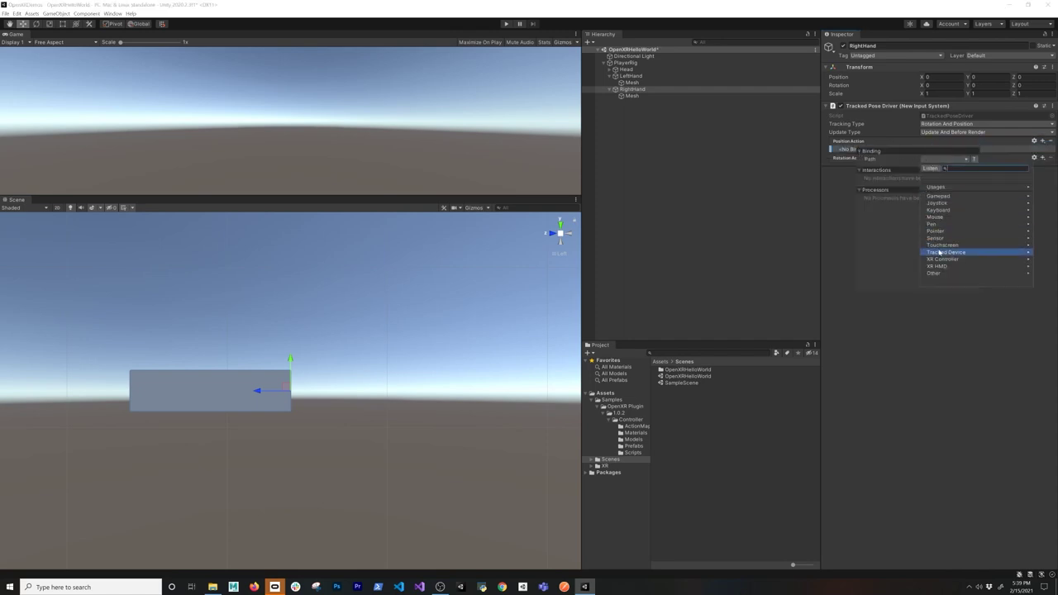
left_click(943, 250)
left_click(950, 194)
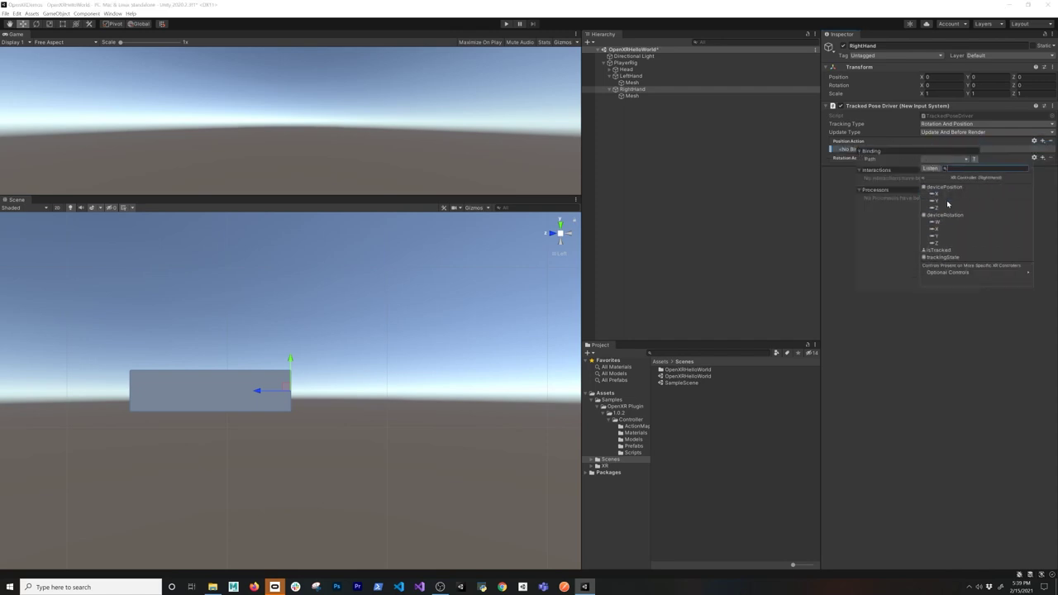
left_click(949, 188)
left_click(847, 198)
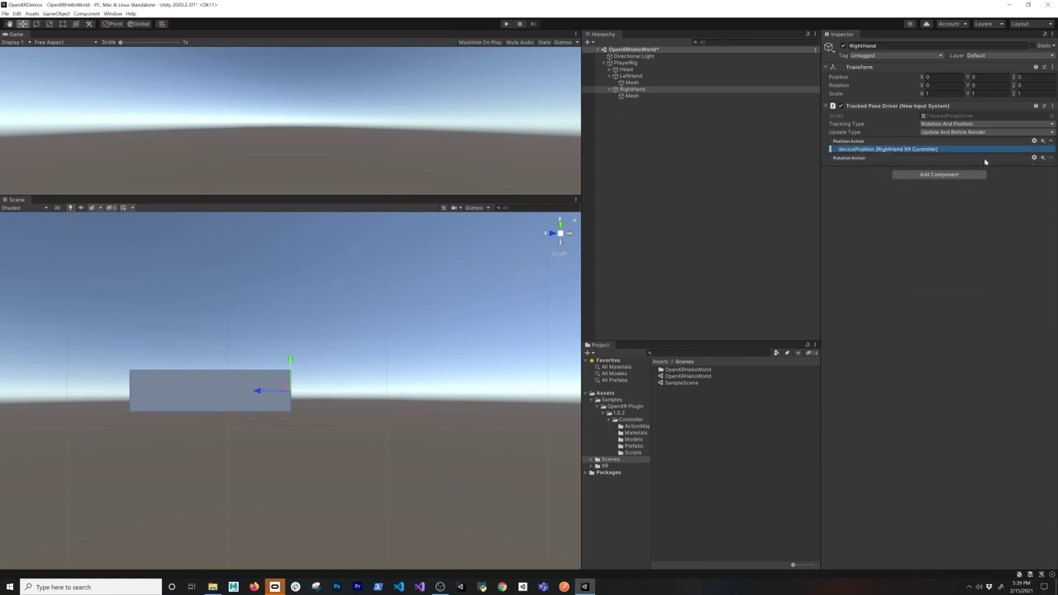
Step: Bind RightHand's rotation to XR Controller (RightHand) deviceRotation
left_click(1042, 157)
left_click(1026, 167)
left_click(852, 166)
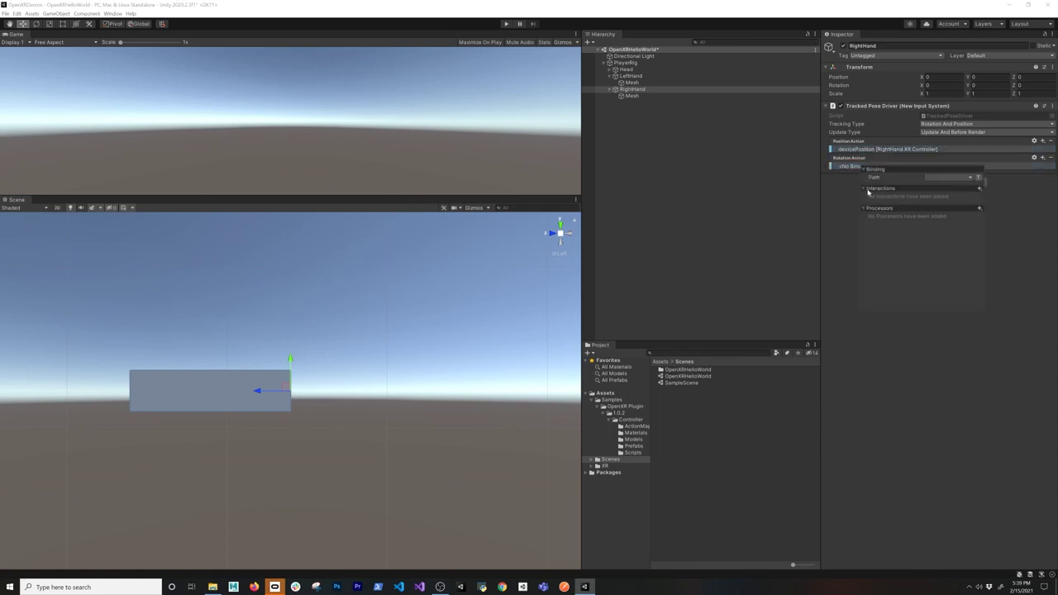
left_click(928, 178)
left_click(951, 274)
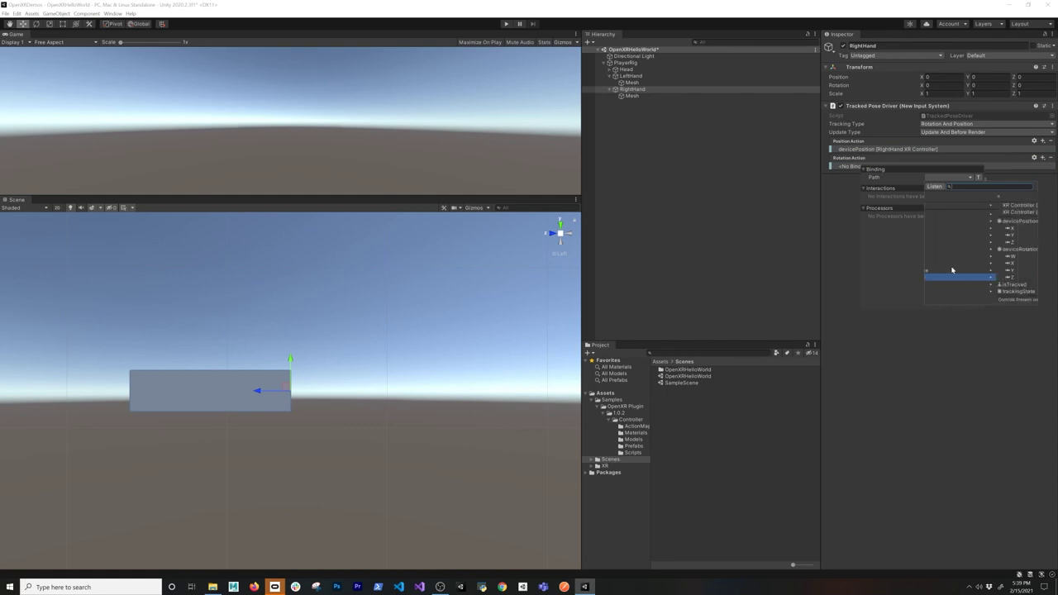
left_click(945, 212)
left_click(946, 233)
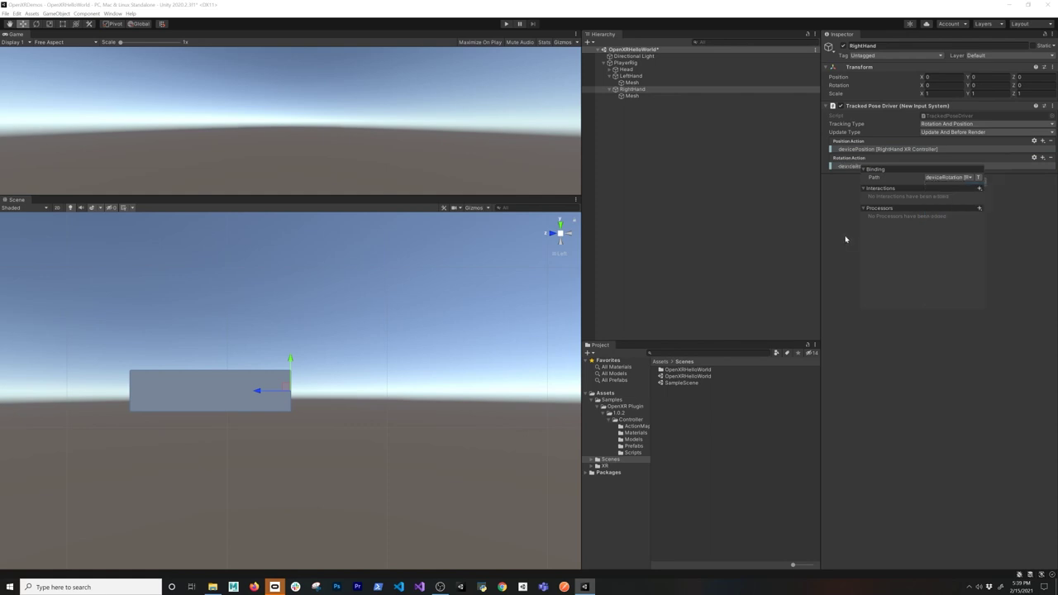
left_click(841, 238)
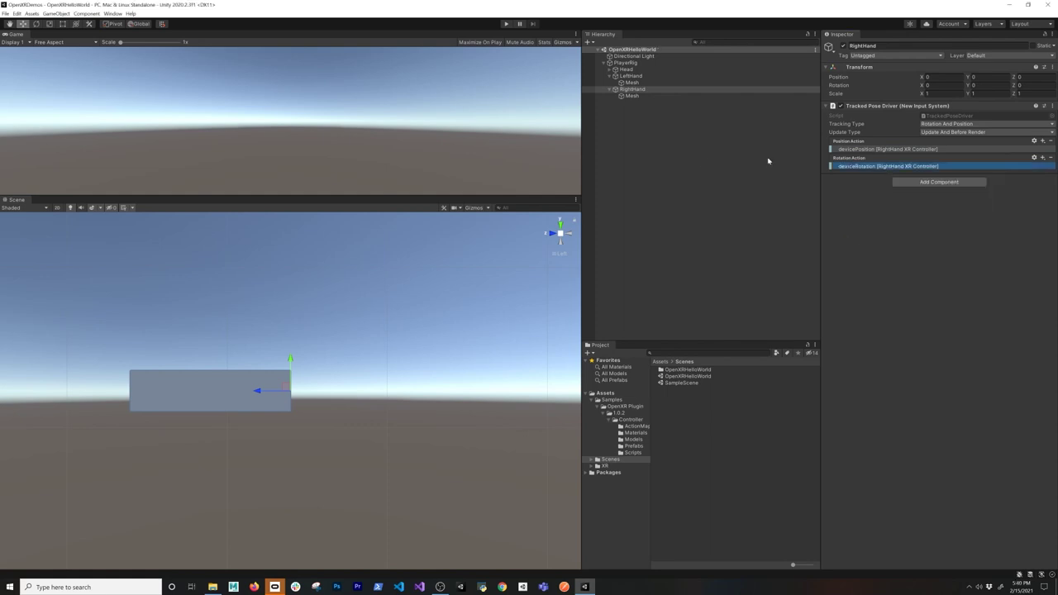
Step: Add an extra position binding, browse the Oculus Touch Controller (OpenXR) controls, then remove the unused binding
left_click(927, 150)
left_click(1042, 140)
left_click(963, 146)
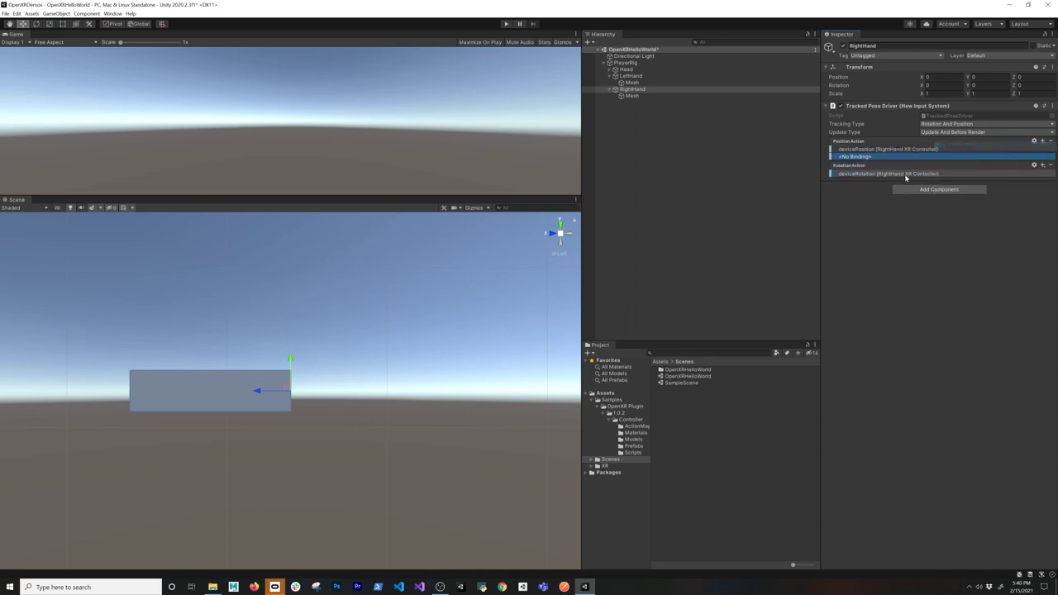
double_click(862, 158)
left_click(933, 171)
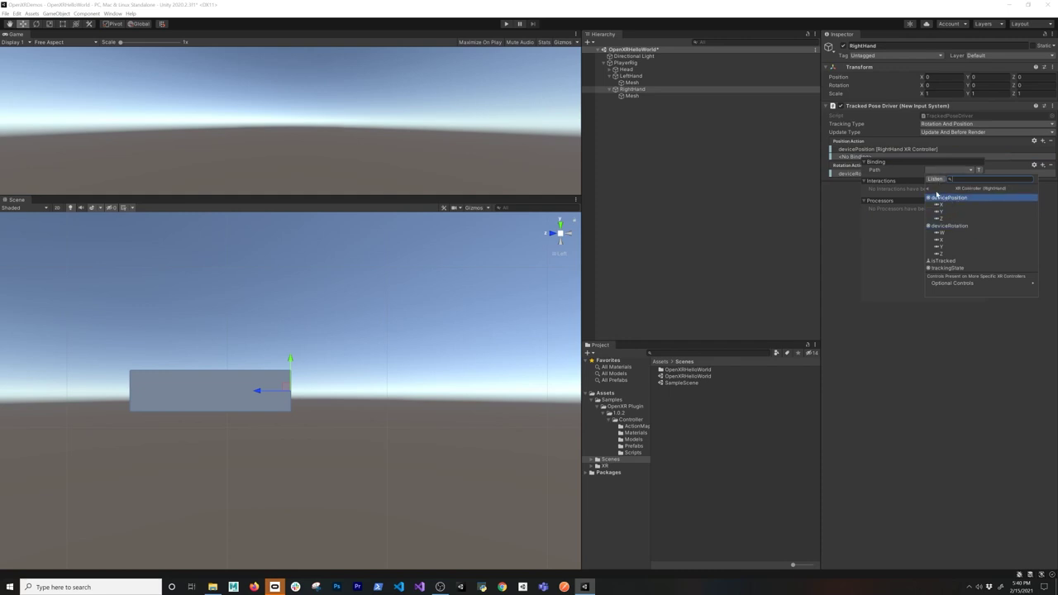
left_click(931, 189)
scroll(950, 248, "down", 3)
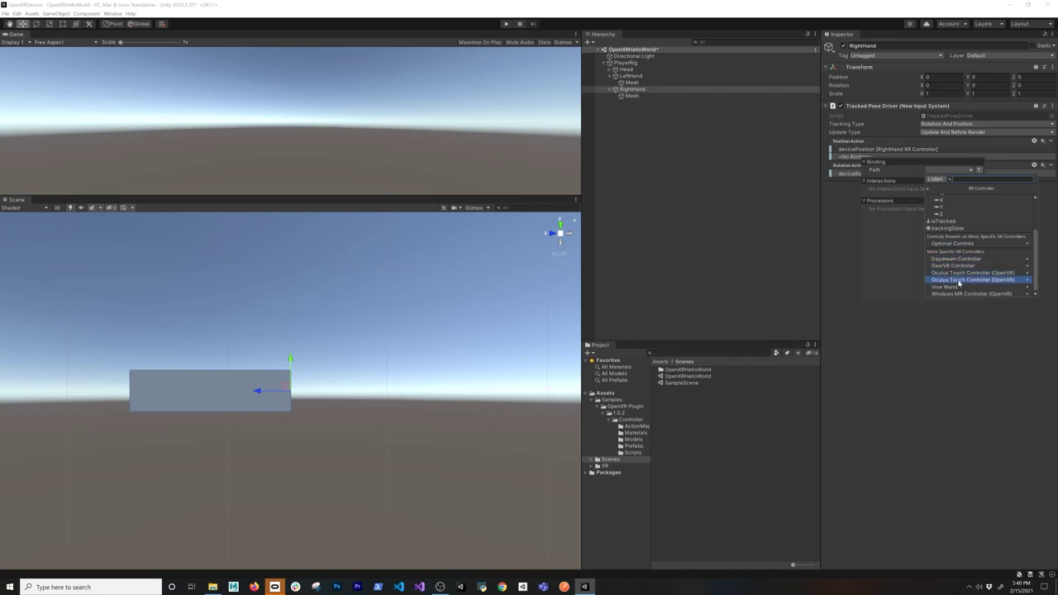
left_click(1006, 281)
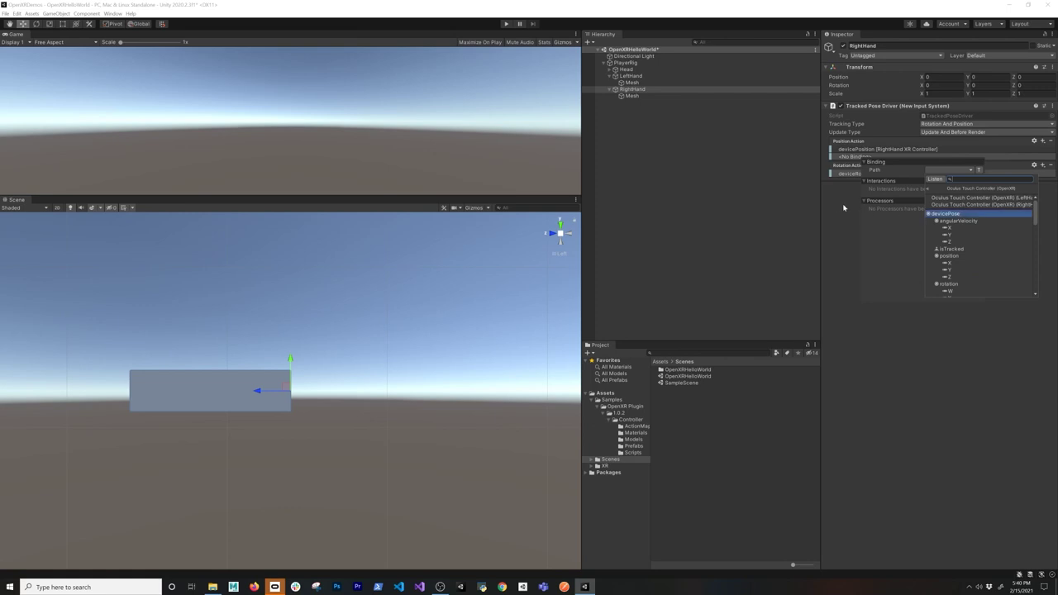
left_click(844, 207)
left_click(1049, 142)
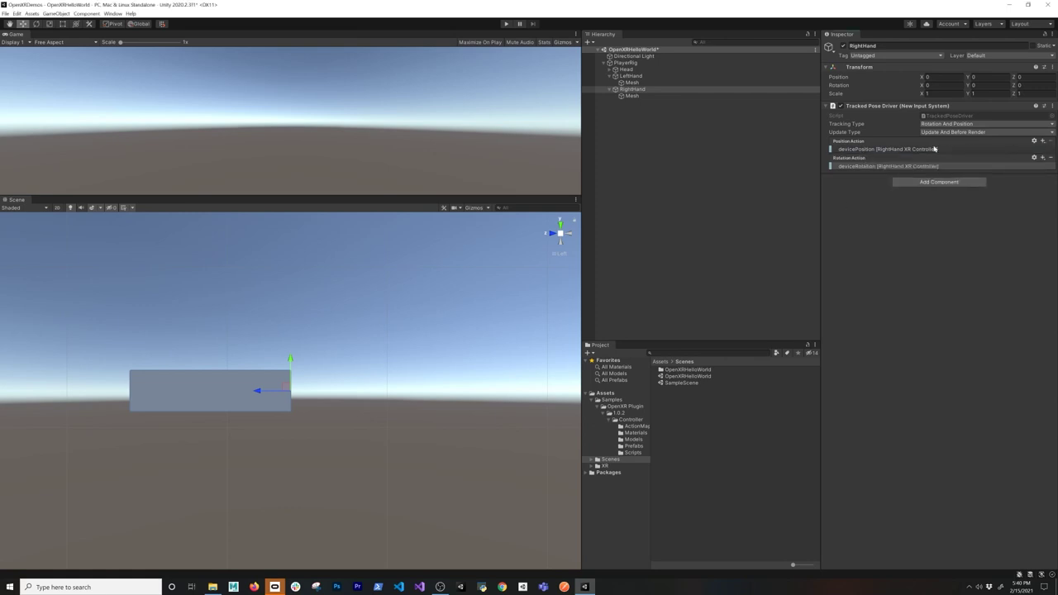
left_click(912, 151)
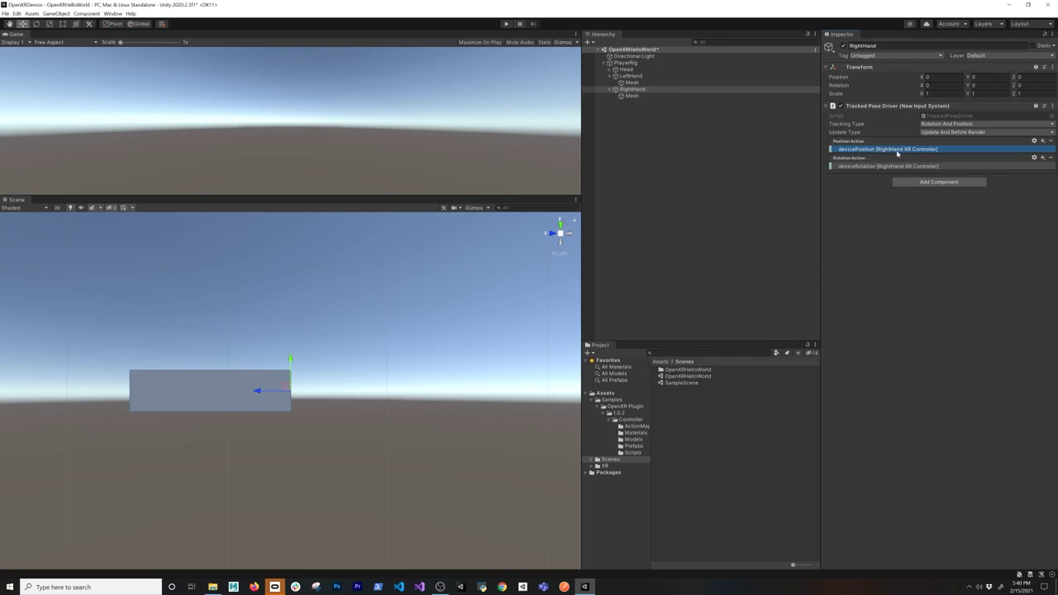
double_click(628, 96)
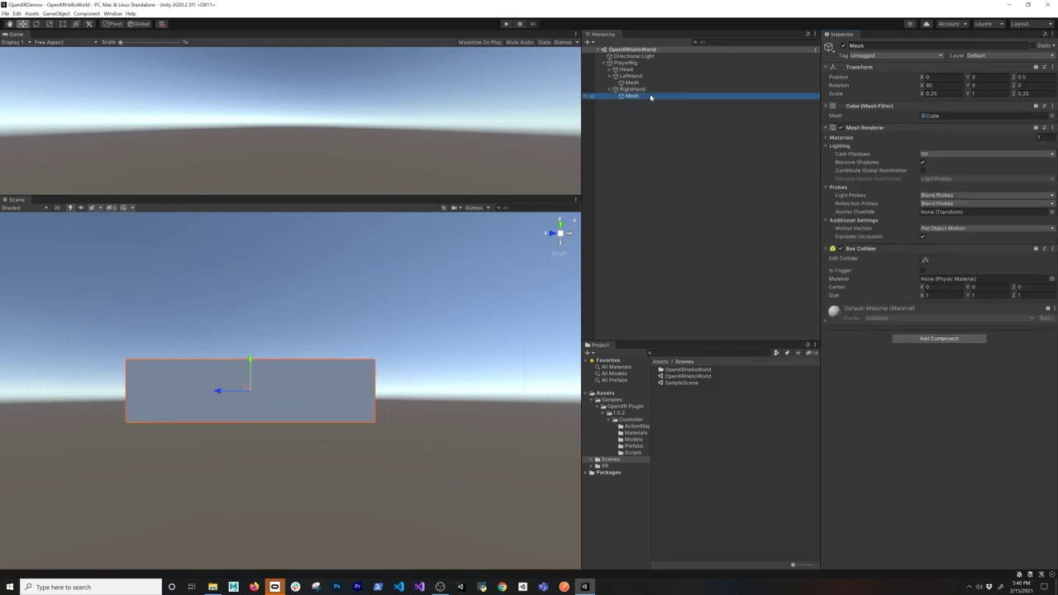
Step: Add a Plane named Ground to the scene and open the Window menu
right_click(684, 213)
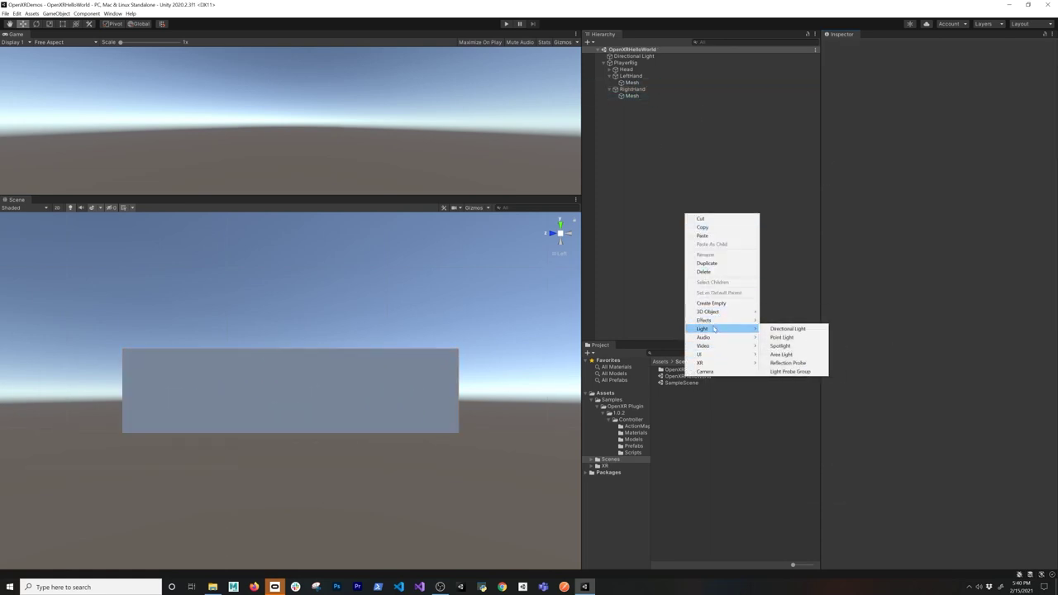
mouse_move(730, 316)
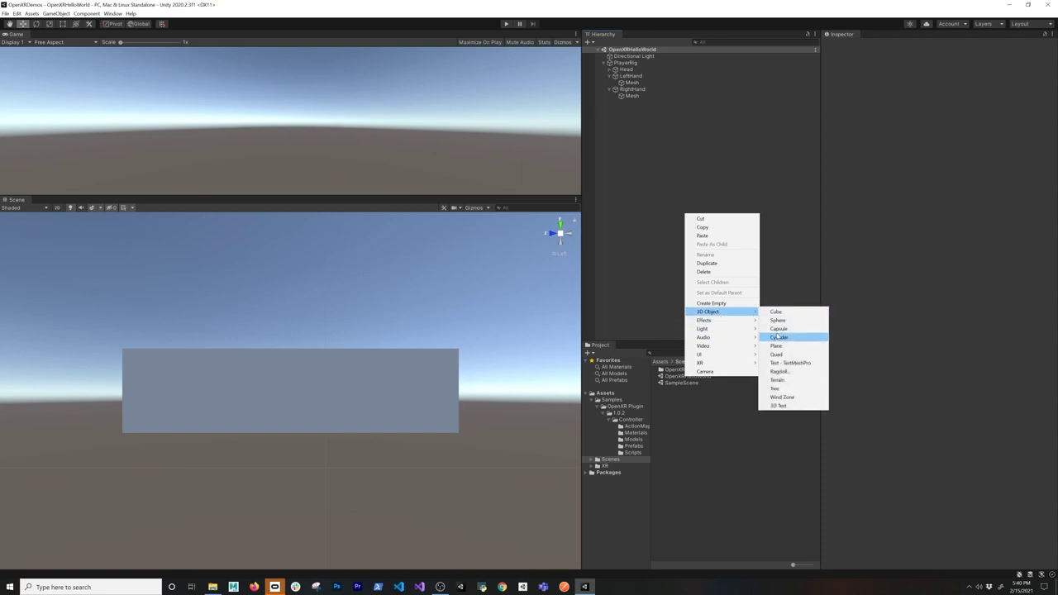
left_click(776, 345)
left_click(934, 46)
type("Ground")
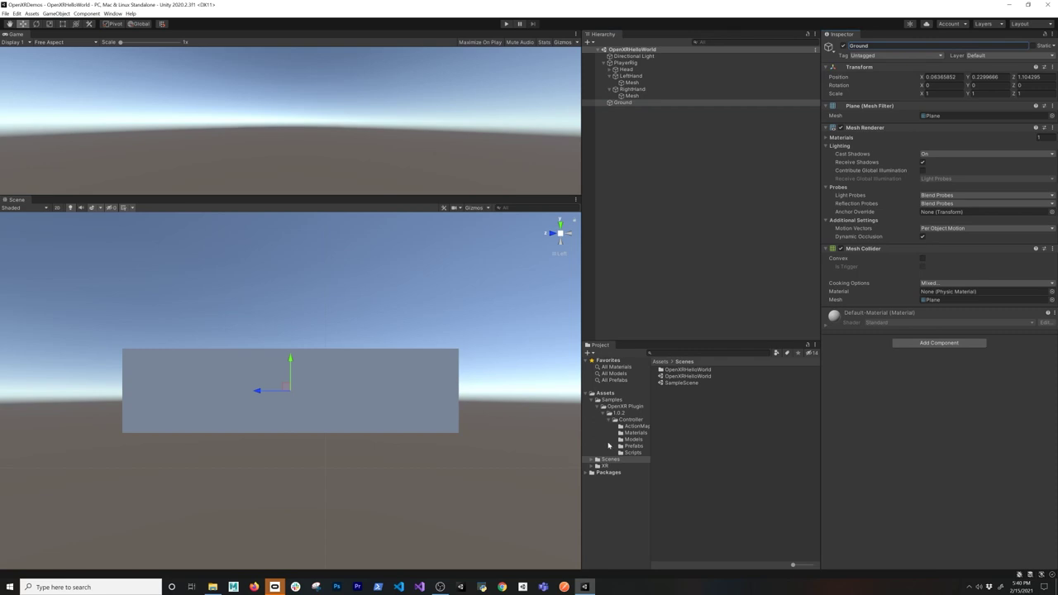
left_click(112, 13)
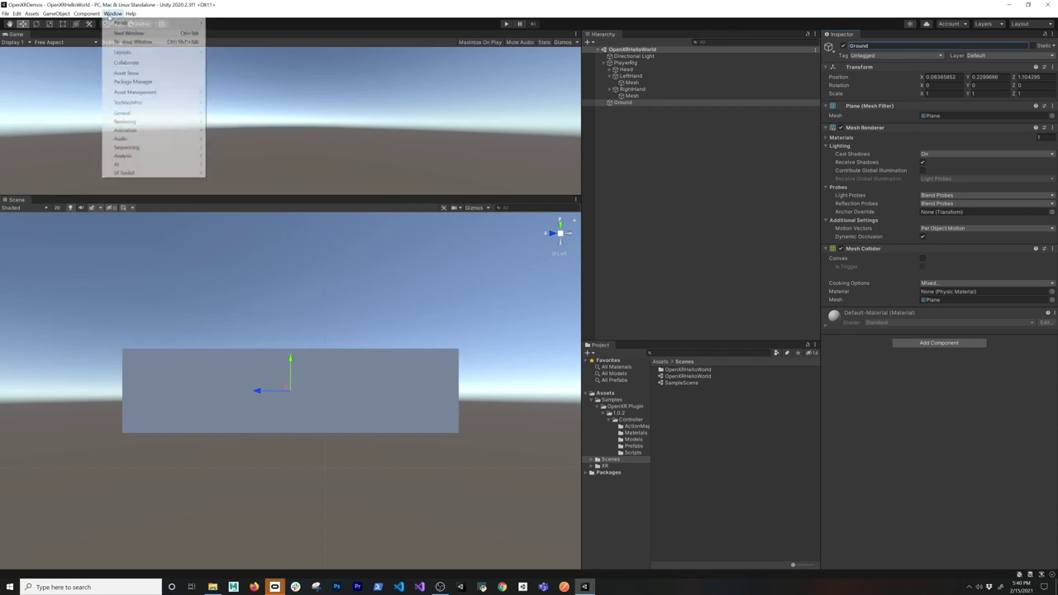
Step: Find Gridbox Prototype Materials under My Assets by searching 'prototypes', import all files, and close Package Manager
left_click(132, 82)
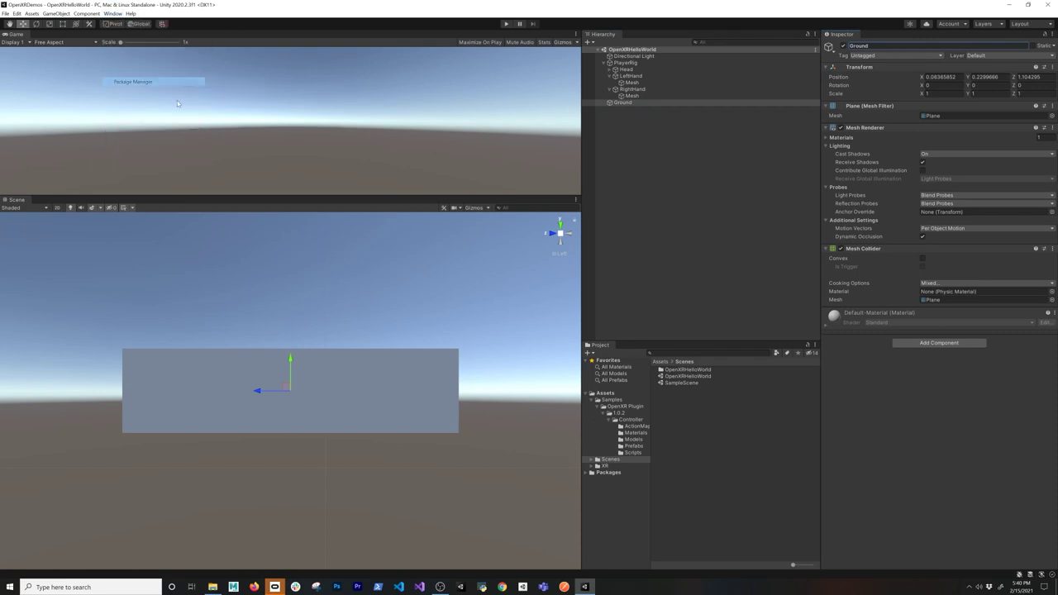
left_click(307, 179)
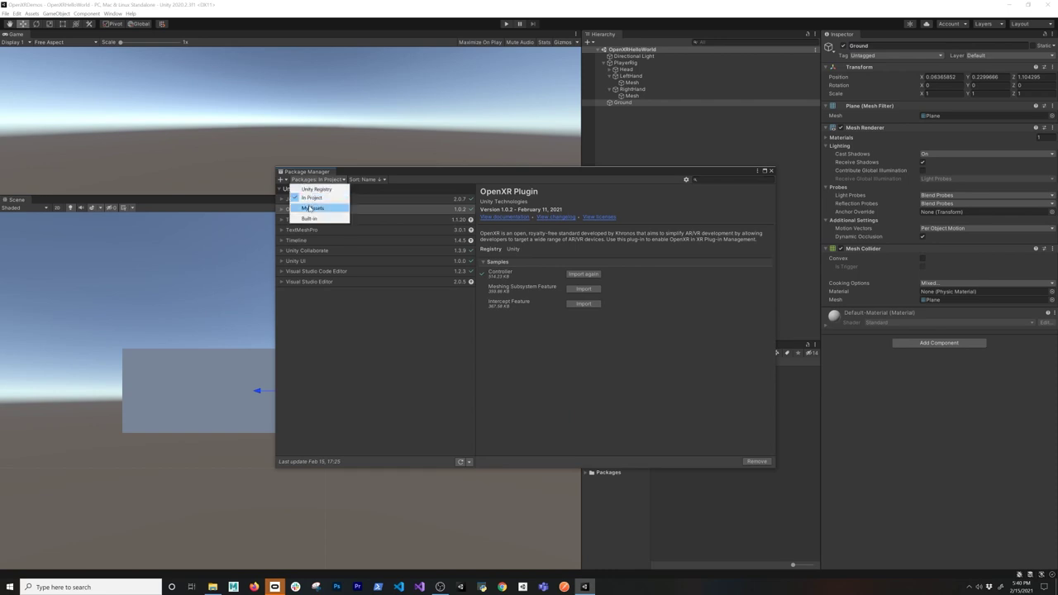
left_click(308, 208)
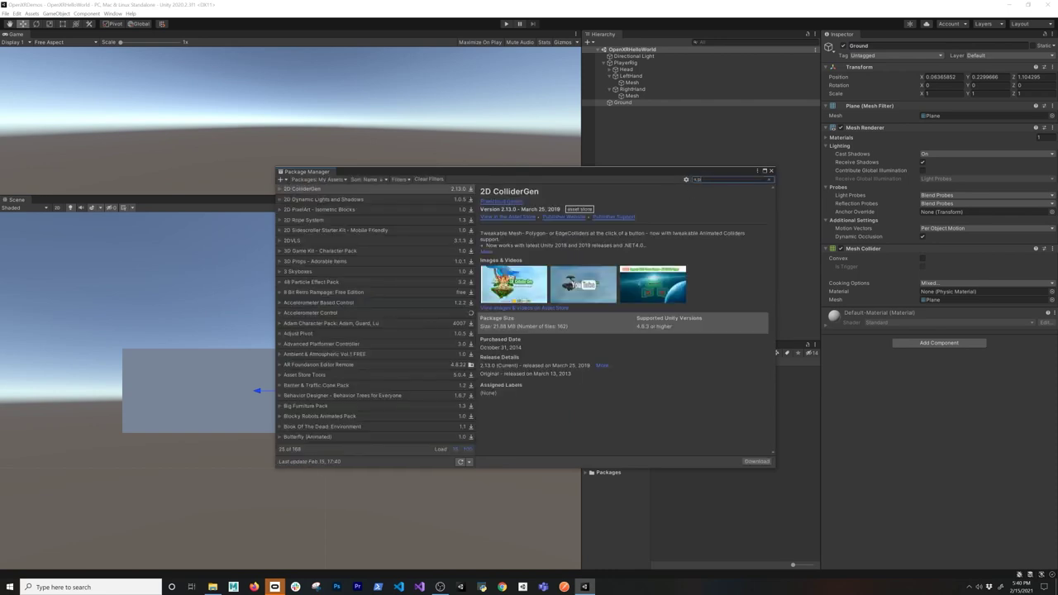
type("prototypes")
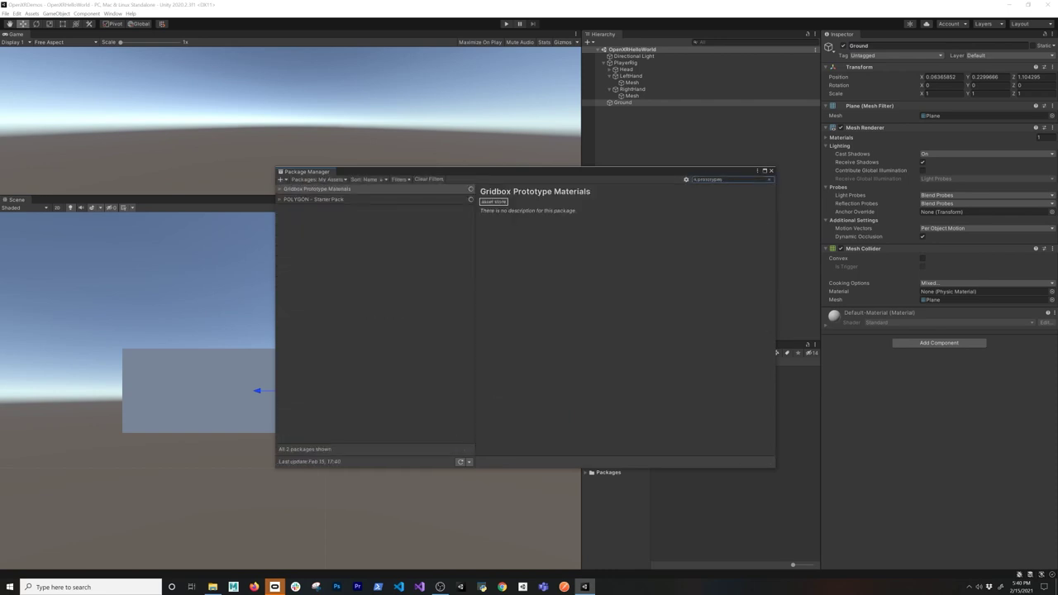
left_click(321, 191)
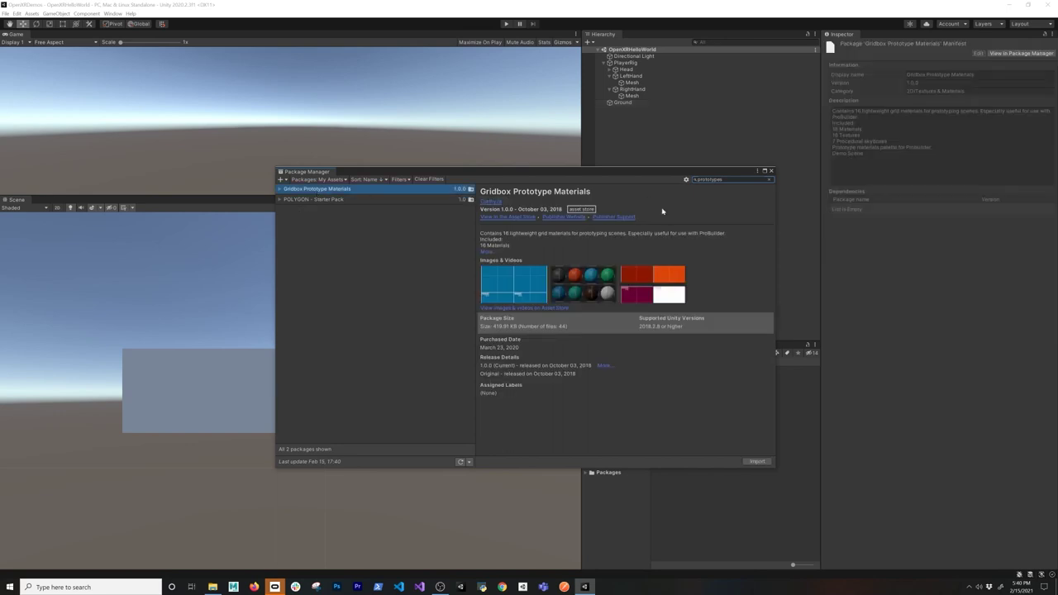
left_click(761, 459)
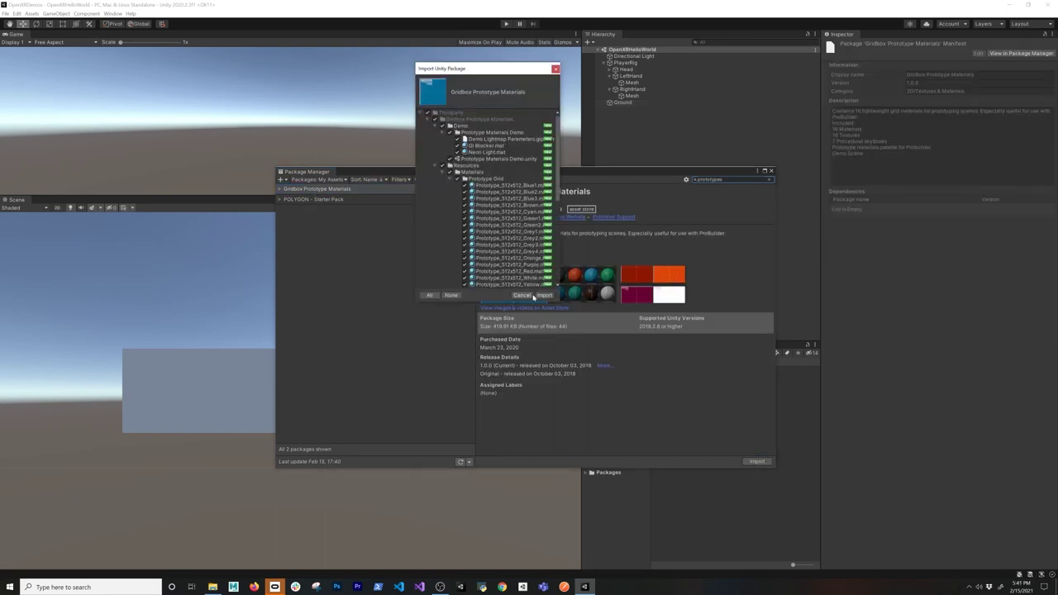
left_click(539, 295)
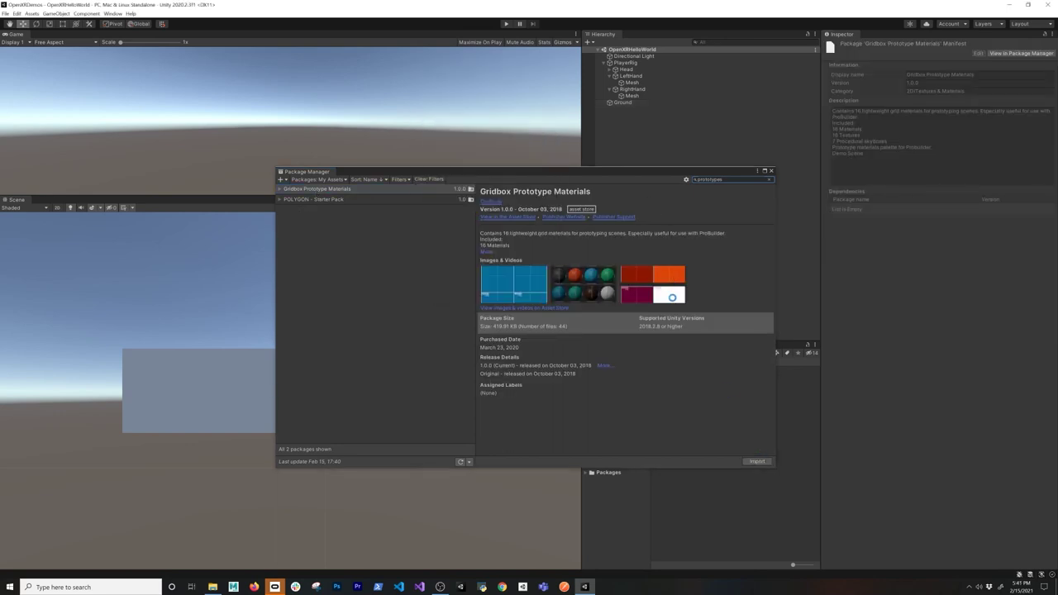
left_click(770, 170)
left_click(621, 101)
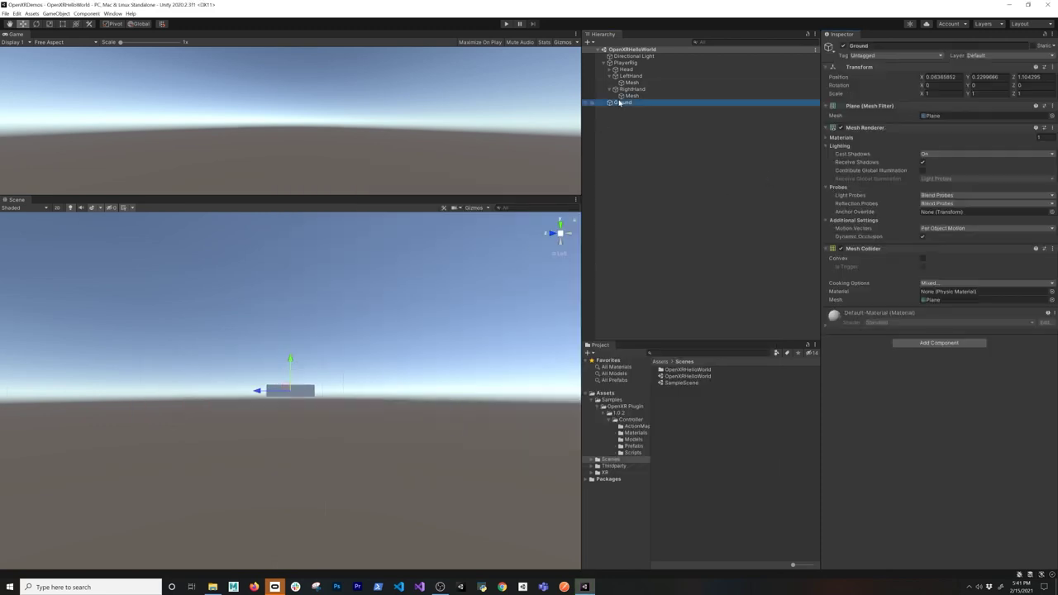
Step: Set Ground's Position Y to 0.25 and save the scene
left_click_drag(289, 273, 290, 373, "alt")
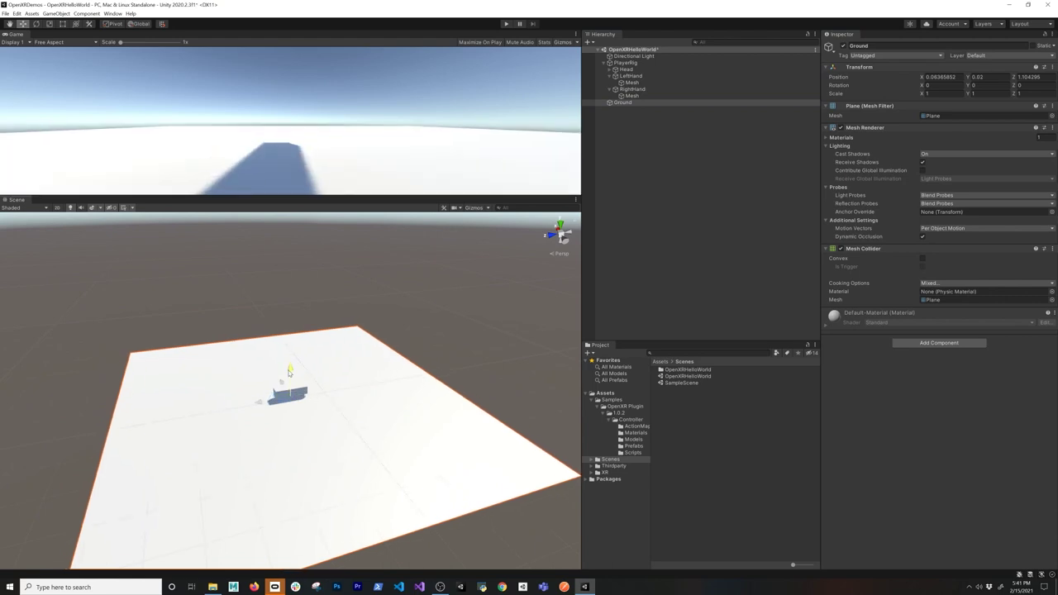
left_click(976, 77)
key("BackSpace")
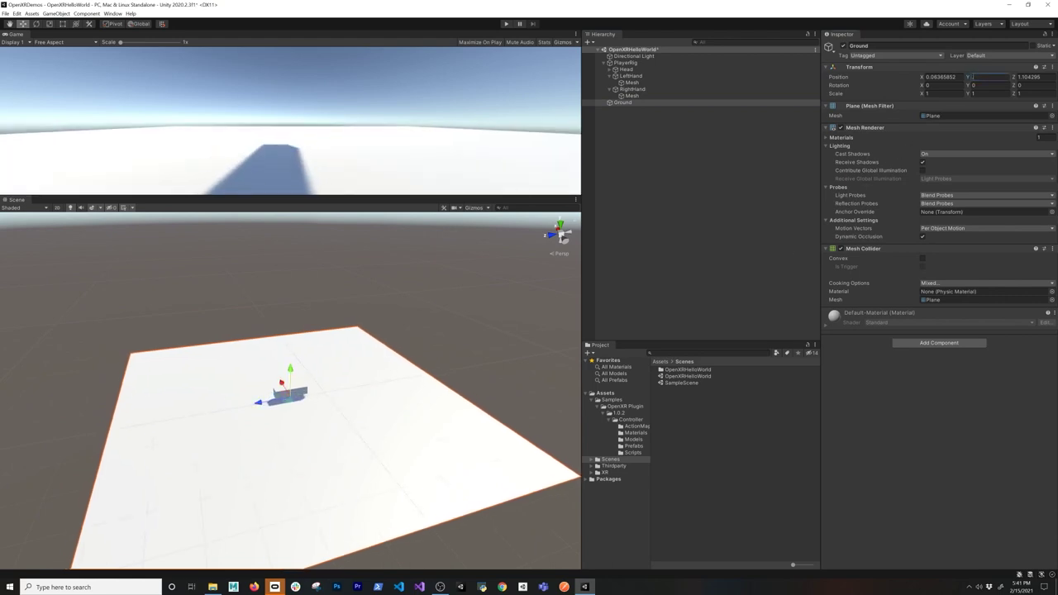
type("0.5")
key("BackSpace")
type("25")
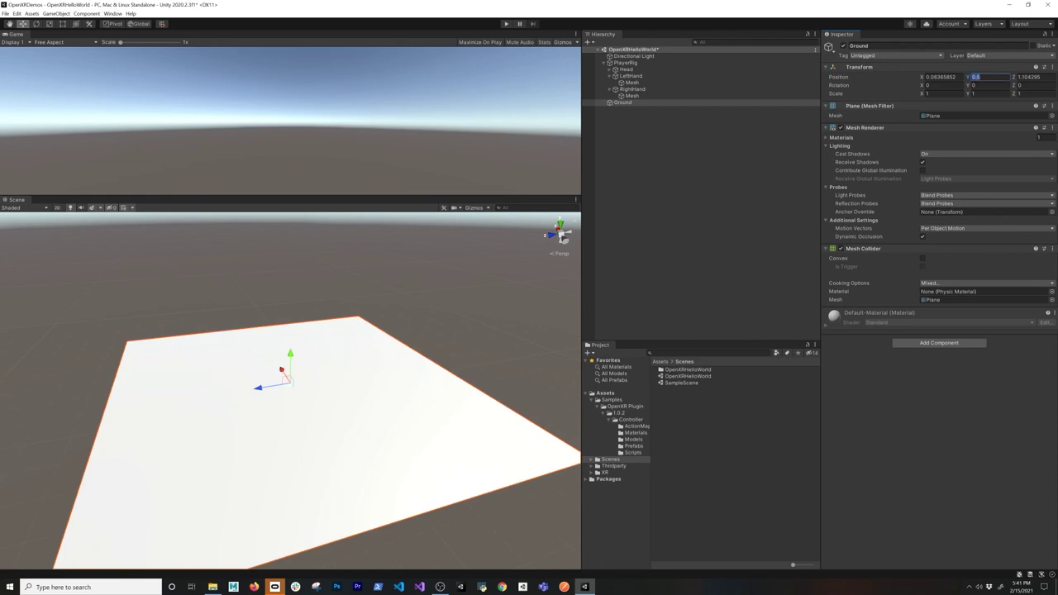
key("ctrl+s")
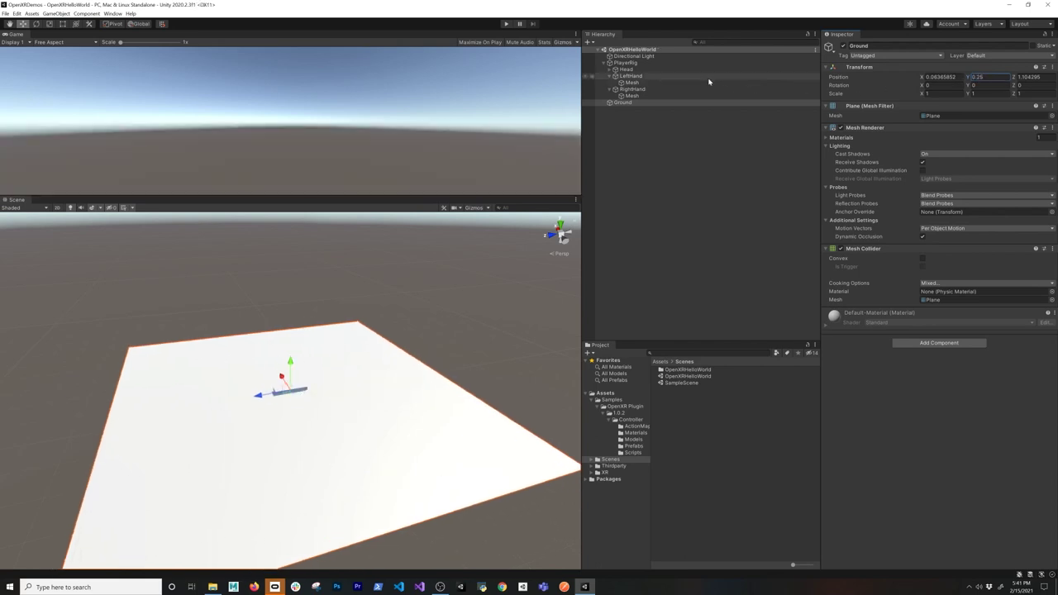
Step: Change Ground's Position Y to 0, save, then settle on -0.21
type("0")
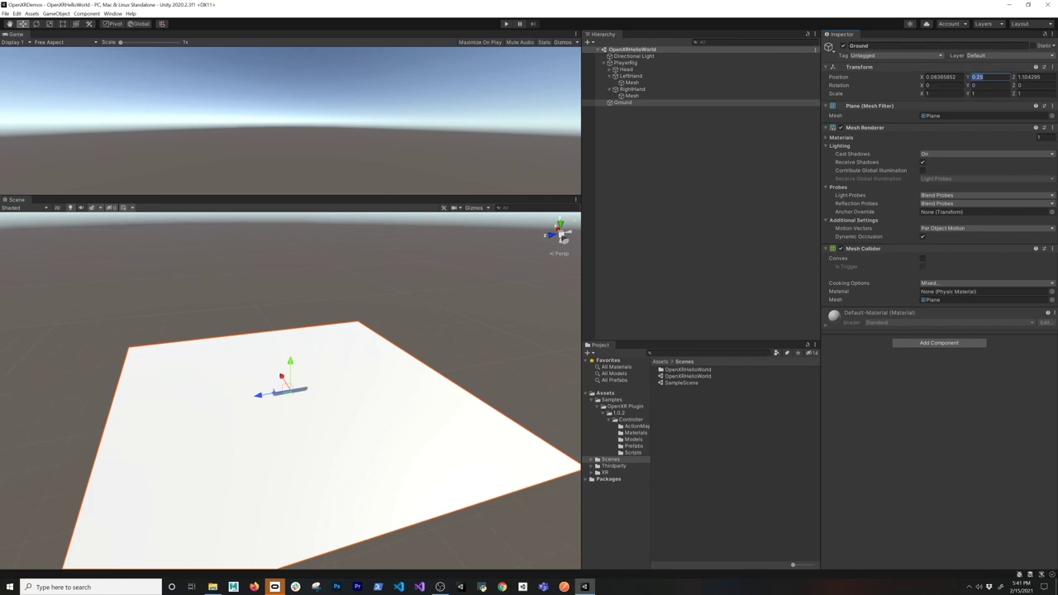
key("Return")
key("ctrl+s")
type("-0.21")
key("Return")
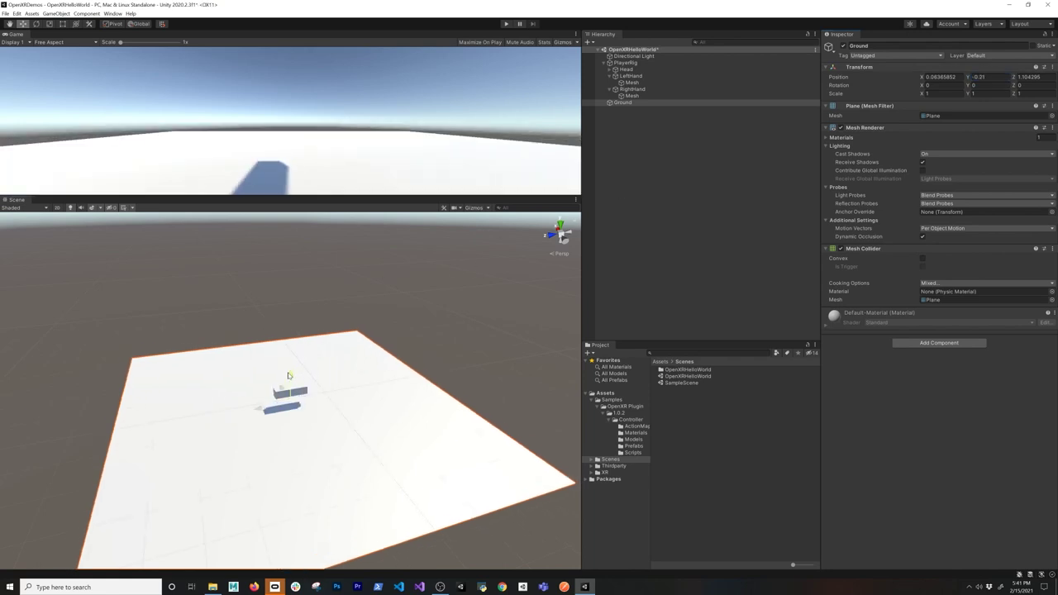
scroll(430, 314, "down", 5)
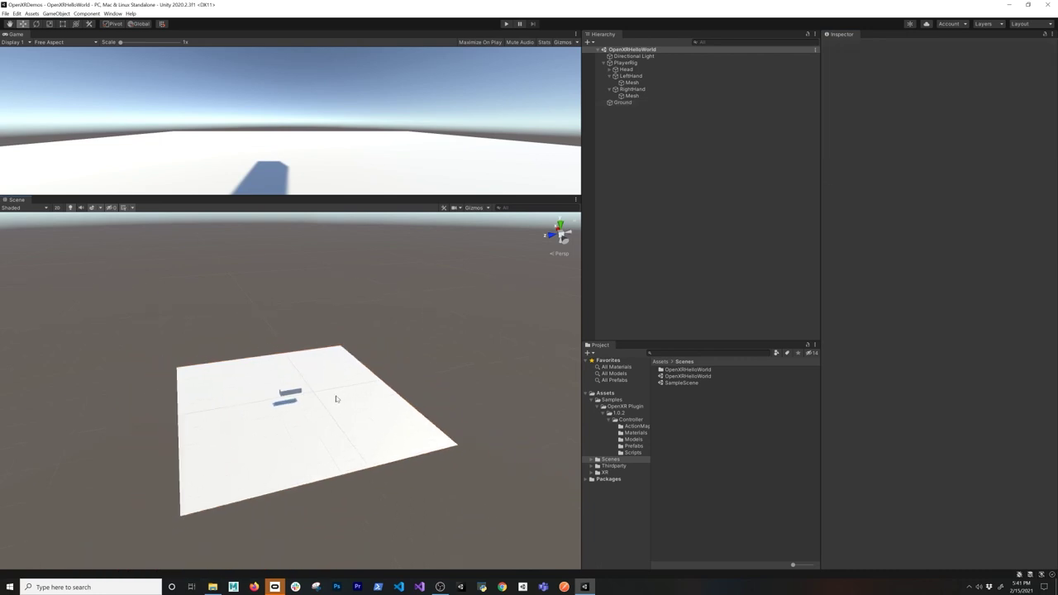
left_click(636, 117)
left_click(625, 103)
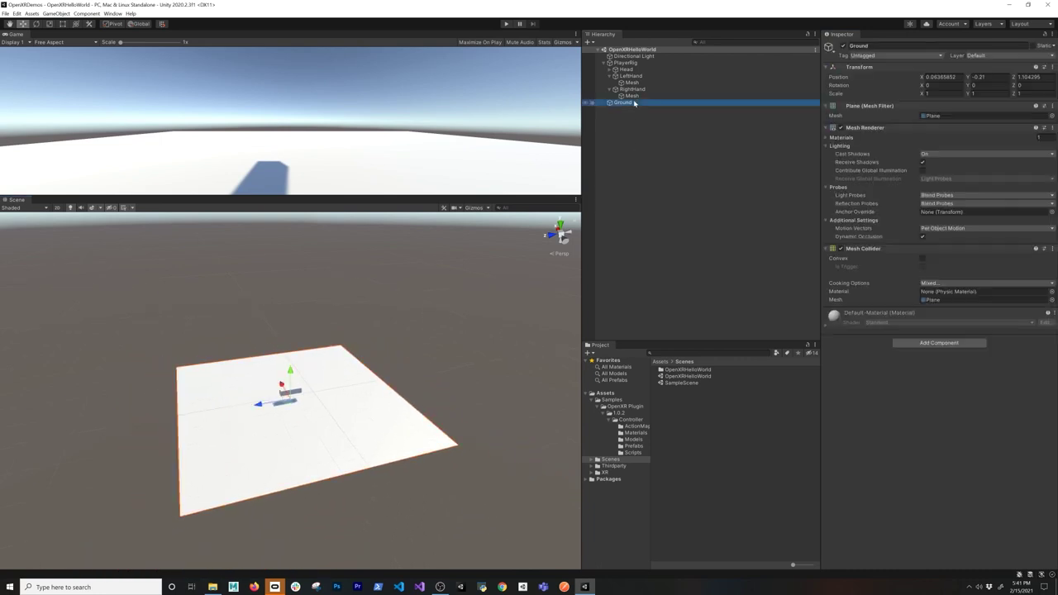
Step: Duplicate Ground and vertex-snap Ground (1) and Ground (4) edge to edge beside other planes
key("ctrl+d")
key("ctrl+d")
key("ctrl+d")
key("ctrl+d")
left_click(632, 109)
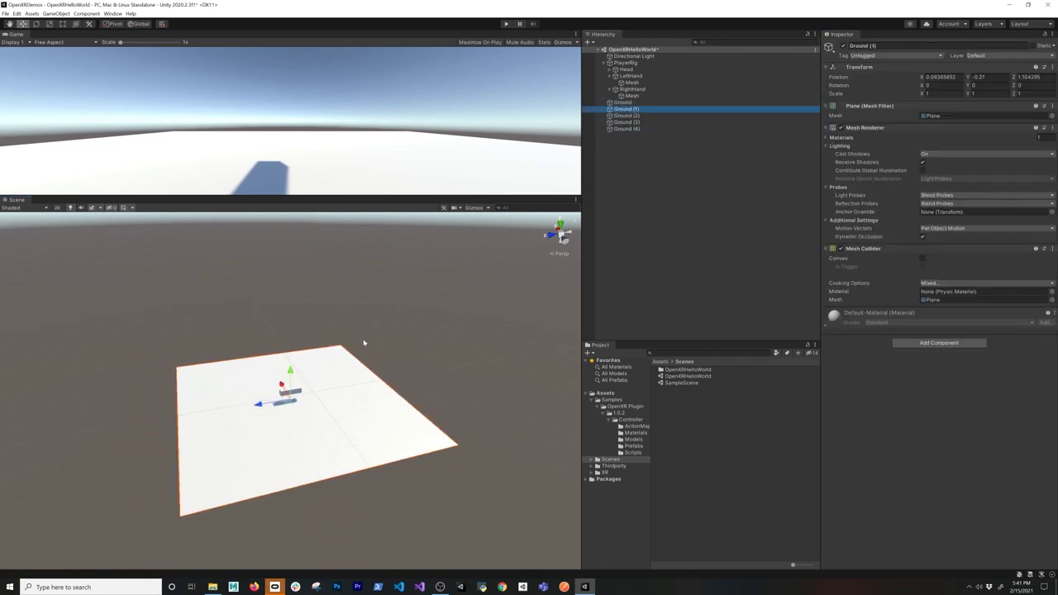
key("v")
left_click_drag(186, 515, 457, 453)
left_click(459, 446)
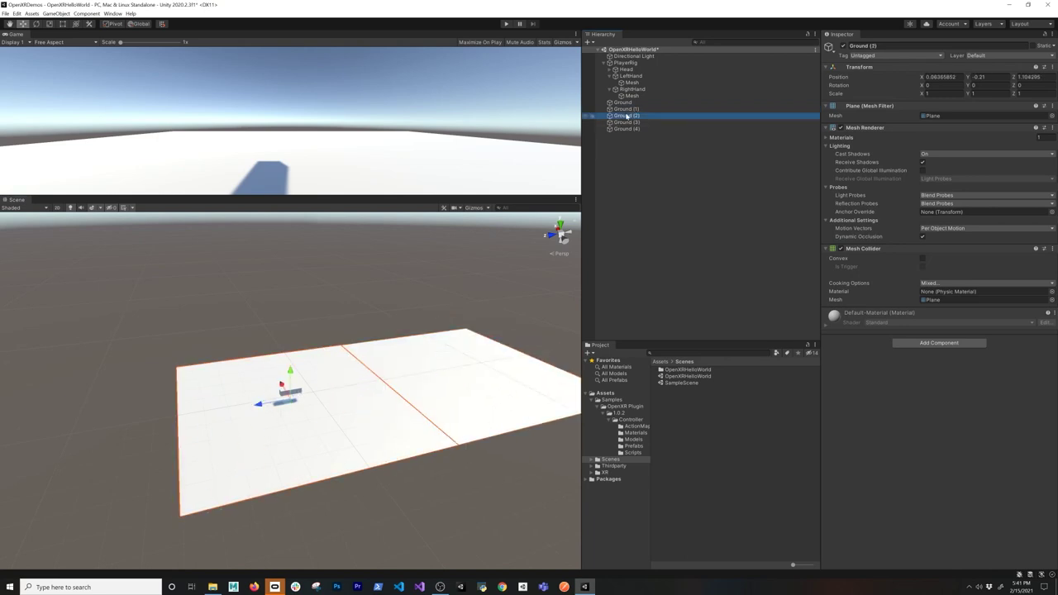
left_click(438, 438)
key("v")
left_click_drag(427, 434, 218, 454)
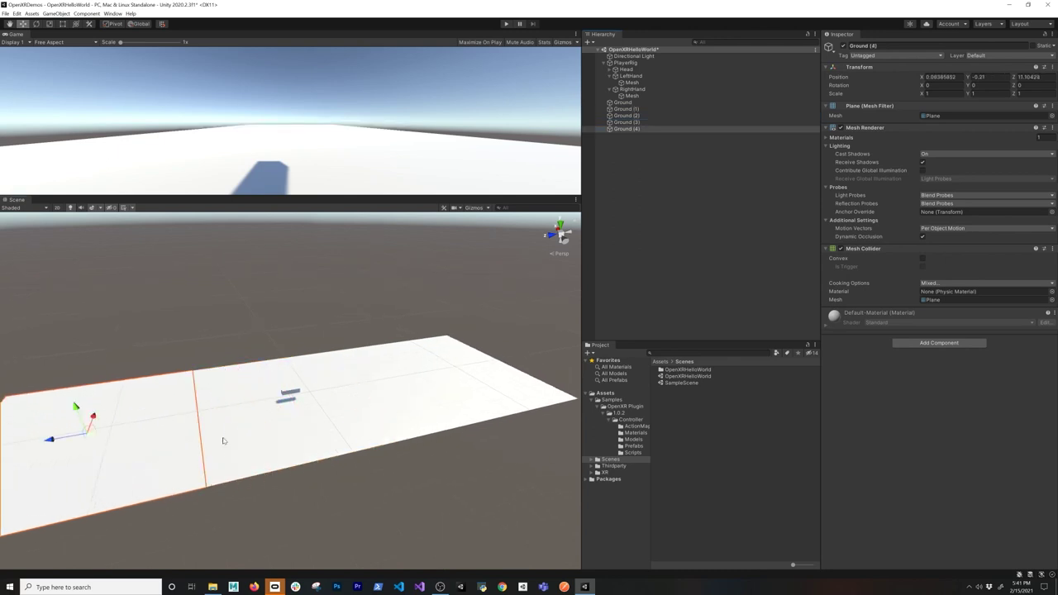
Step: Delete the extra Ground (2) plane and the original Ground plane
left_click(651, 186)
left_click(629, 122)
left_click(635, 128)
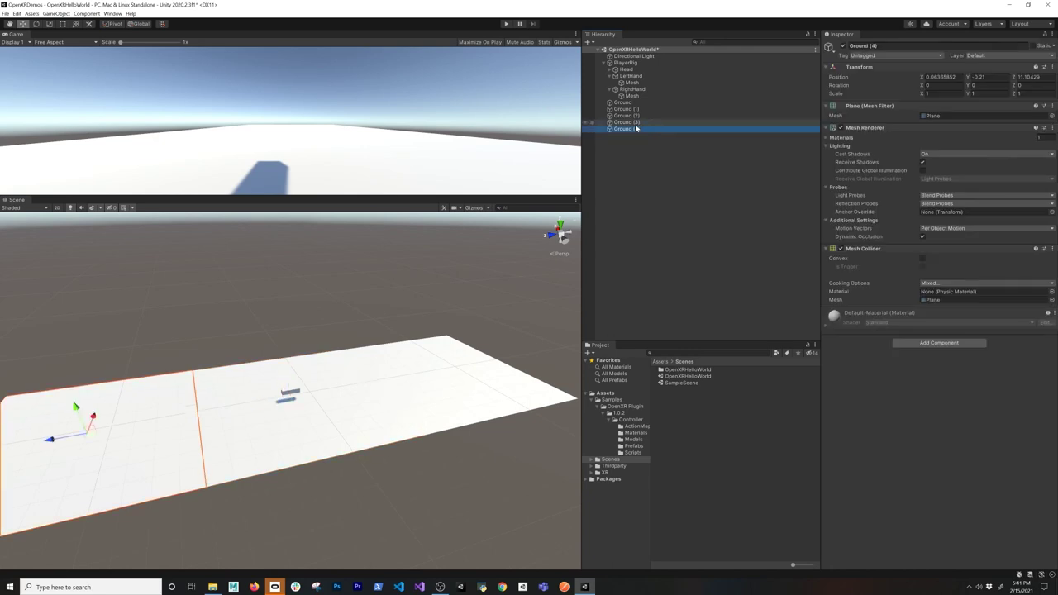
key("Up")
key("Up")
key("Delete")
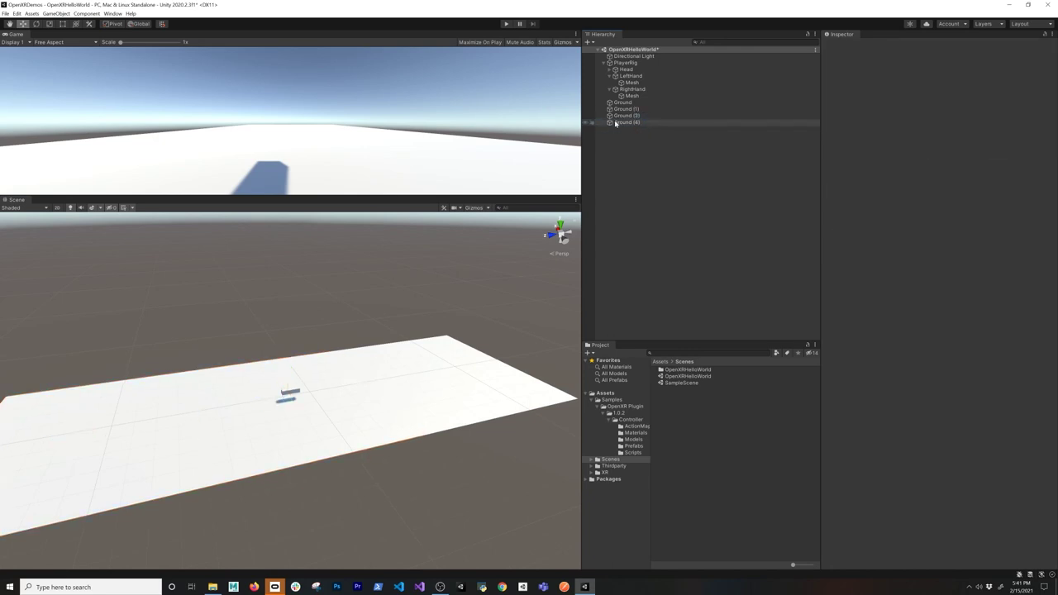
left_click(641, 102)
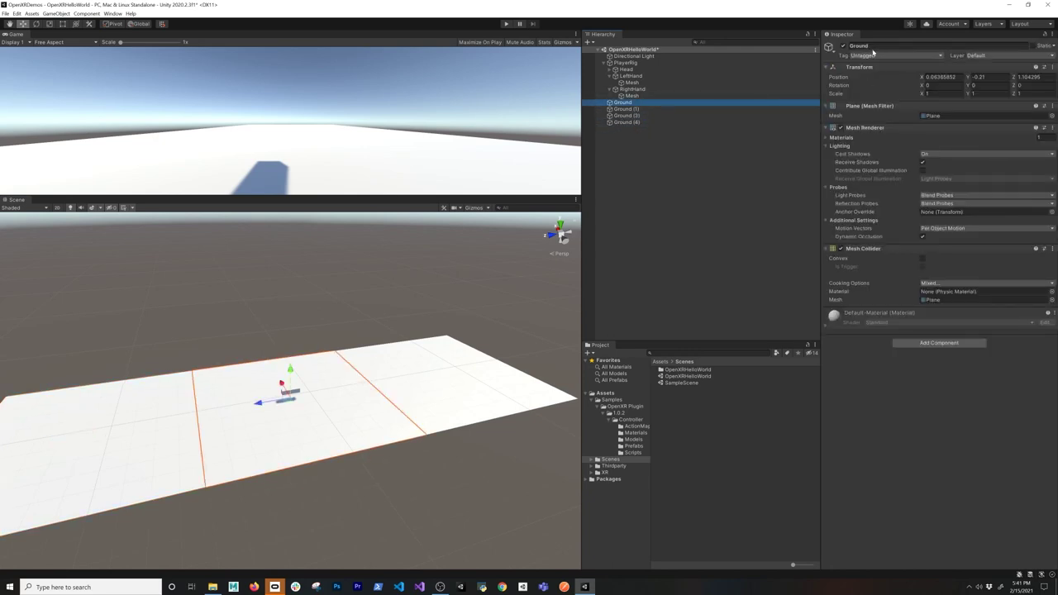
key("Delete")
Step: Select the remaining Ground (1)–(4) planes together and rename them Ground
left_click(645, 102)
left_click(658, 115, "shift")
left_click(908, 45)
key("Return")
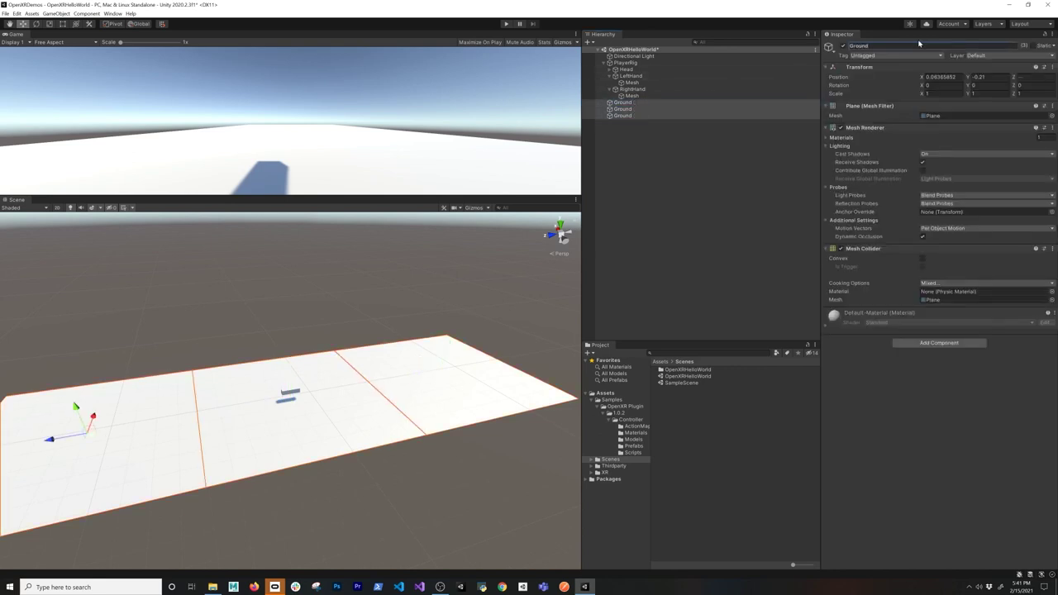
Step: Drag Prototype_512x512_Blue1 from Gridbox Prototype Materials/Resources/Materials/Prototype onto all three ground planes
left_click(613, 466)
double_click(691, 371)
double_click(676, 377)
double_click(677, 371)
double_click(682, 372)
left_click(683, 373)
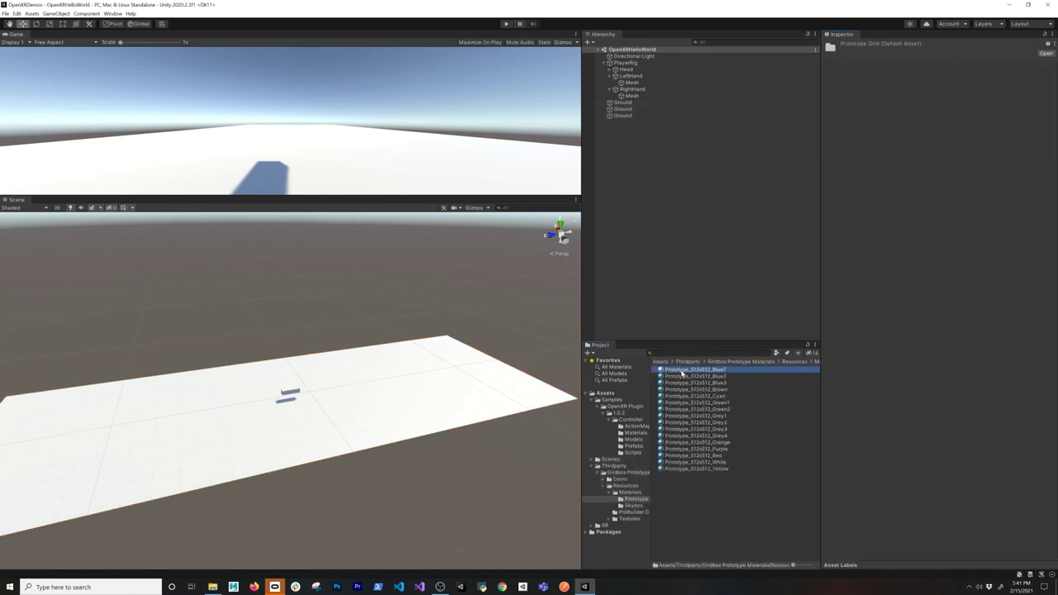
left_click_drag(683, 372, 376, 380)
left_click_drag(682, 377, 333, 395)
key("ctrl+z")
left_click_drag(683, 373, 335, 408)
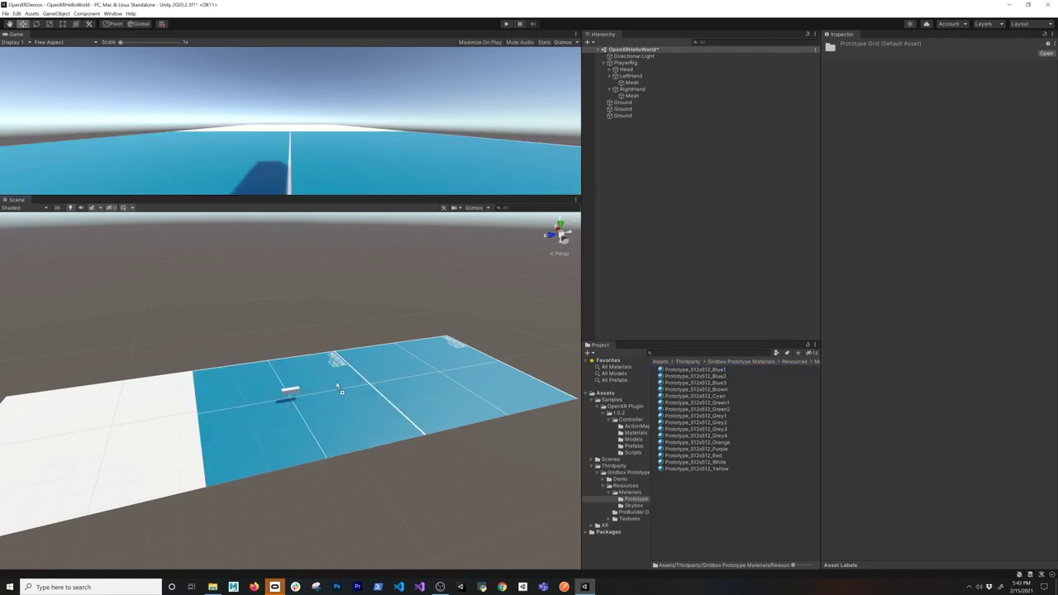
left_click_drag(338, 385, 141, 408)
Step: Select and reposition the ground strip, then duplicate it with Ctrl+D
left_click(333, 435)
left_click_drag(163, 457, 285, 425)
key("ctrl+d")
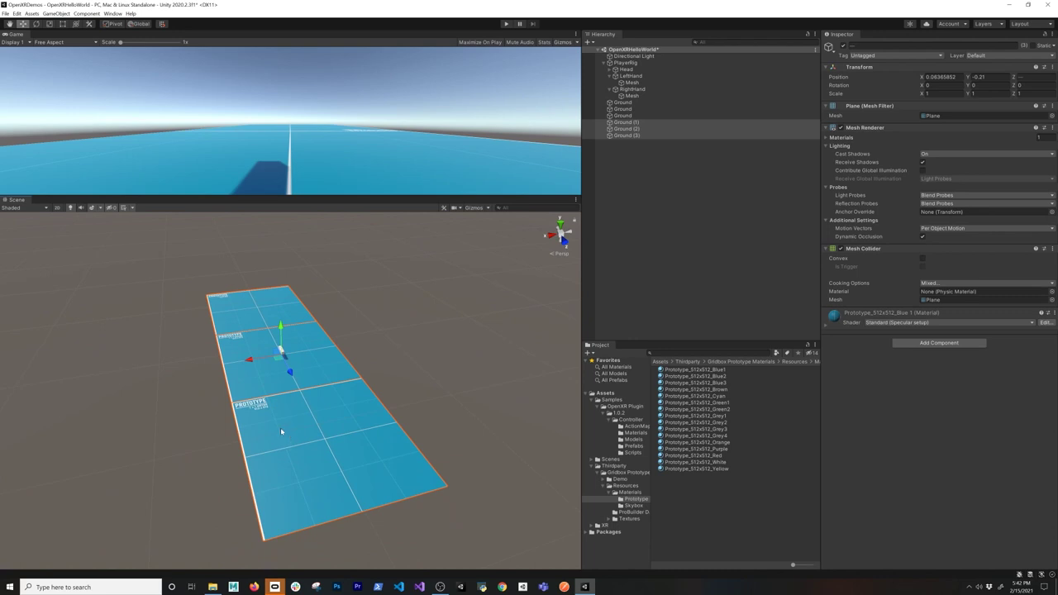
Step: Snap the copied strip alongside, duplicate again, and place the third strip to complete a 3×3 floor
left_click_drag(329, 454, 451, 494)
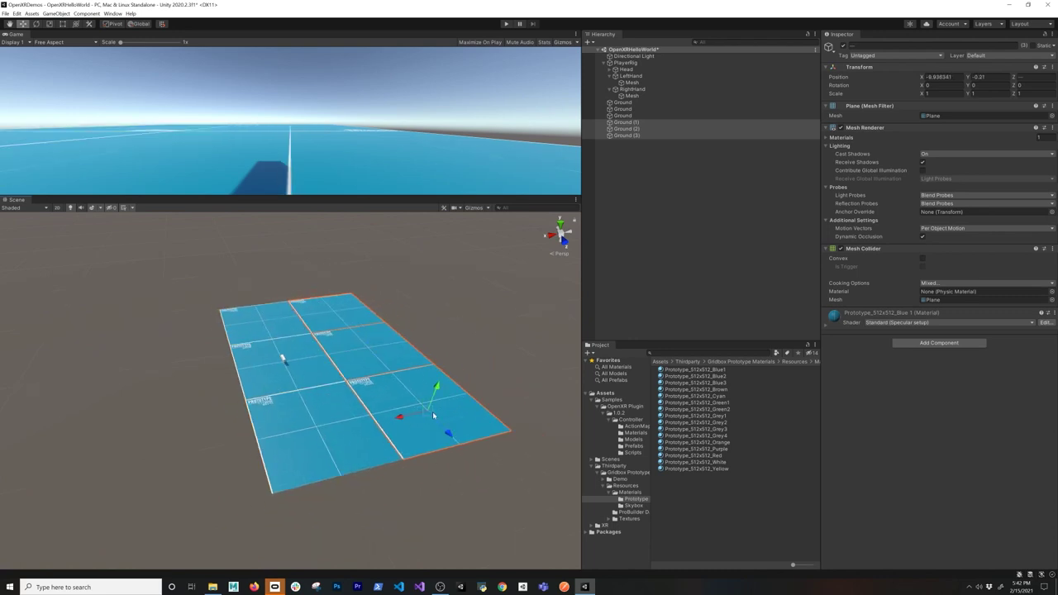
key("ctrl+d")
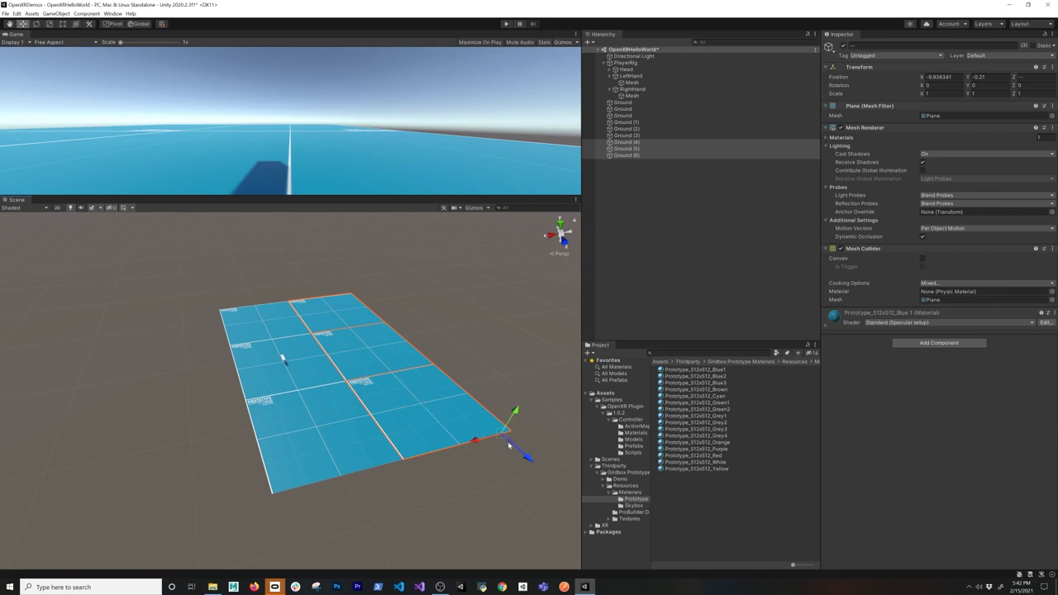
left_click_drag(510, 434, 268, 492)
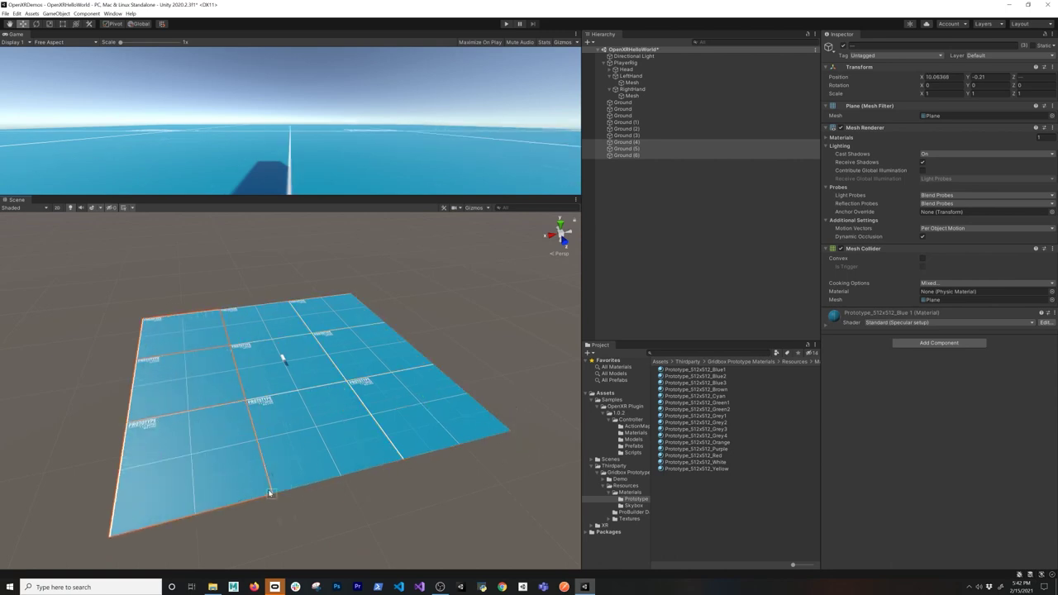
left_click(455, 295)
left_click_drag(472, 295, 505, 306, "alt")
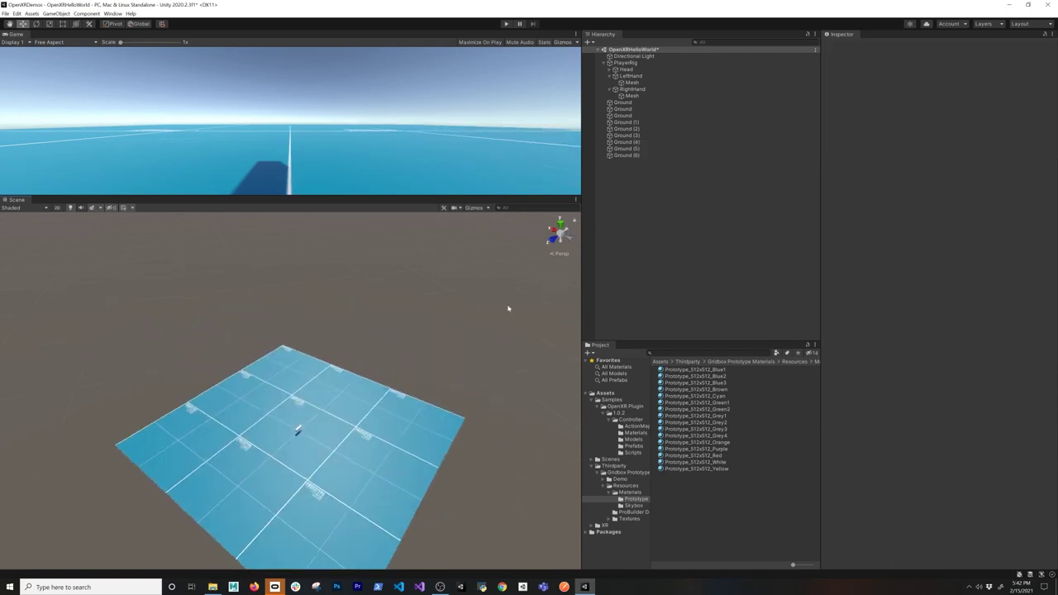
Step: Select all nine ground tiles together in the Hierarchy, then clear the selection
left_click(638, 102)
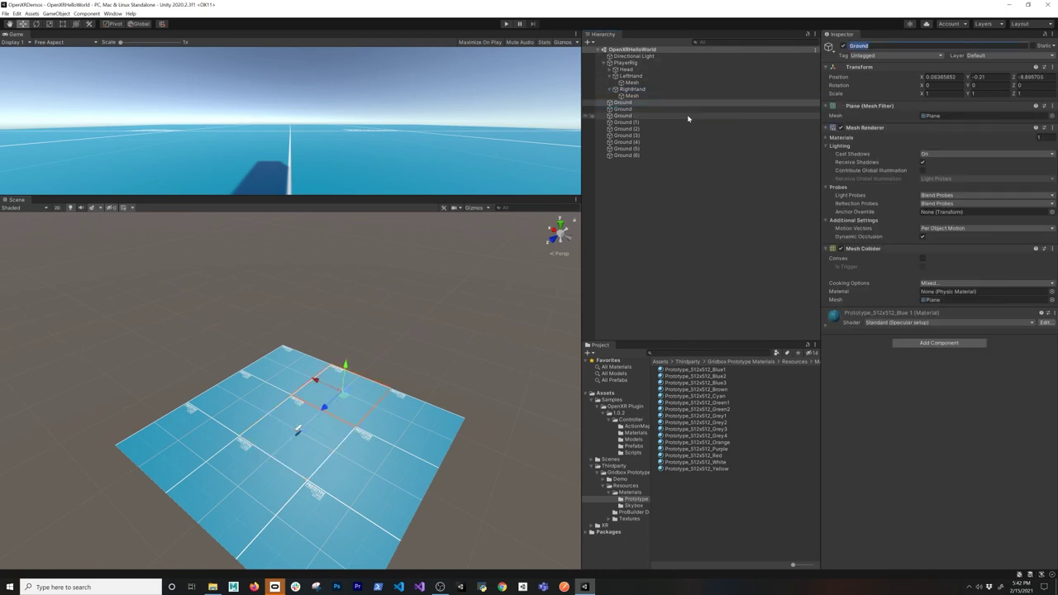
left_click(625, 155, "shift")
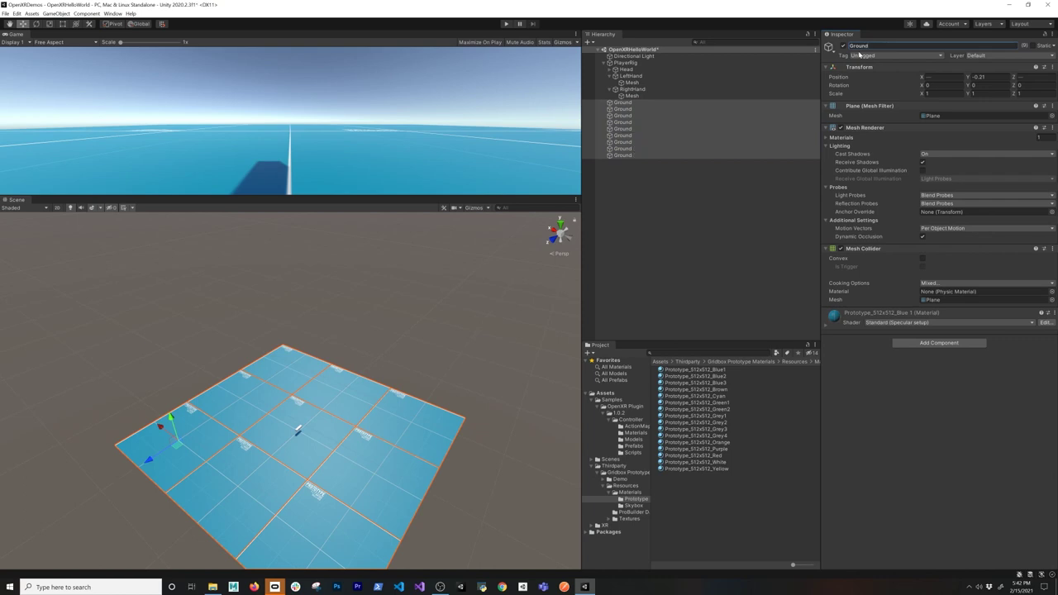
left_click(717, 195)
scroll(303, 419, "up", 3)
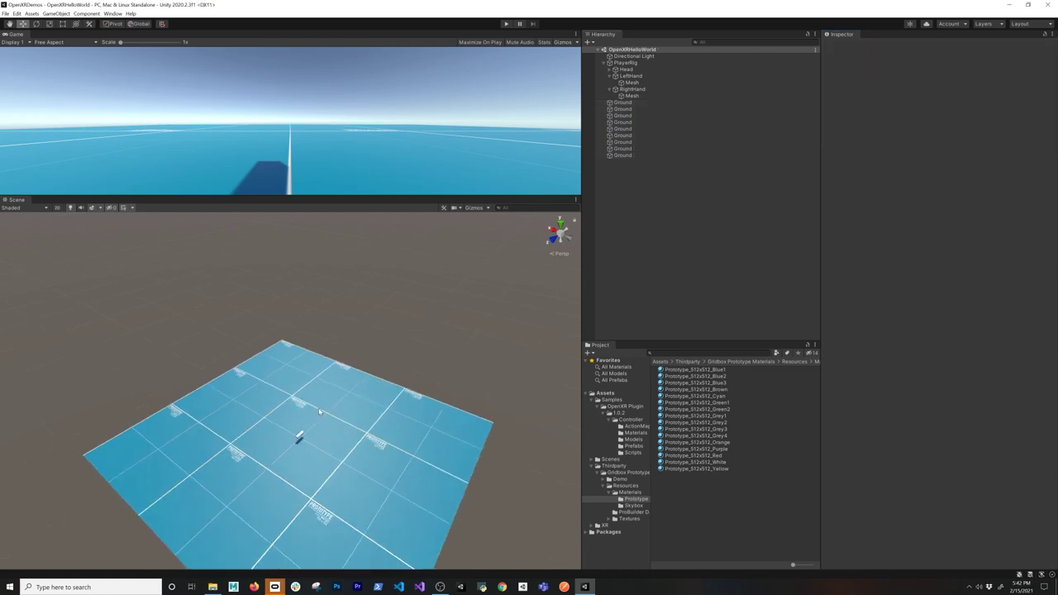
left_click(625, 69)
key("f")
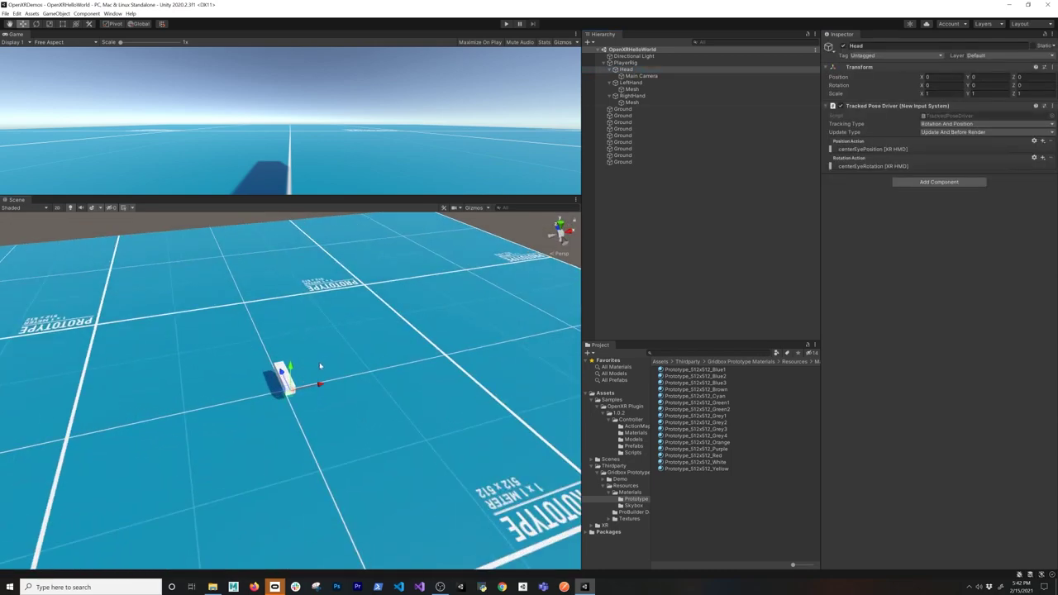
left_click(268, 355)
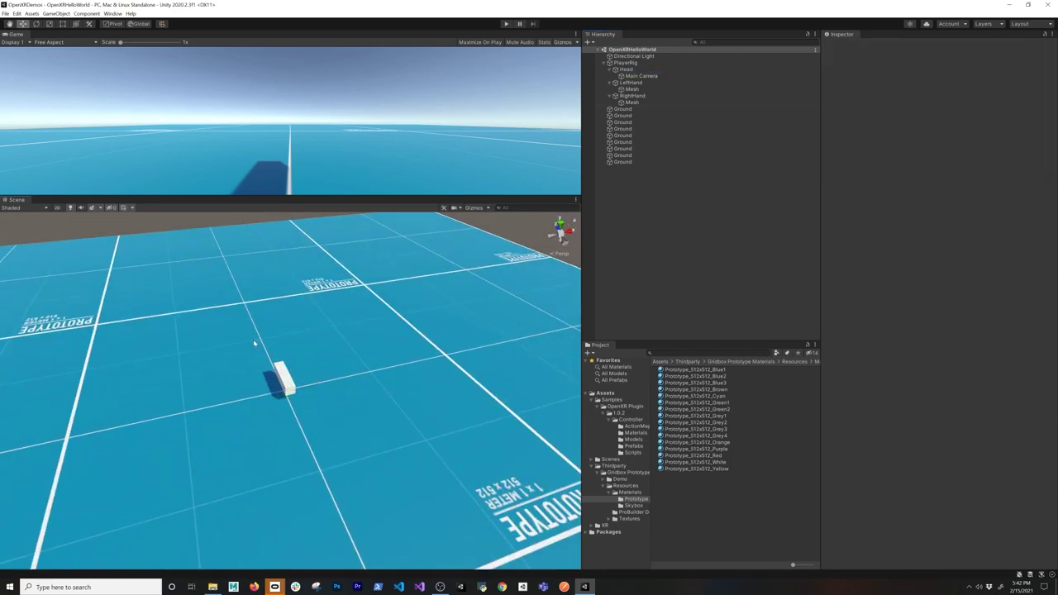
left_click(269, 377)
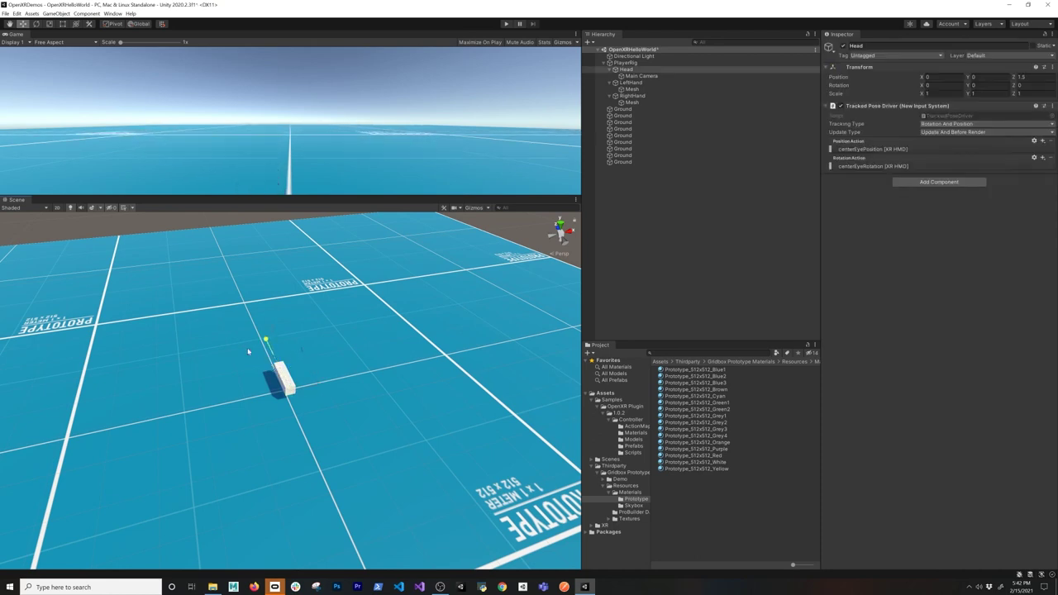
left_click(743, 253)
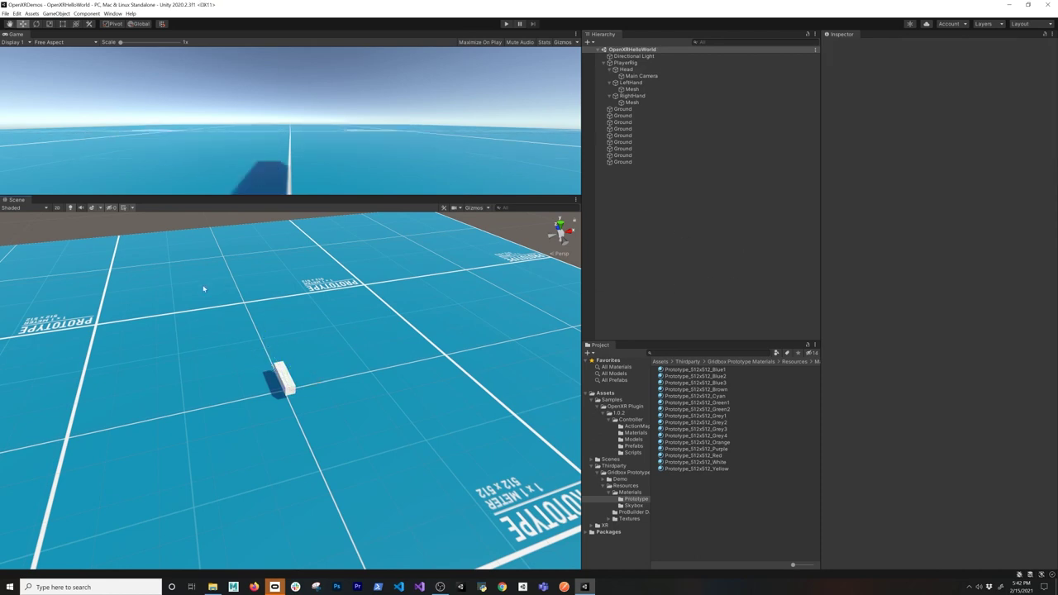
Step: Add a sphere, move it toward the far end of the floor and set Y to 5
right_click(675, 254)
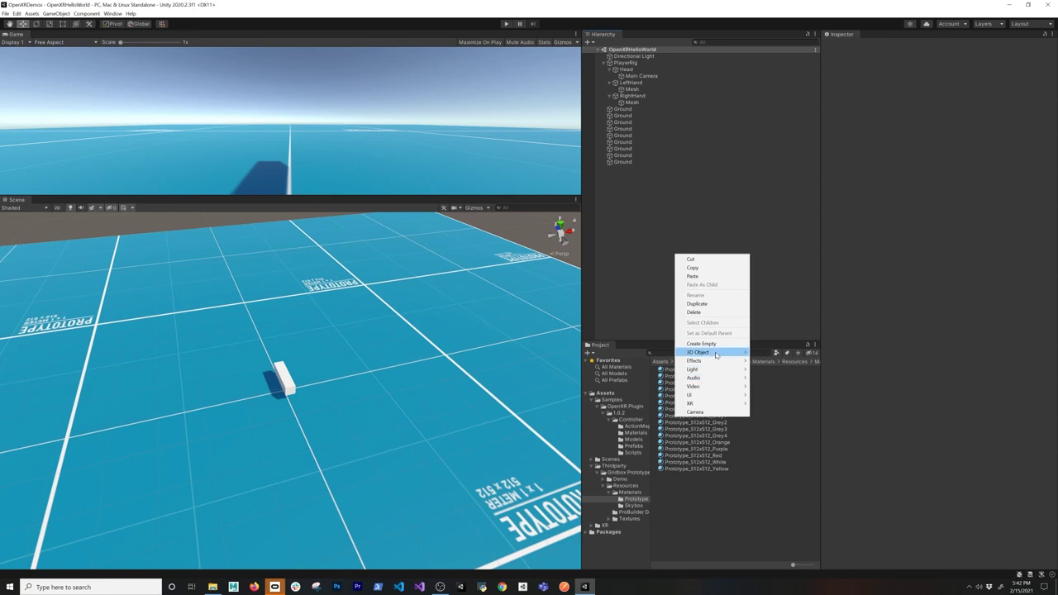
mouse_move(717, 354)
left_click(767, 364)
left_click_drag(279, 372, 204, 270)
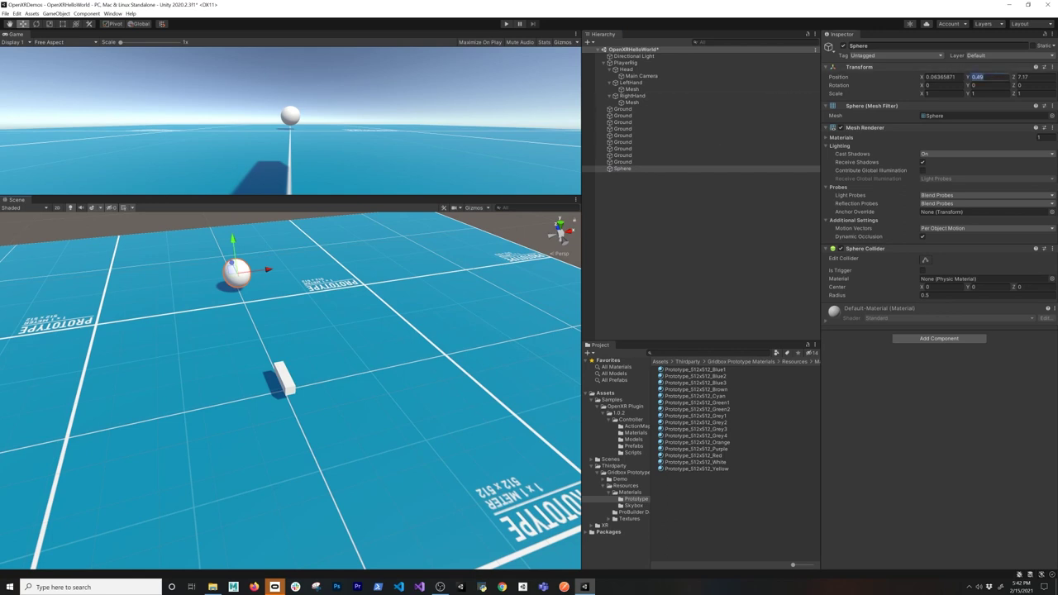
type("5")
Step: Duplicate the sphere repeatedly and spread the copies sideways into a row of six
key("ctrl+d")
left_click_drag(266, 270, 135, 286)
key("ctrl+d")
key("ctrl+d")
key("ctrl+d")
scroll(199, 331, "down", 5)
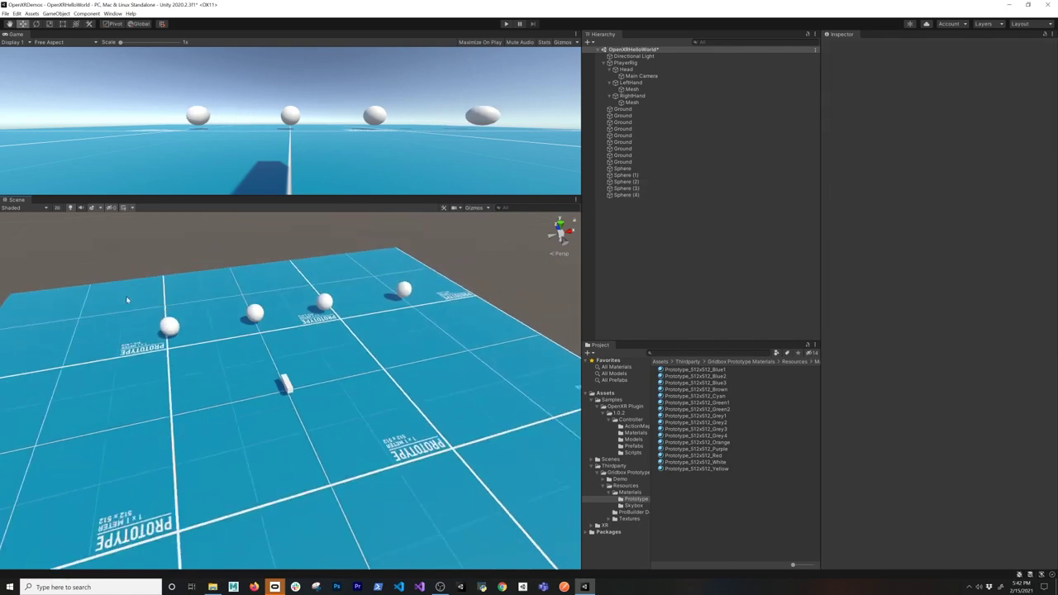
key("ctrl+d")
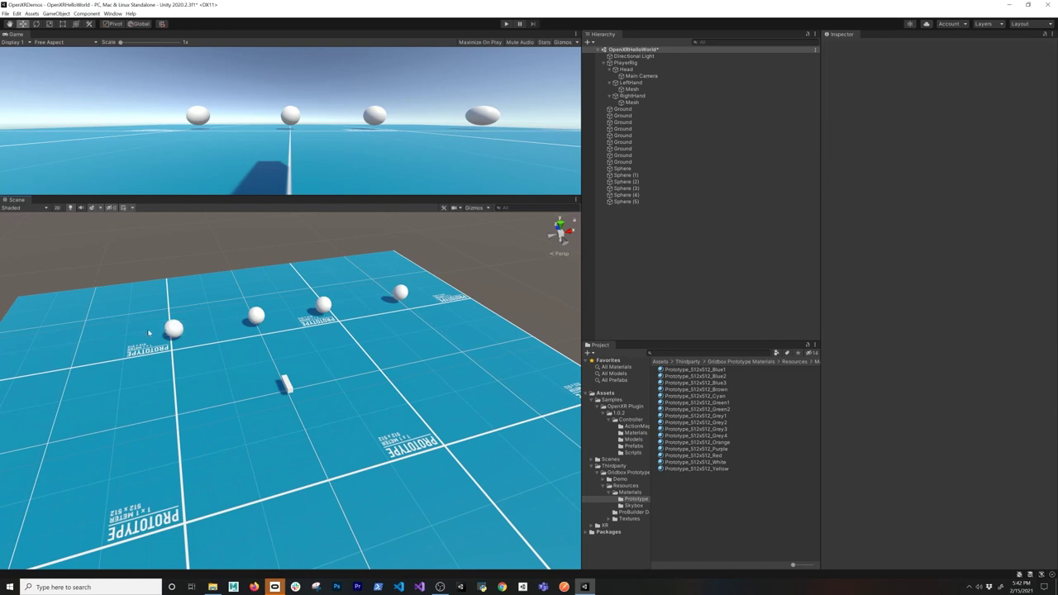
left_click_drag(123, 338, 106, 343)
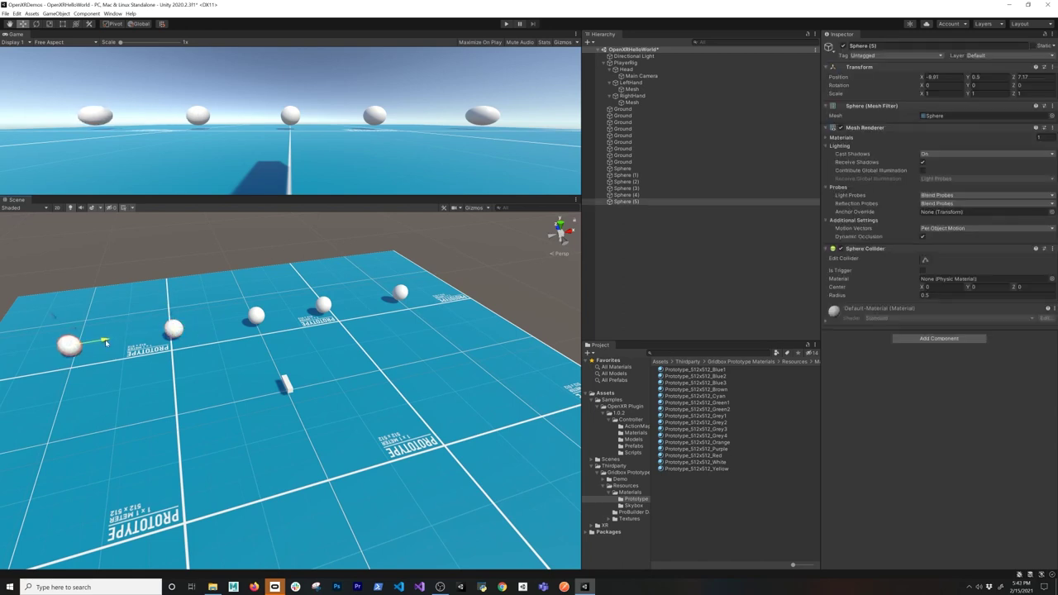
Step: Duplicate three spheres from the row and raise the copies above it, six raised in total
left_click(175, 329)
left_click(256, 314, "shift")
left_click(323, 305, "shift")
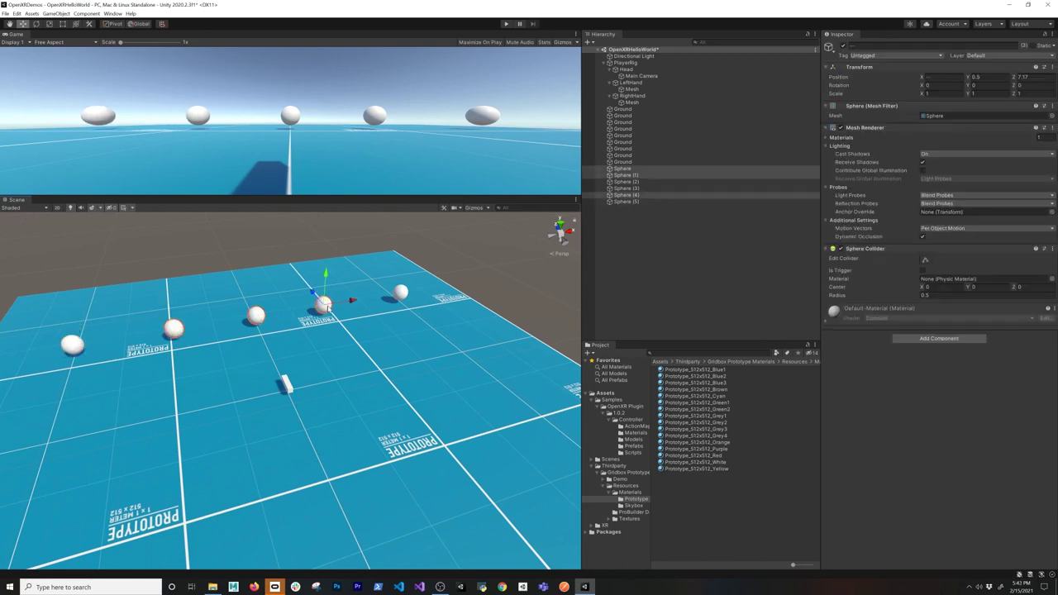
key("ctrl+d")
left_click_drag(323, 273, 319, 209)
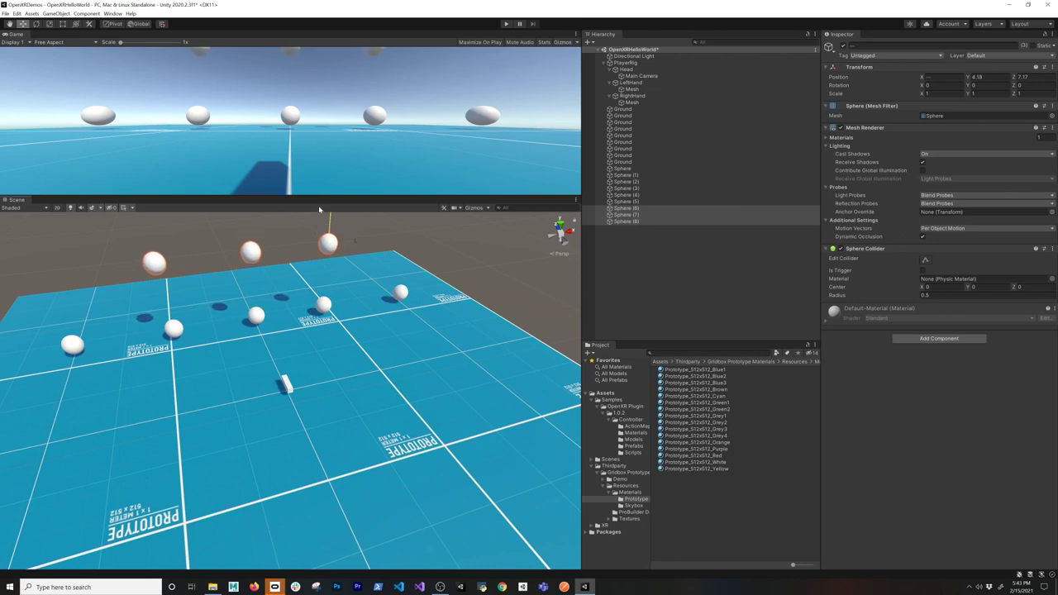
scroll(335, 235, "down", 4)
left_click_drag(313, 282, 322, 415)
key("ctrl+d")
left_click(406, 320)
scroll(351, 373, "up", 5)
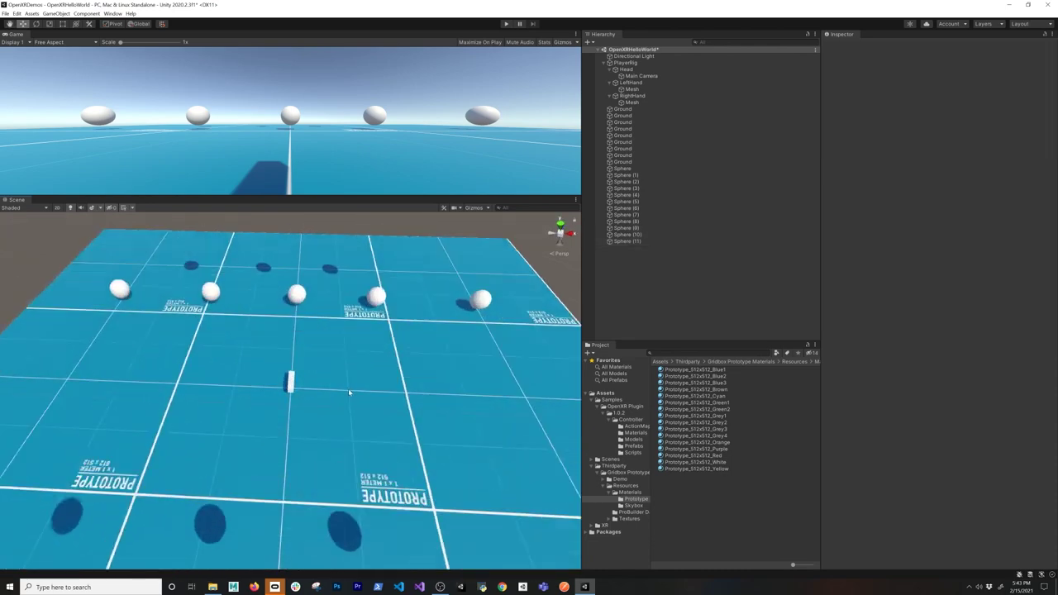
Step: Select Sphere (1) through Sphere (11) and rename them all to Sphere
left_click(290, 376)
scroll(426, 345, "down", 5)
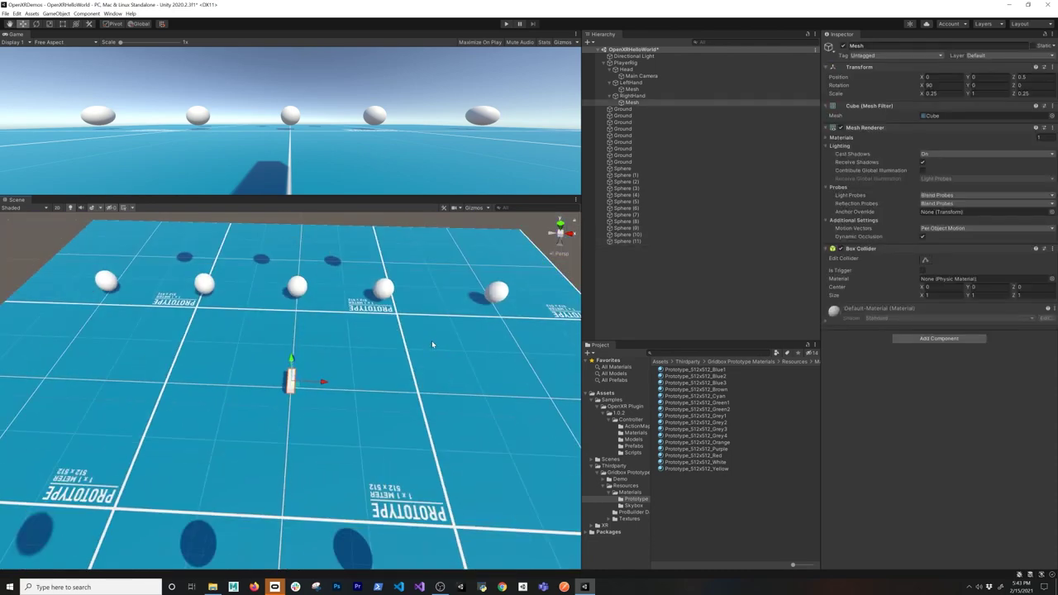
scroll(371, 394, "up", 5)
right_click_drag(371, 394, 497, 377)
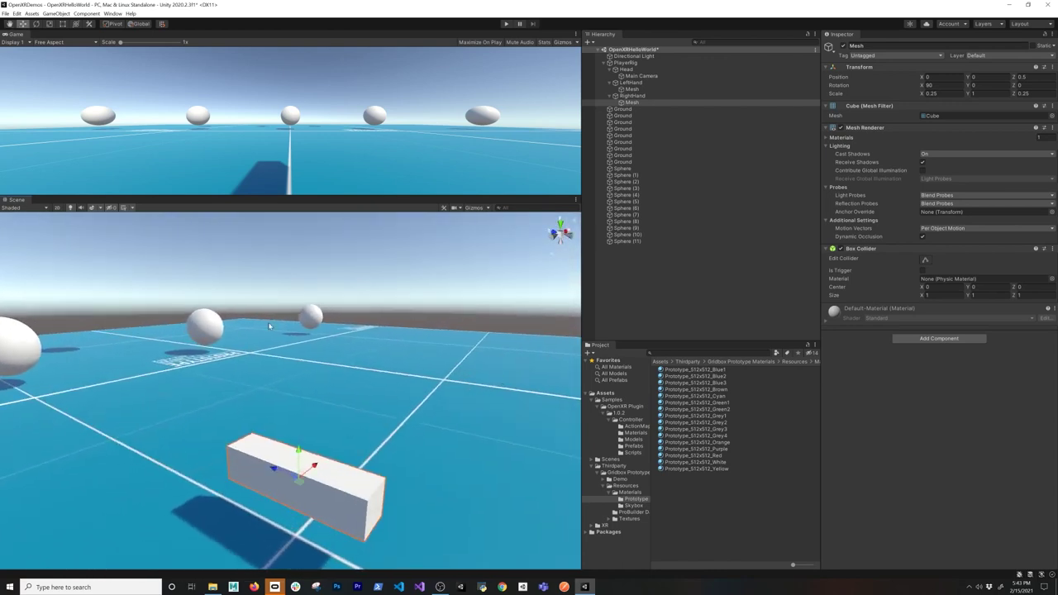
left_click(656, 175)
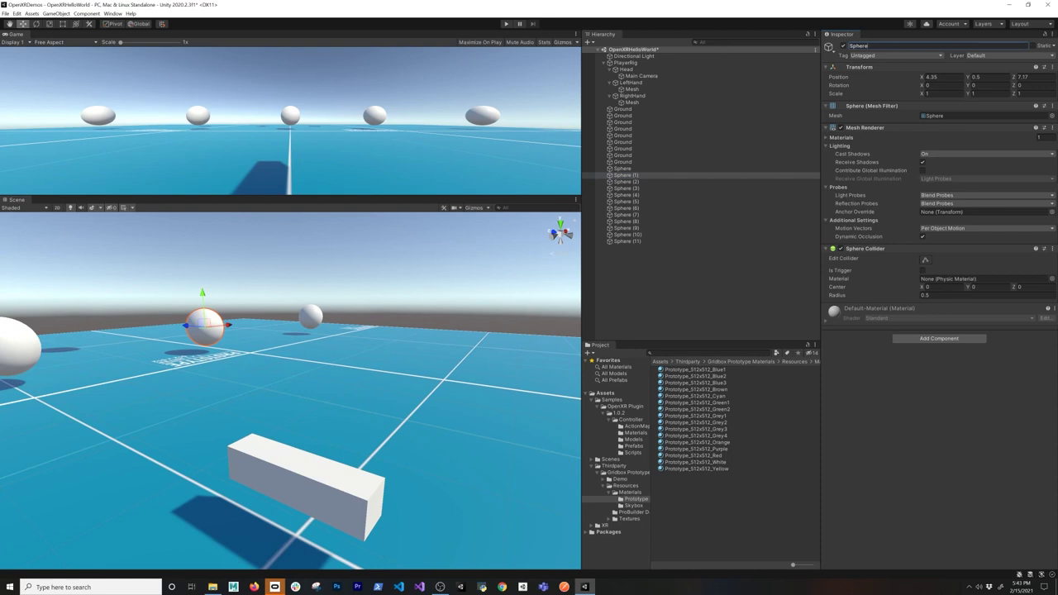
left_click(628, 241, "shift")
left_click(859, 45)
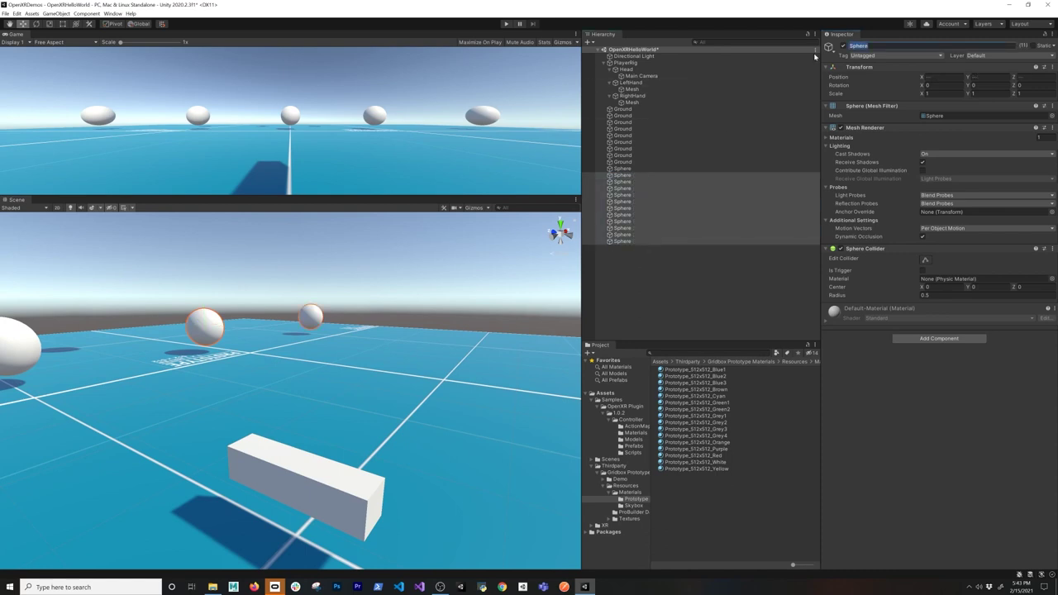
right_click(634, 325)
Step: Create an empty object named Environment and parent all nine Ground planes and twelve spheres under it
left_click(663, 414)
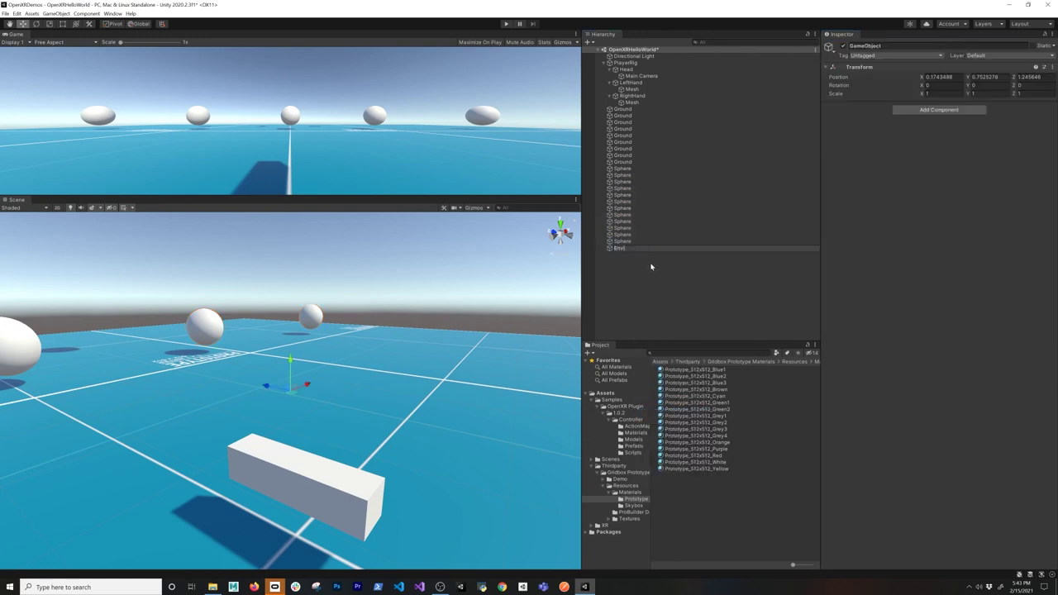
key("Return")
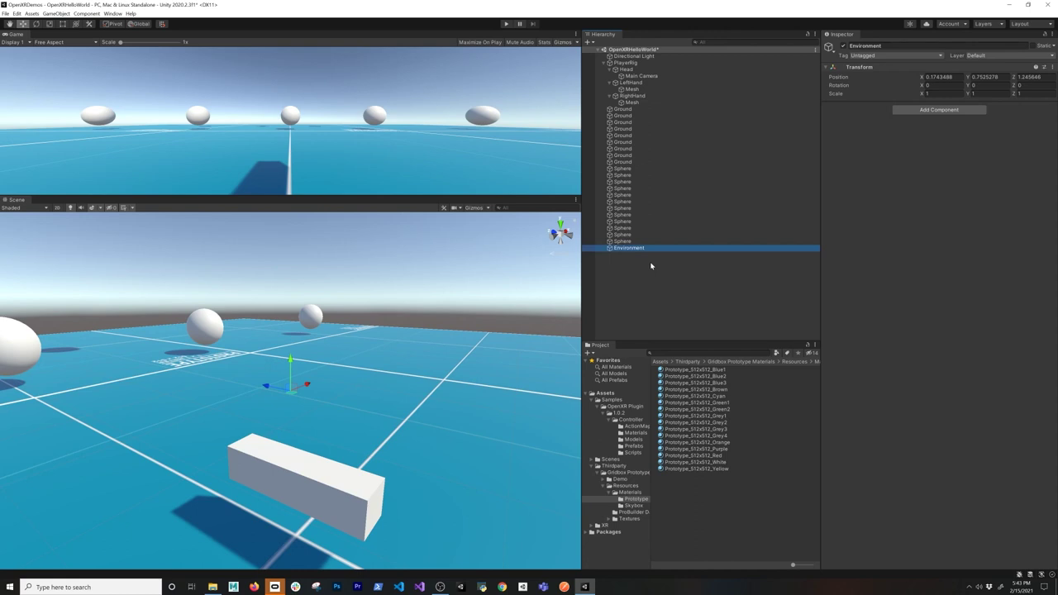
left_click(637, 240)
left_click(645, 109, "shift")
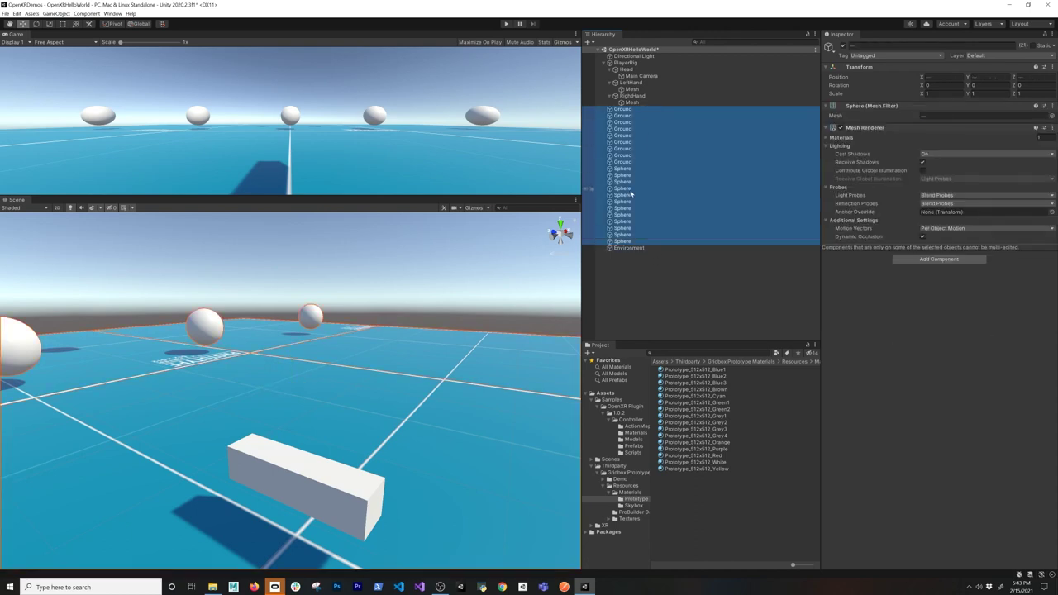
left_click(636, 273)
left_click(628, 241)
left_click(621, 110, "shift")
left_click_drag(639, 248, 635, 249)
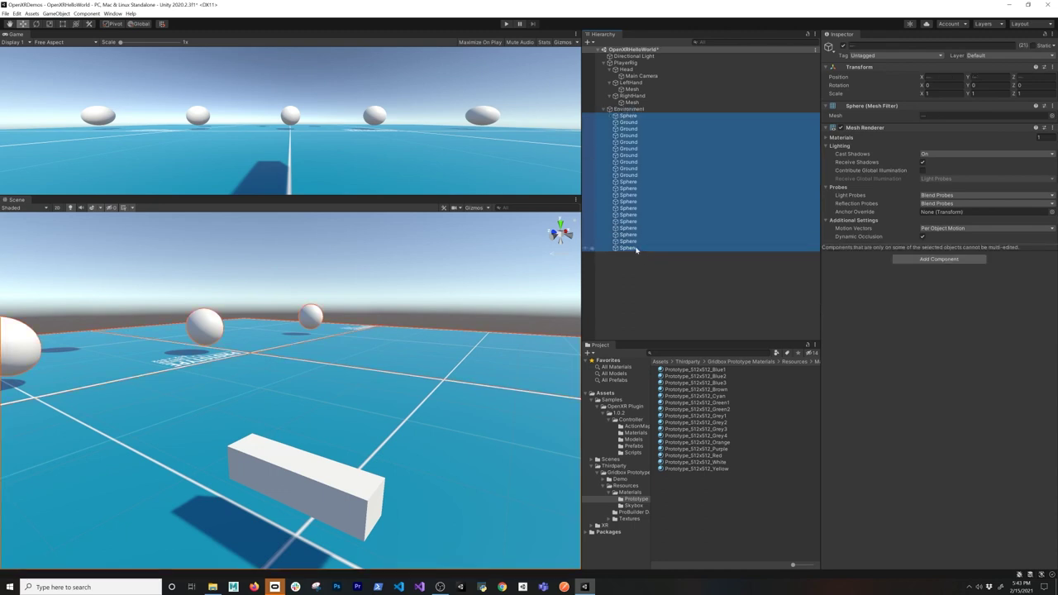
left_click(604, 109)
right_click_drag(388, 347, 280, 382)
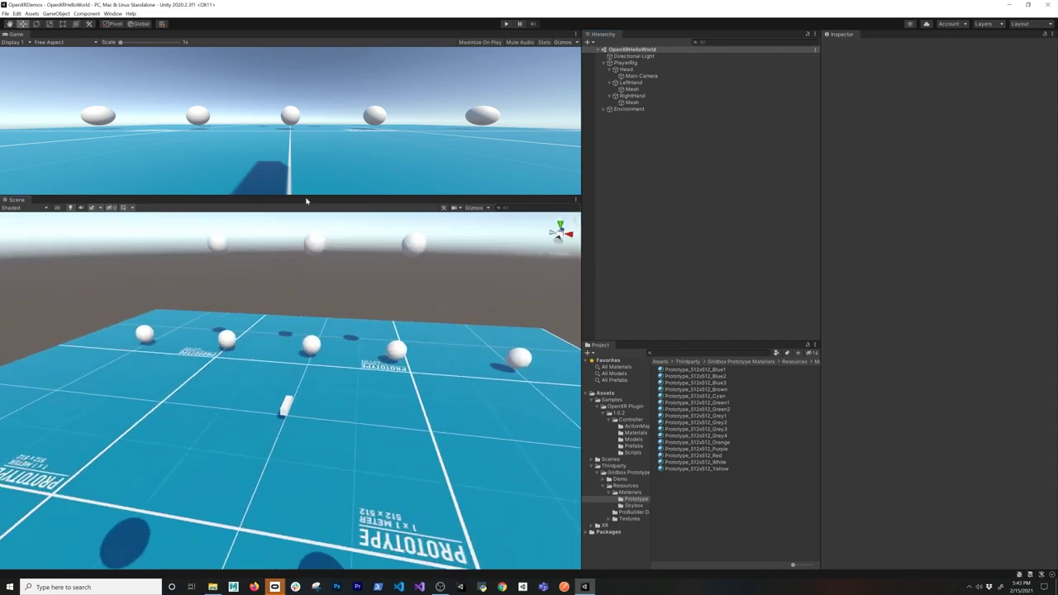
Step: Lower the splitter between the Game and Scene views to make the Game view taller
left_click_drag(306, 199, 306, 251)
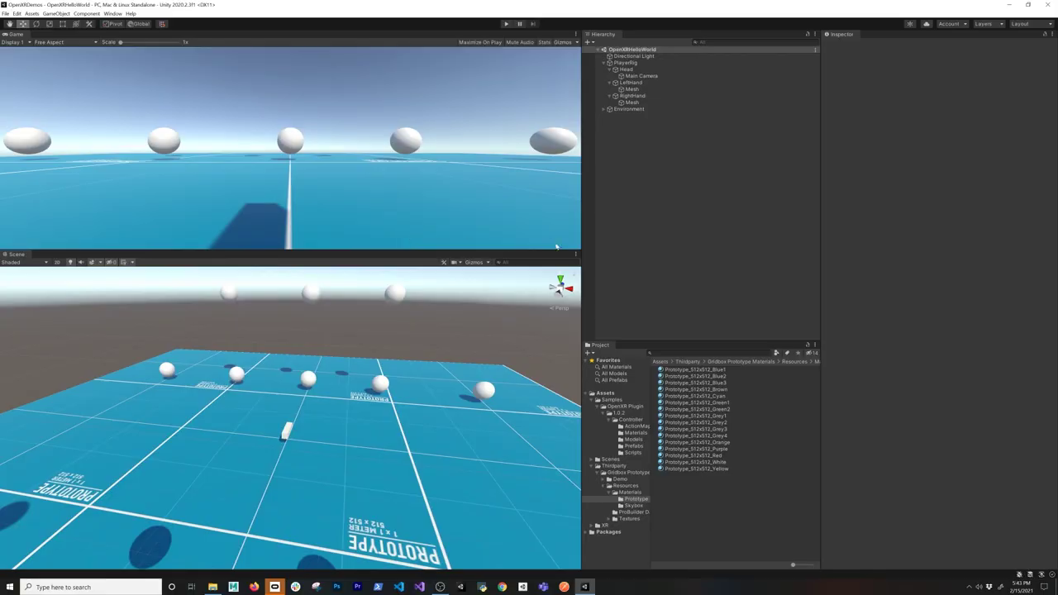